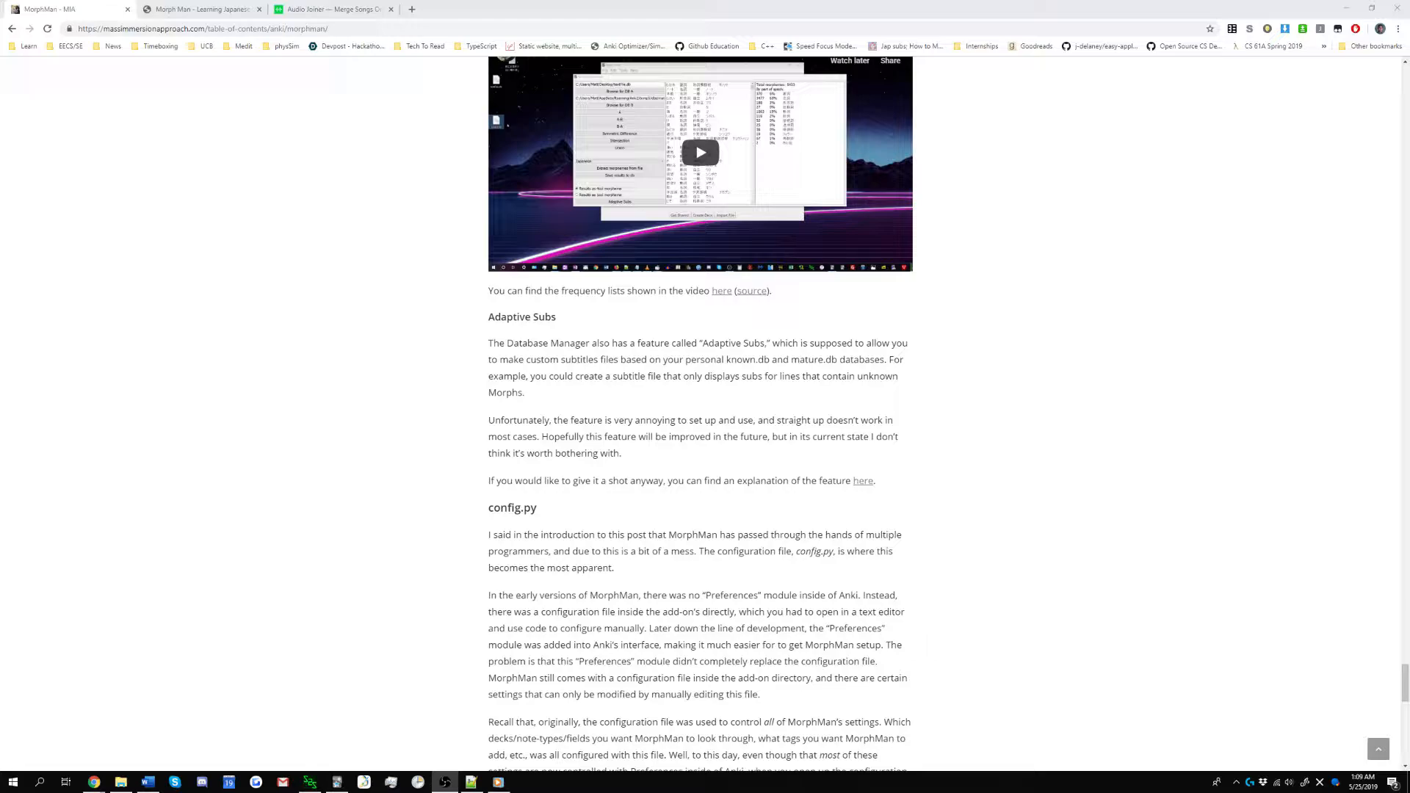
# Move the media player holding Terrace House - Opening New Doors (Cut Dialogue) and play the audio.
pyautogui.click(336, 783)
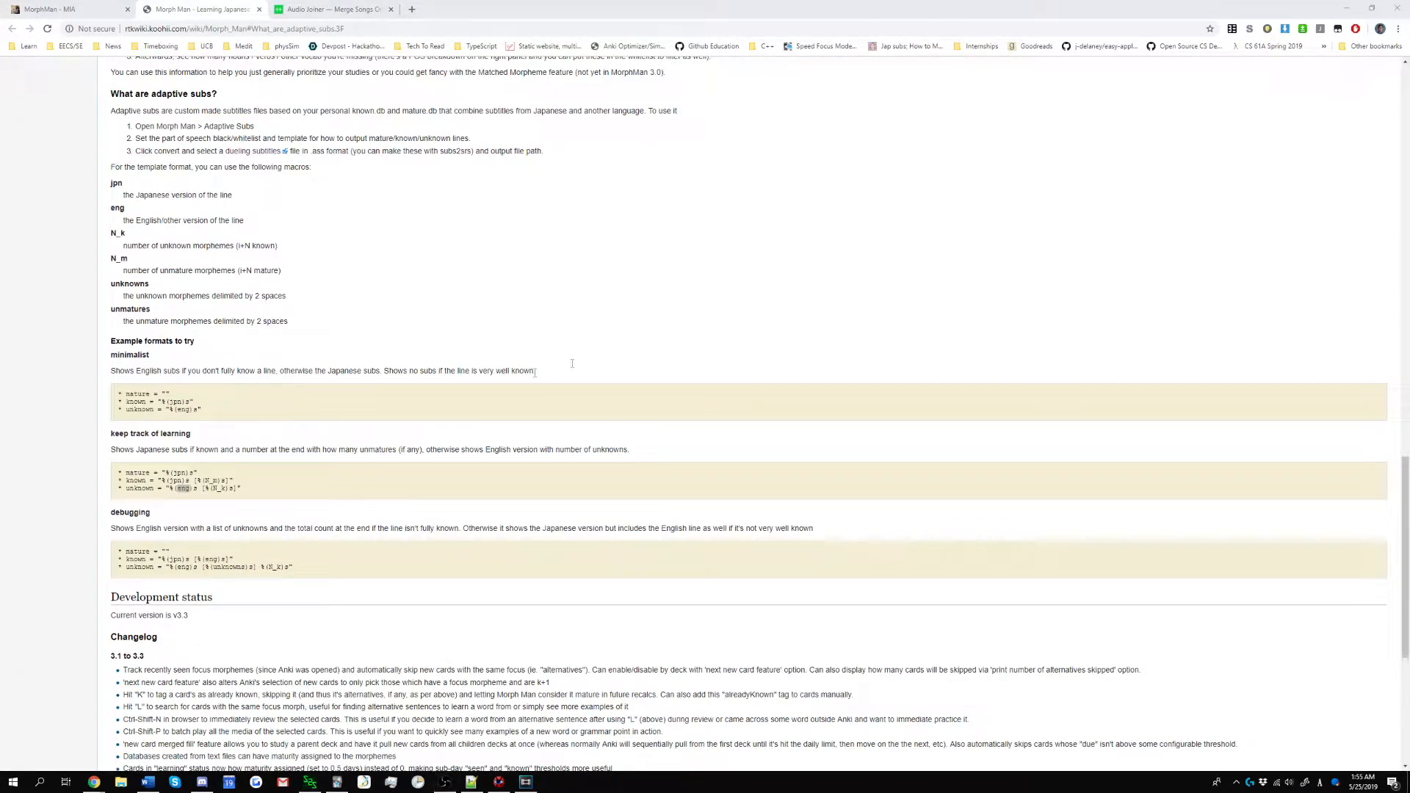
pyautogui.click(336, 434)
pyautogui.moveTo(299, 265); pyautogui.dragTo(632, 257)
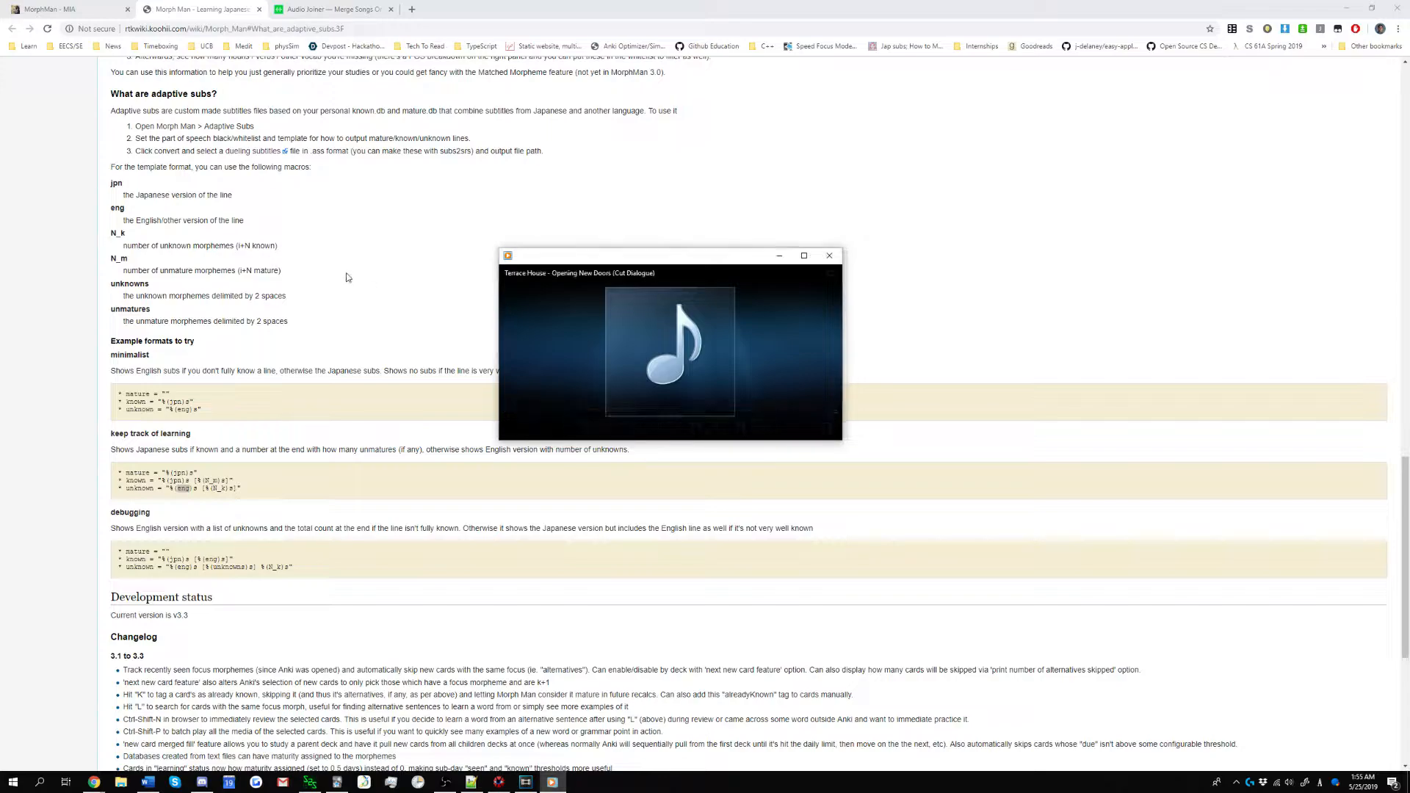
pyautogui.click(669, 427)
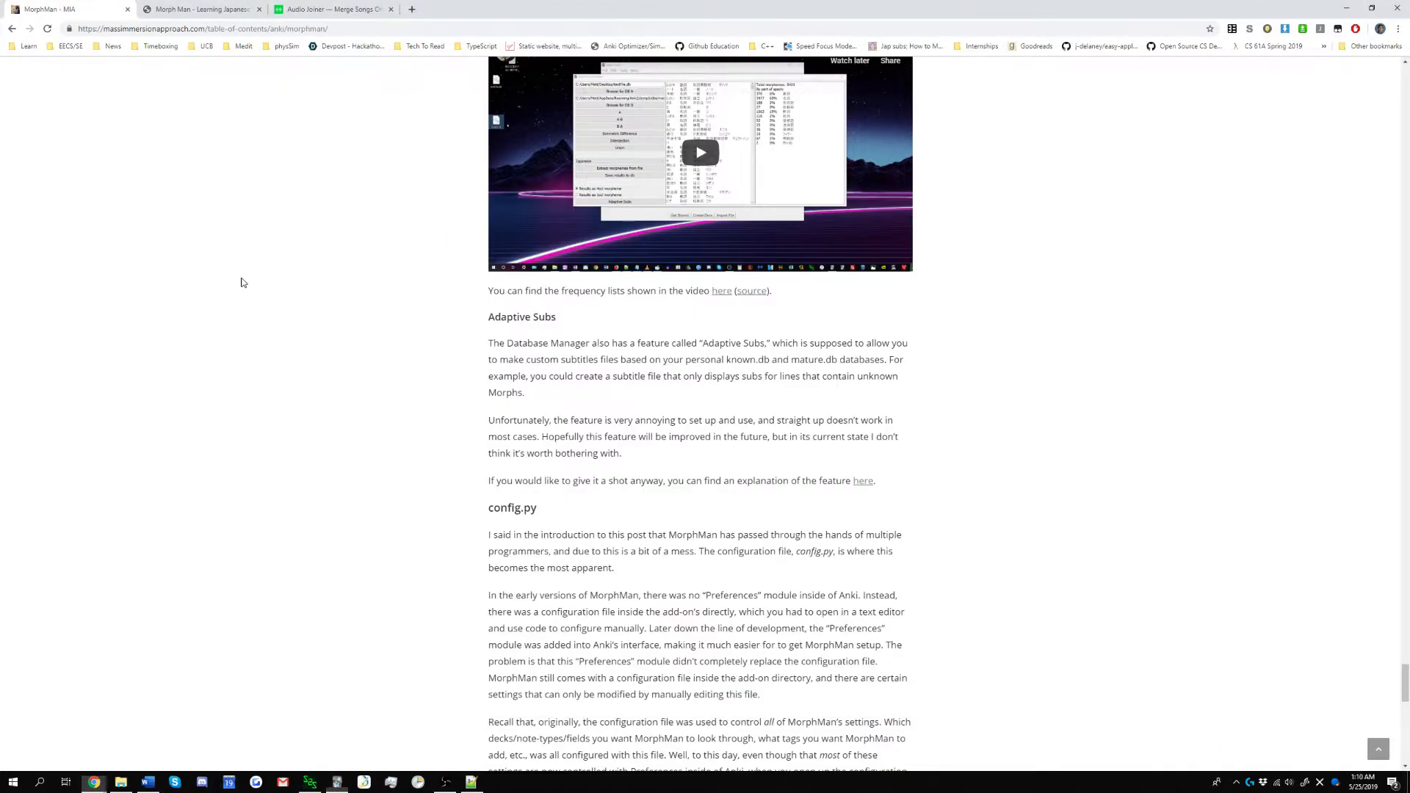
# Examine the example template formats for adaptive subs on the Morph Man wiki page, and return to the MorphMan article.
pyautogui.click(197, 7)
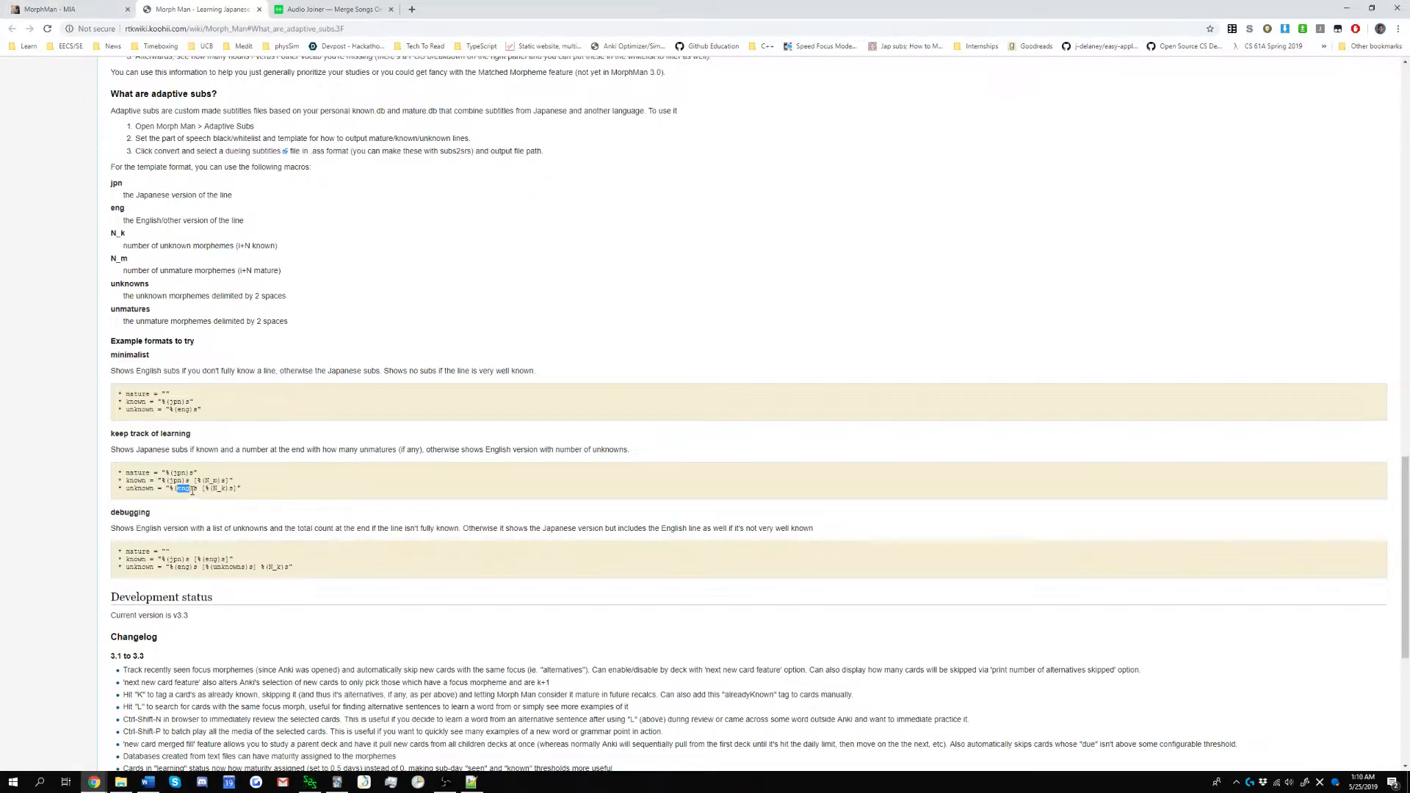
pyautogui.doubleClick(179, 473)
pyautogui.click(87, 7)
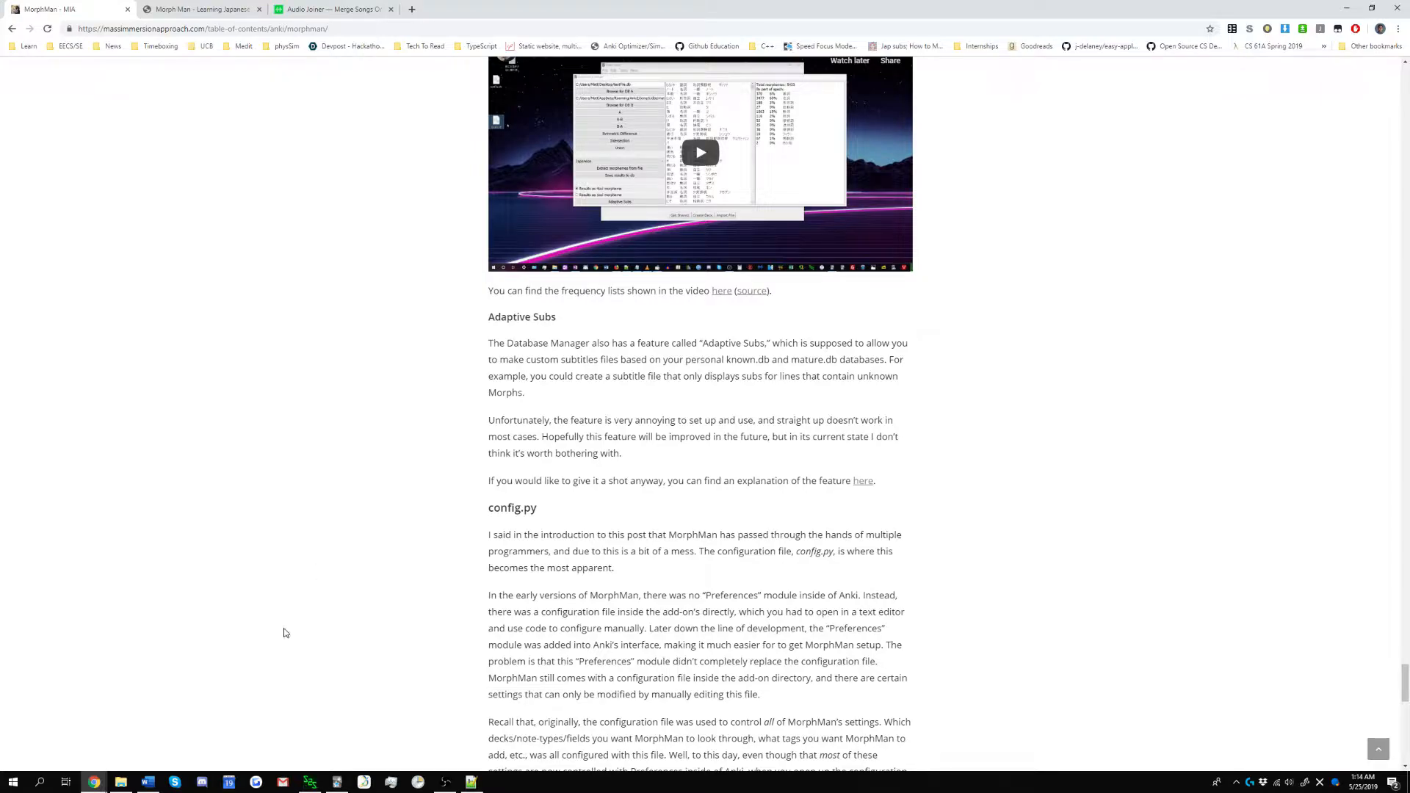
# Open The_Promised_Neverland_Subs_01.ass in Aegisub and compare its first Subs1 and Subs2 lines.
pyautogui.click(121, 782)
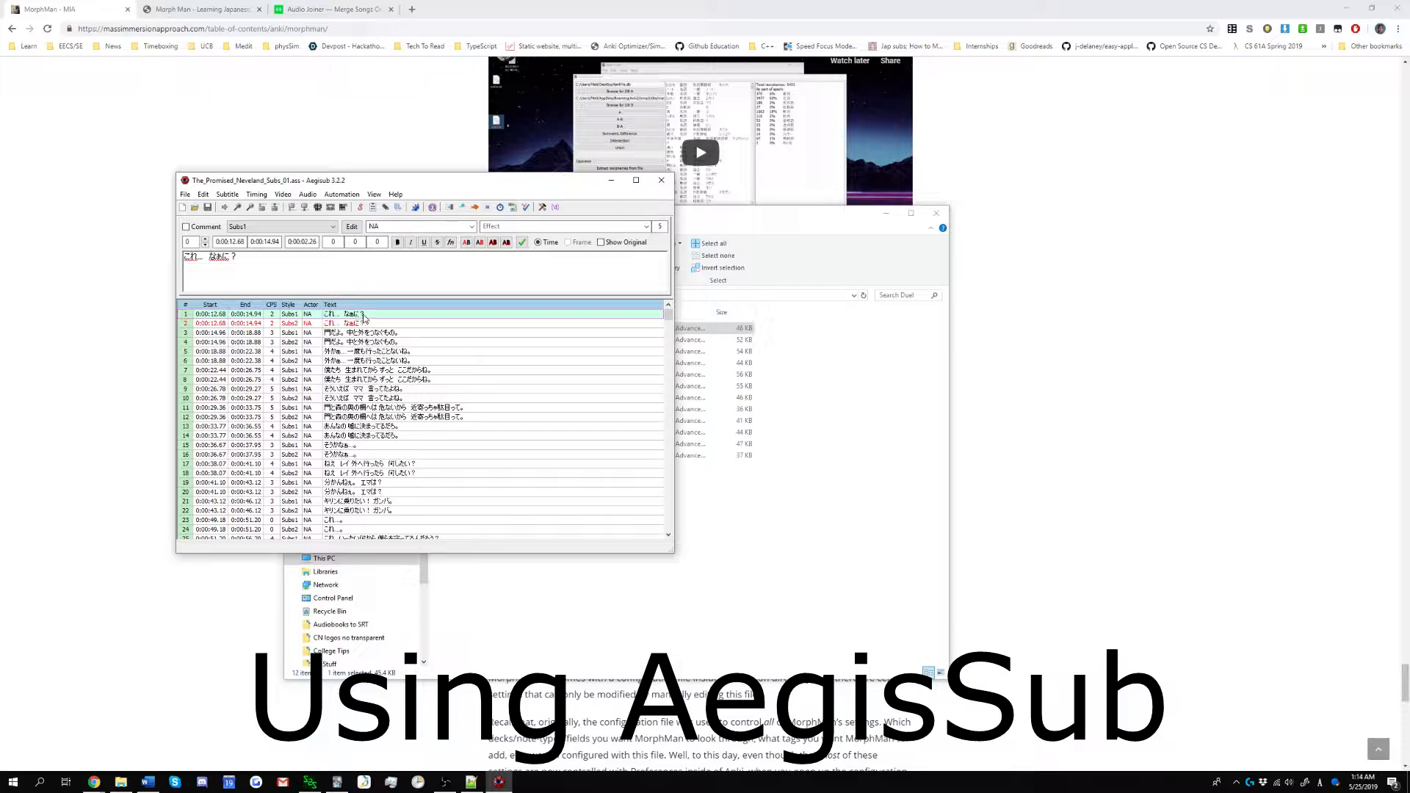
pyautogui.click(359, 324)
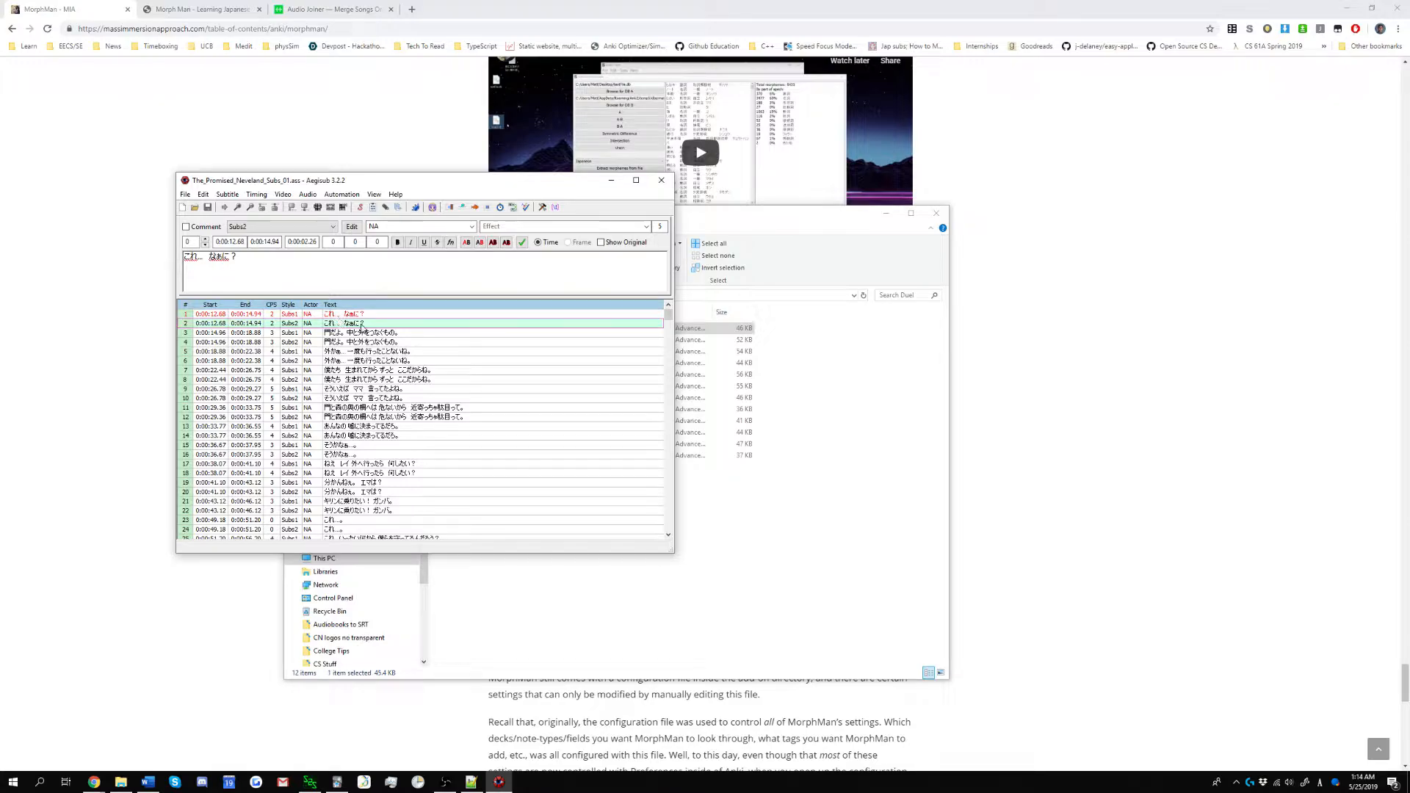
pyautogui.click(368, 315)
pyautogui.click(362, 323)
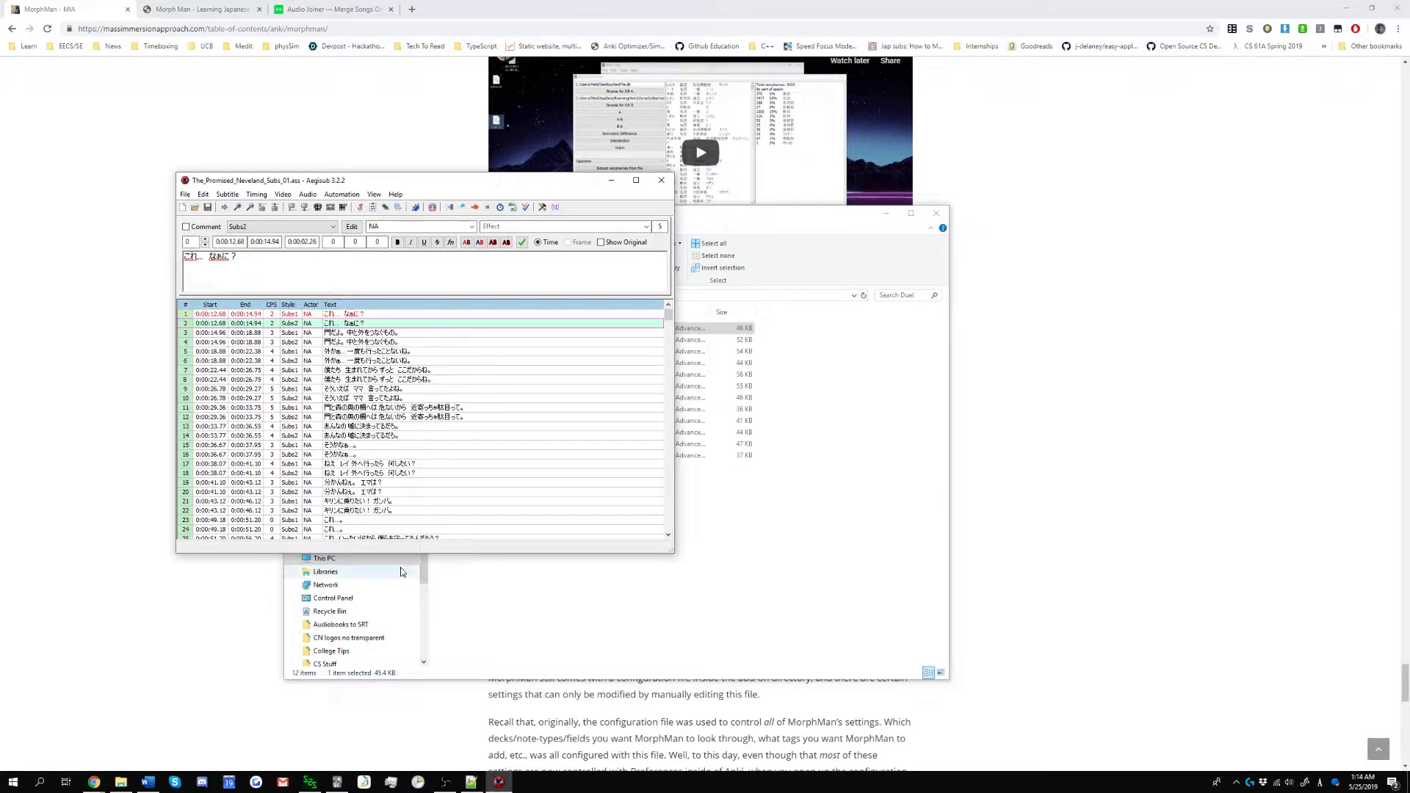
# In the subs2srs Dueling Subtitles tool, load the same Promised Neverland subtitle file as Subs1 and Subs2, with the Desktop as output directory.
pyautogui.click(310, 782)
pyautogui.click(282, 250)
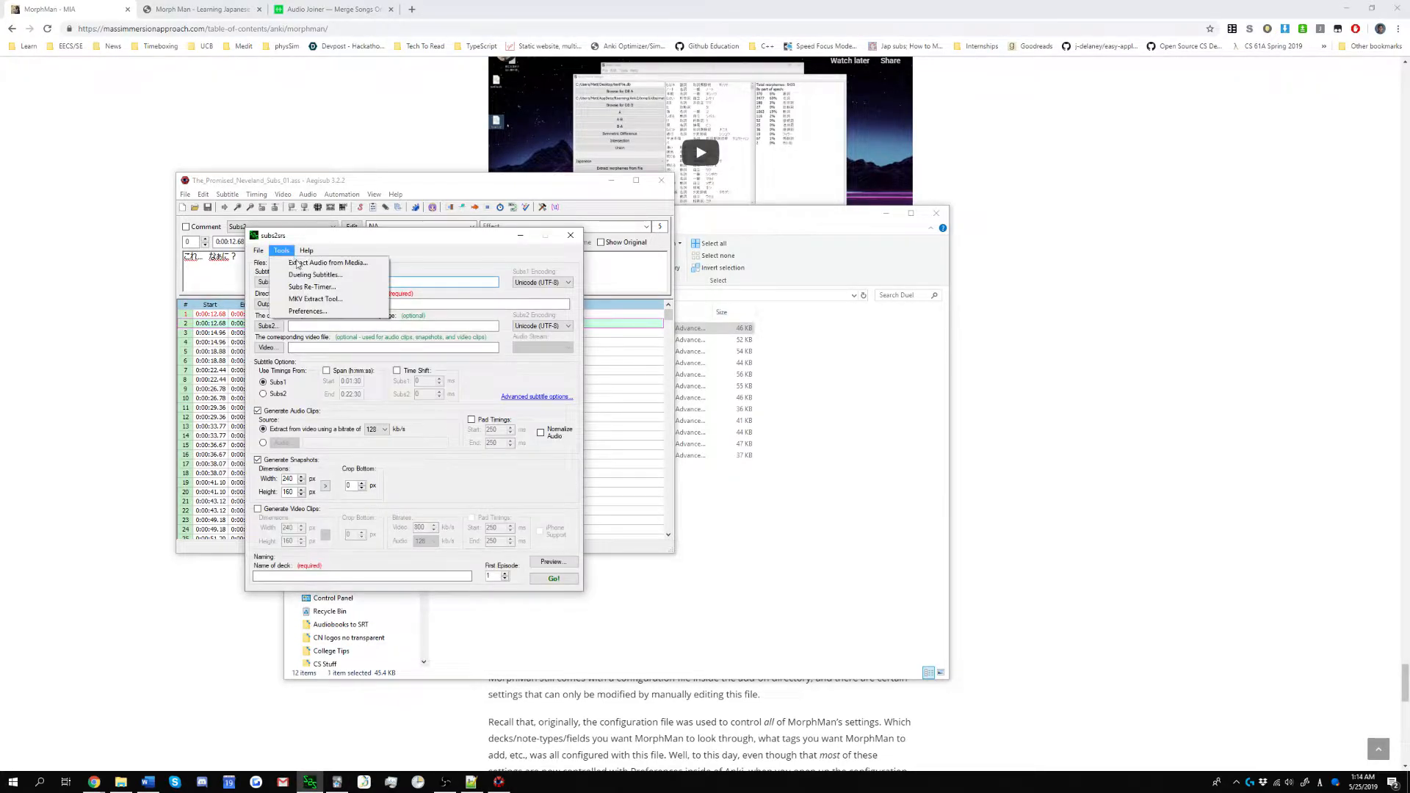
pyautogui.click(315, 275)
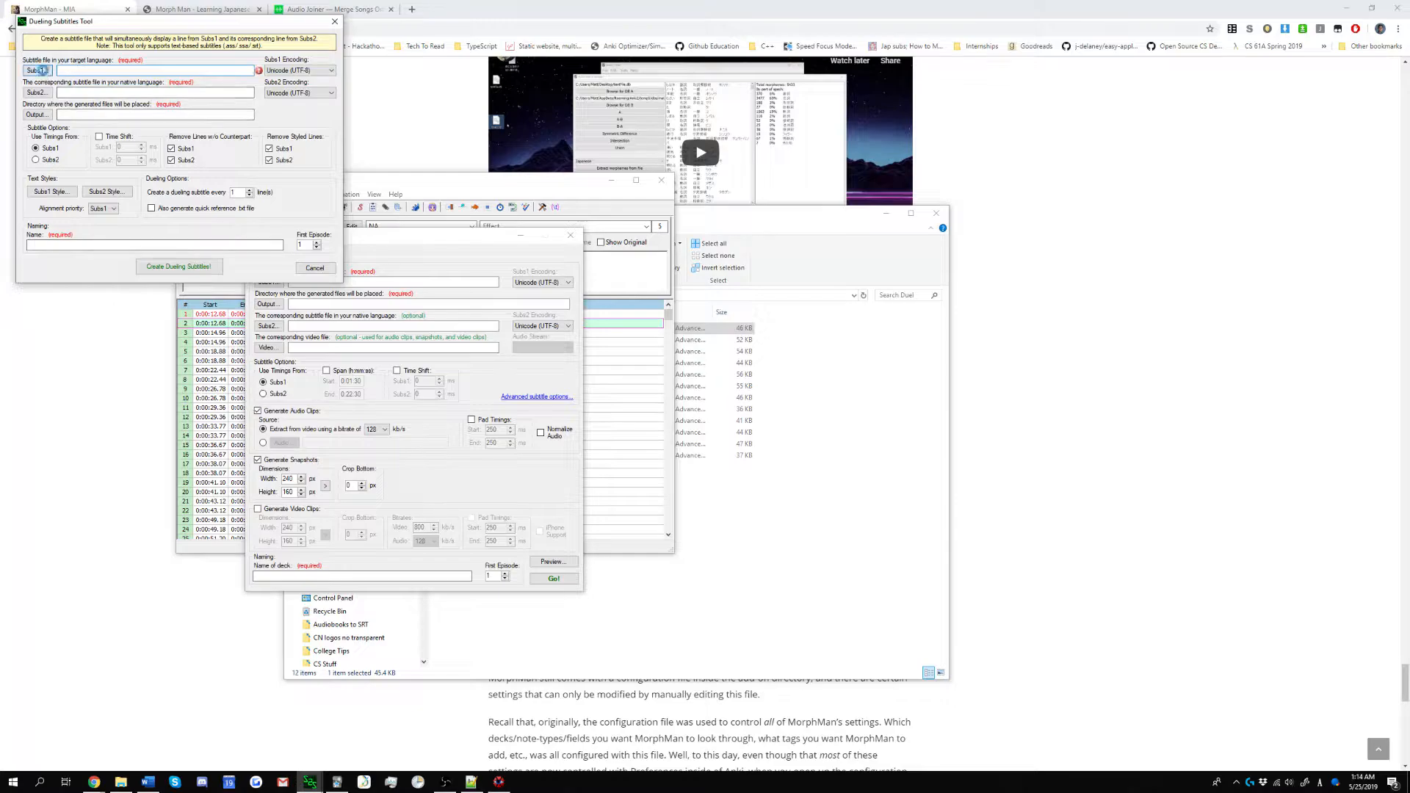
pyautogui.click(42, 71)
pyautogui.doubleClick(232, 105)
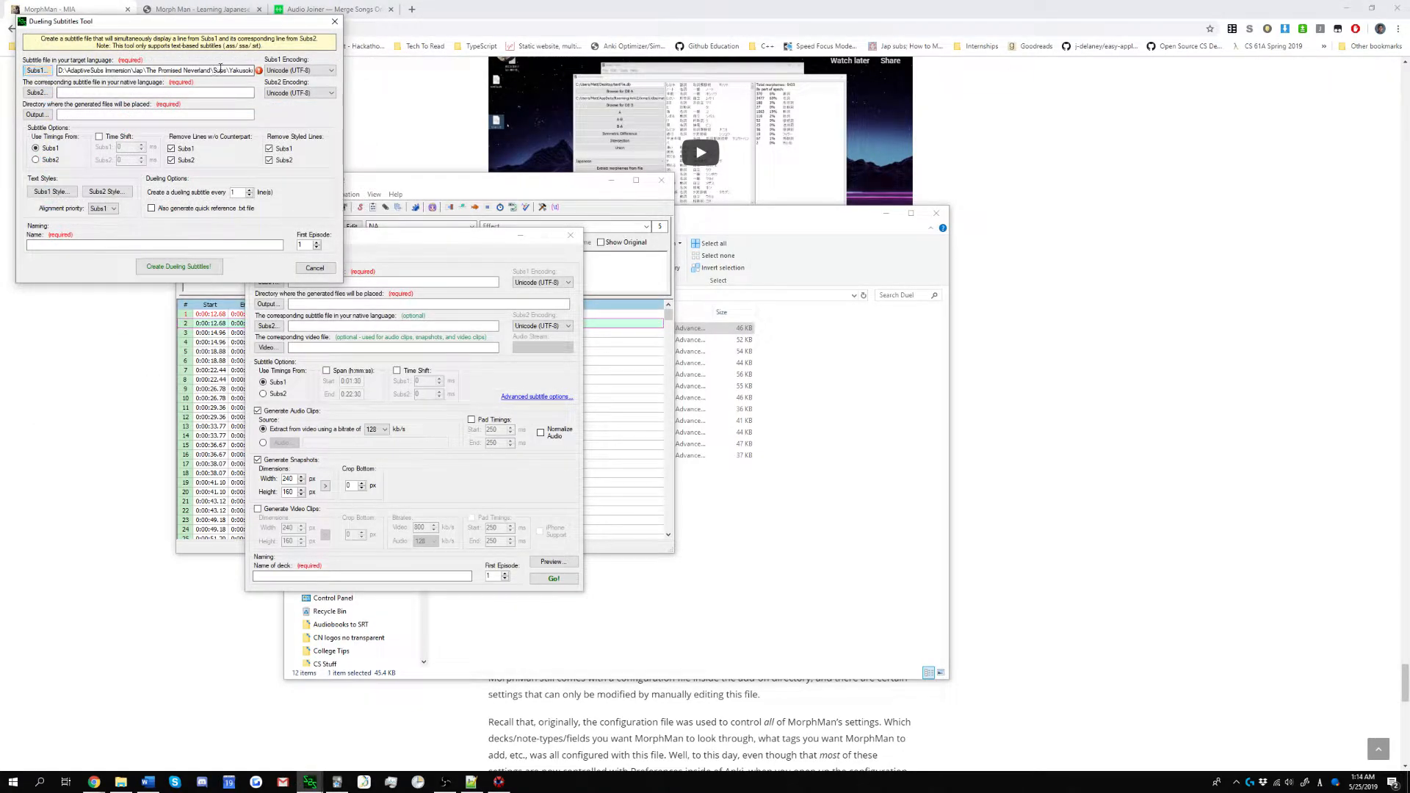
pyautogui.click(37, 93)
pyautogui.doubleClick(231, 105)
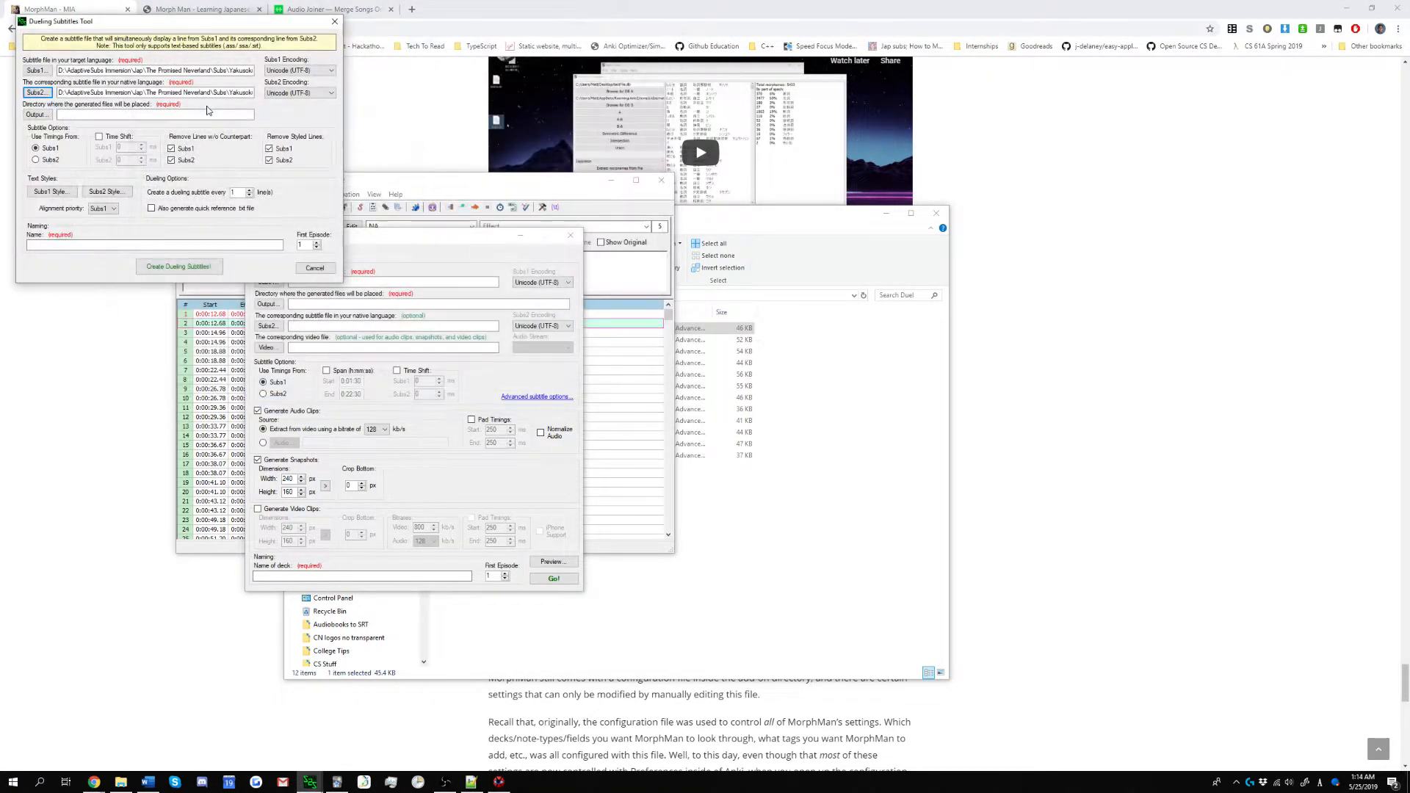
pyautogui.click(37, 115)
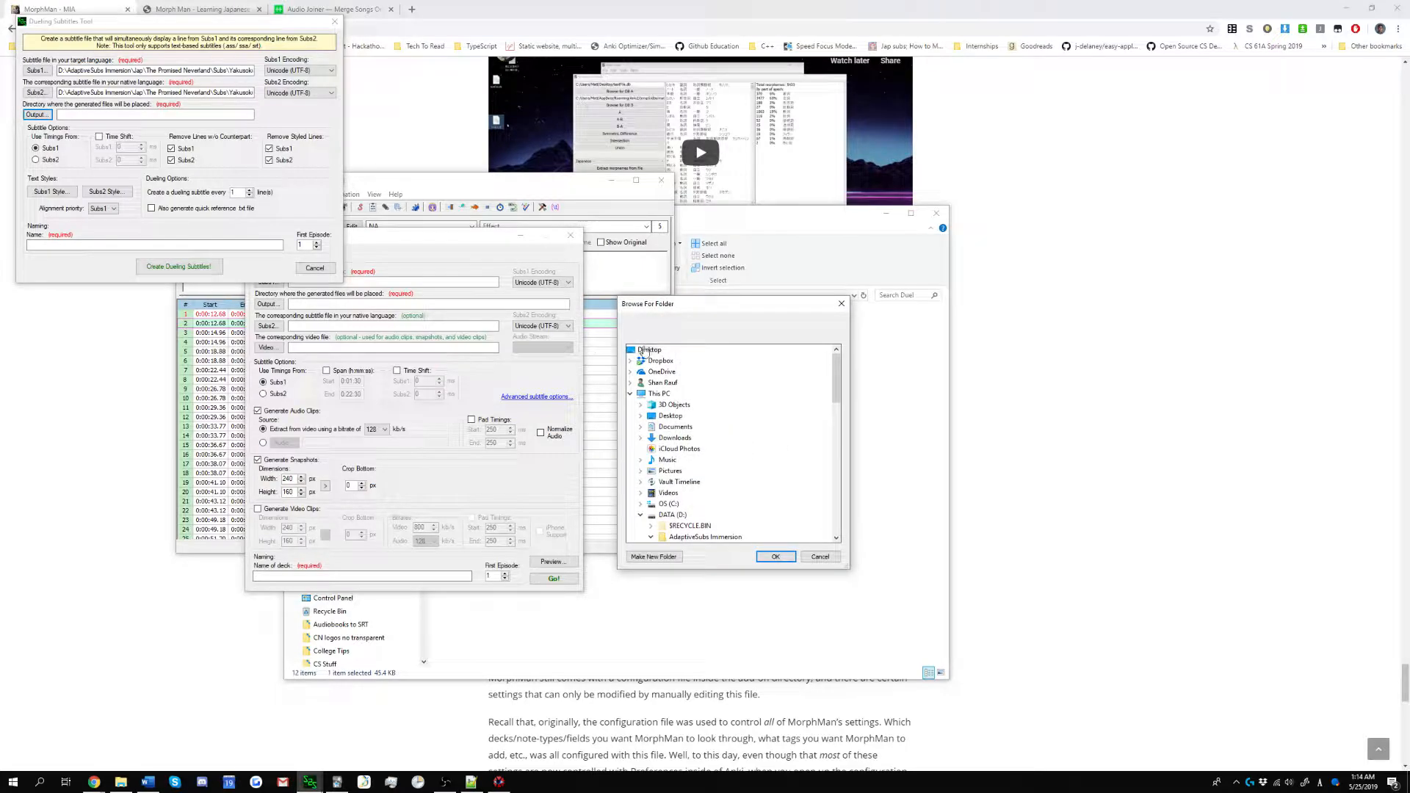
pyautogui.click(776, 556)
# Inspect the paired Subs1 and Subs2 lines of the dueling subtitle file in Aegisub.
pyautogui.click(214, 379)
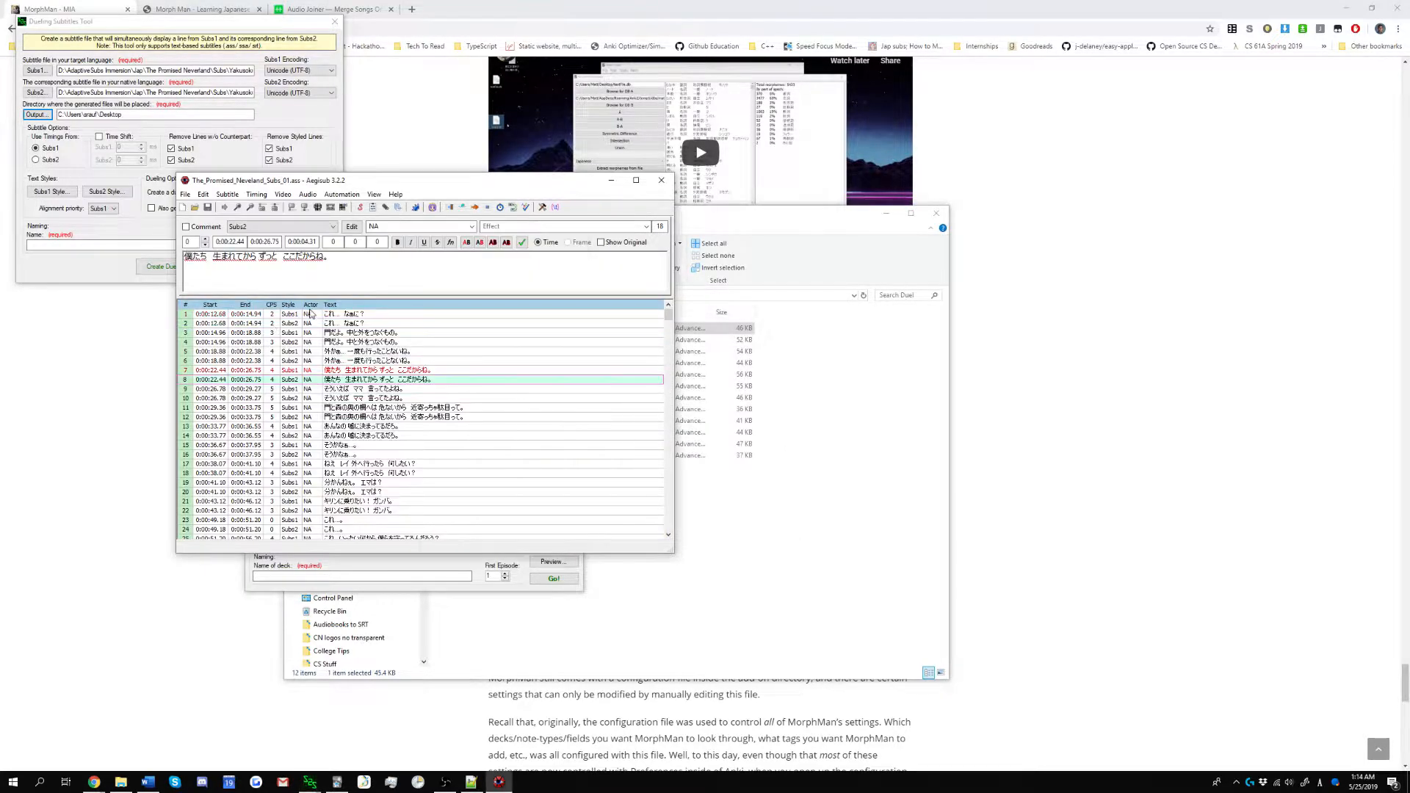
pyautogui.click(352, 316)
pyautogui.click(362, 325)
pyautogui.click(371, 335)
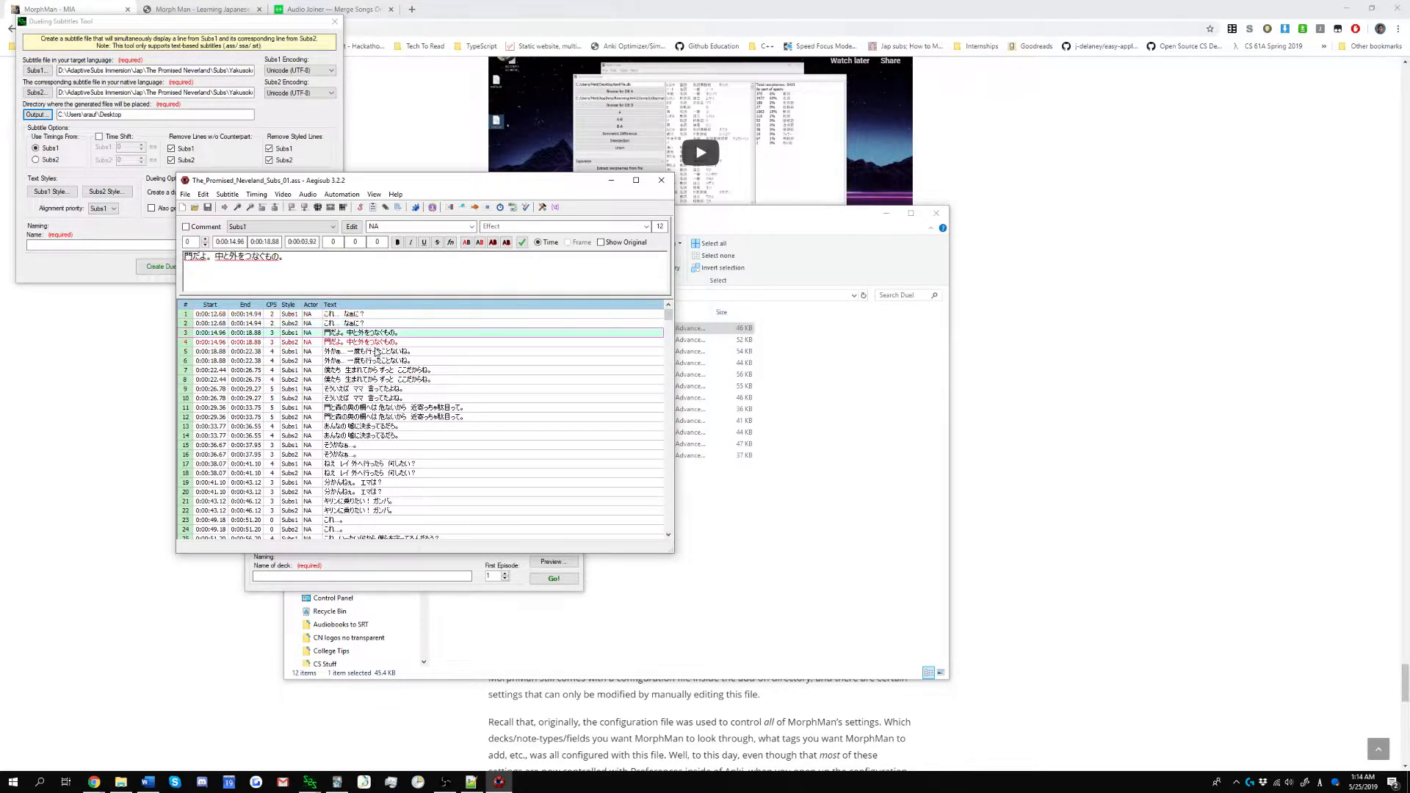
pyautogui.click(377, 351)
pyautogui.click(378, 370)
pyautogui.click(380, 389)
pyautogui.click(382, 407)
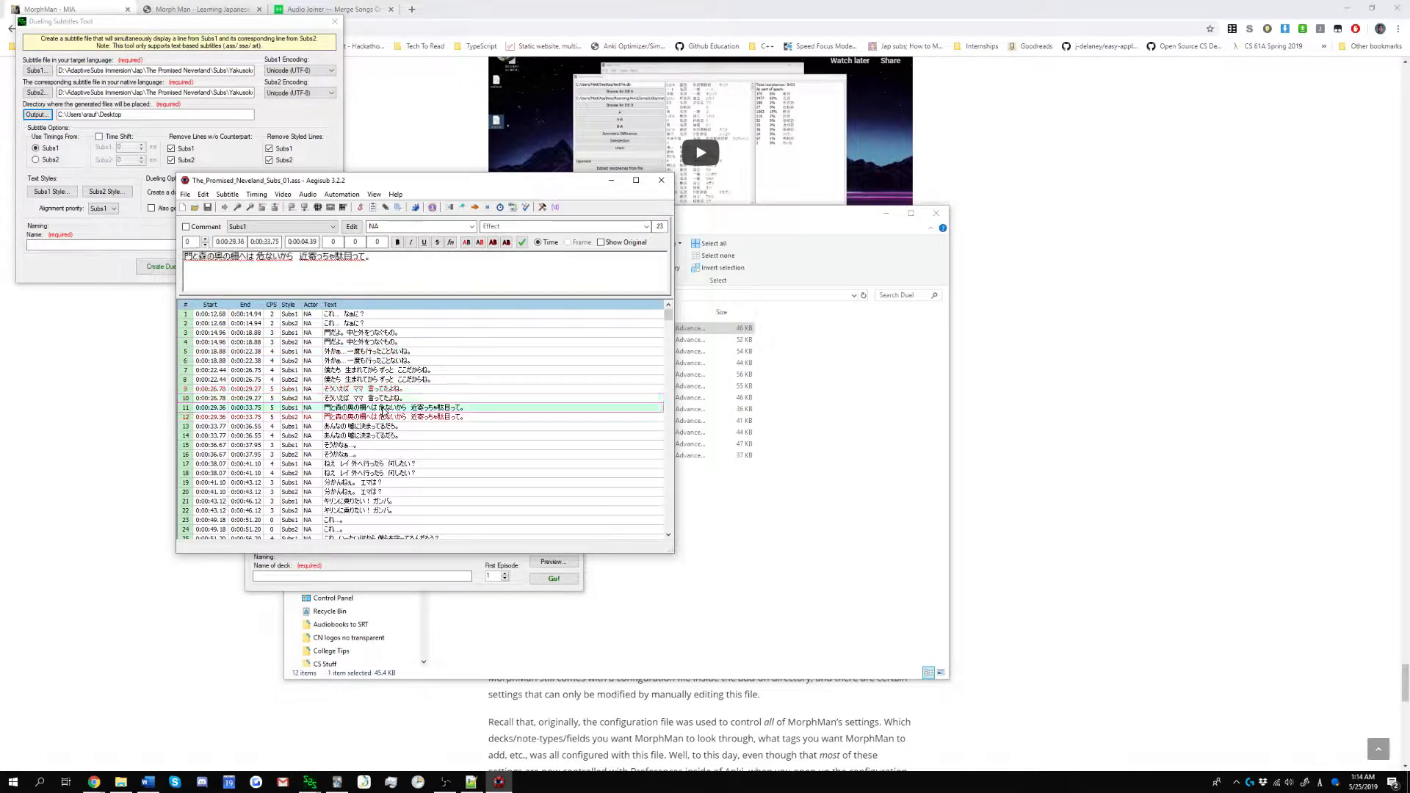
pyautogui.click(379, 426)
pyautogui.click(346, 351)
pyautogui.click(371, 333)
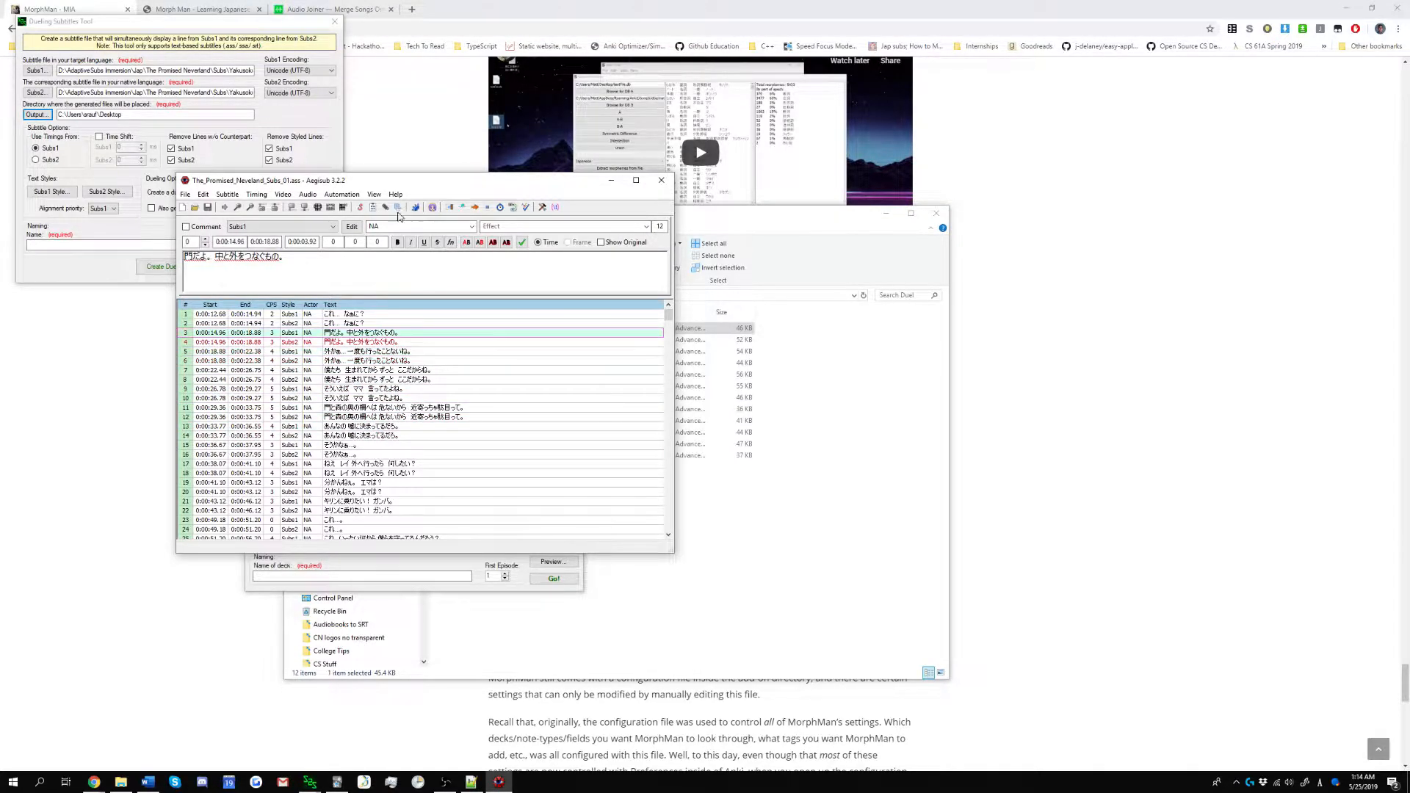
# Move the Aegisub window aside, create the dueling subtitles under the name test, and close the Dueling Subtitles tool.
pyautogui.moveTo(396, 180); pyautogui.dragTo(736, 145)
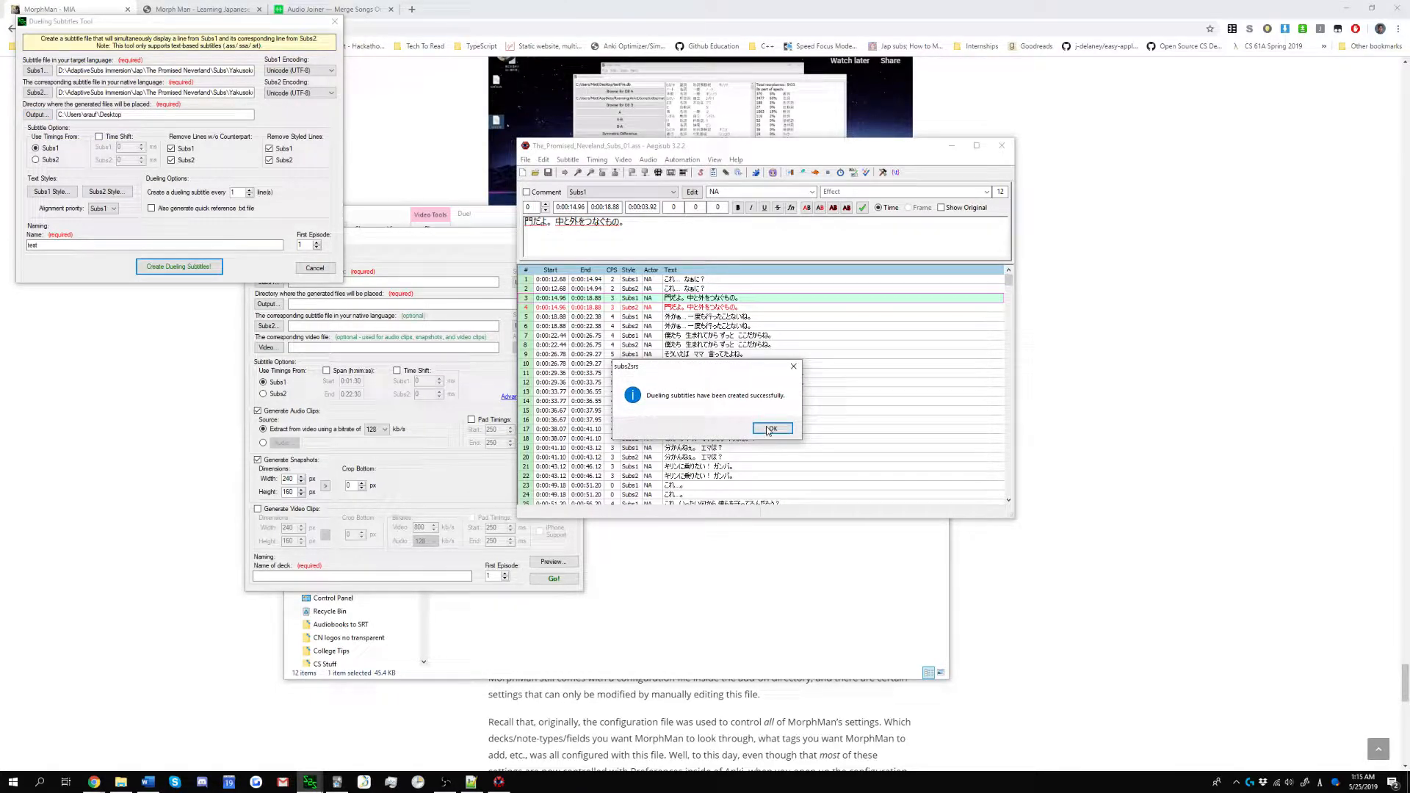
pyautogui.click(771, 427)
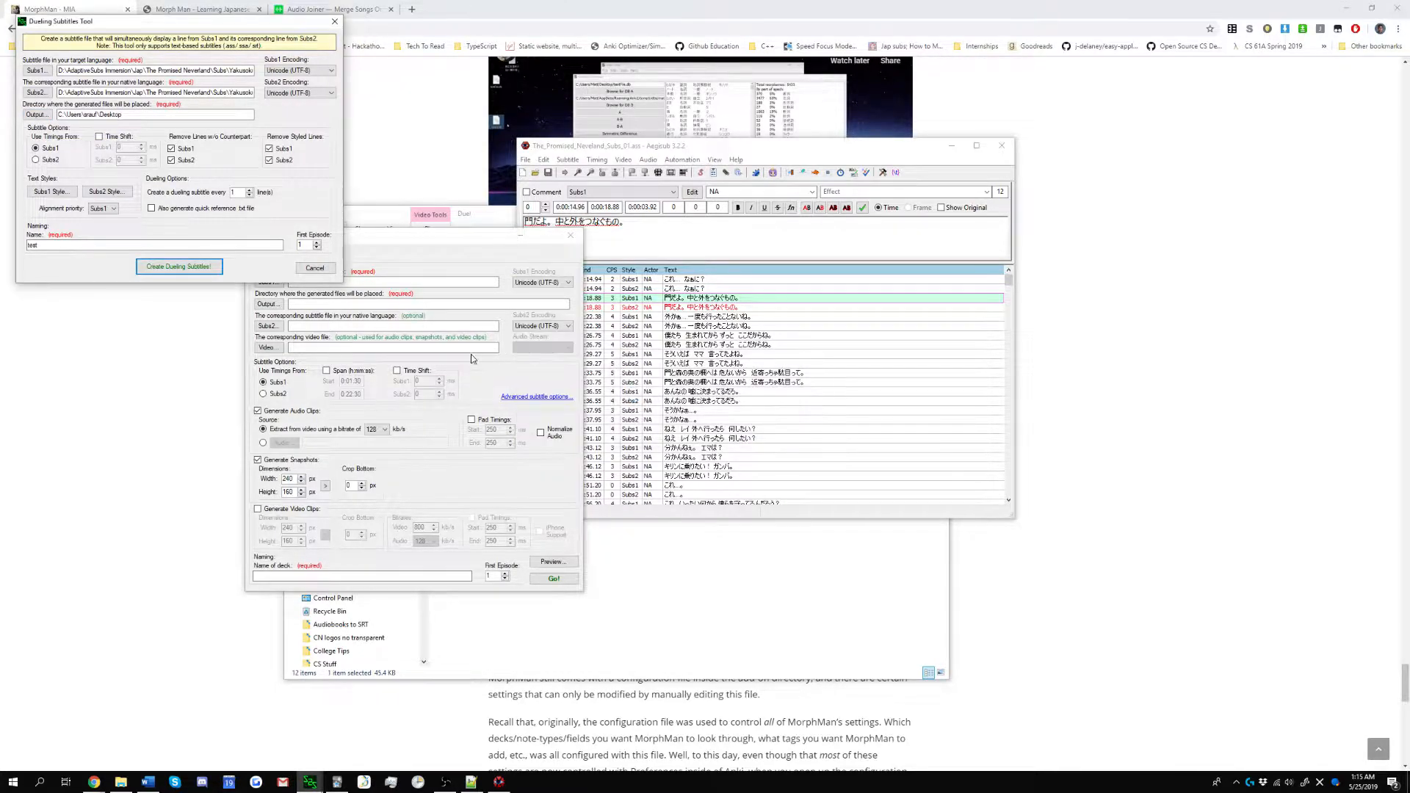
pyautogui.click(335, 21)
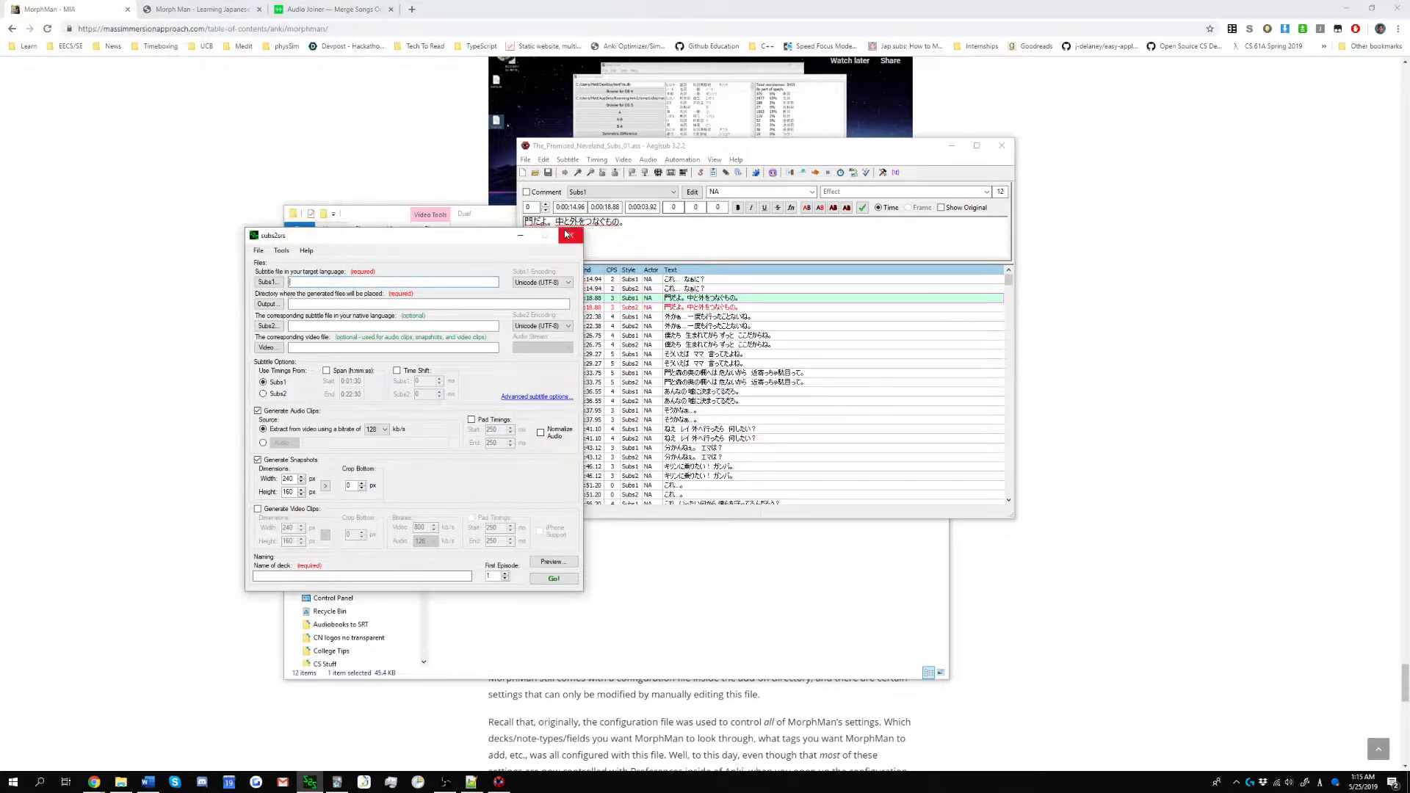
# Close subs2srs and Aegisub, and select all Promised Neverland .ass files in the Duel folder.
pyautogui.click(569, 235)
pyautogui.click(552, 535)
pyautogui.moveTo(573, 498); pyautogui.dragTo(555, 317)
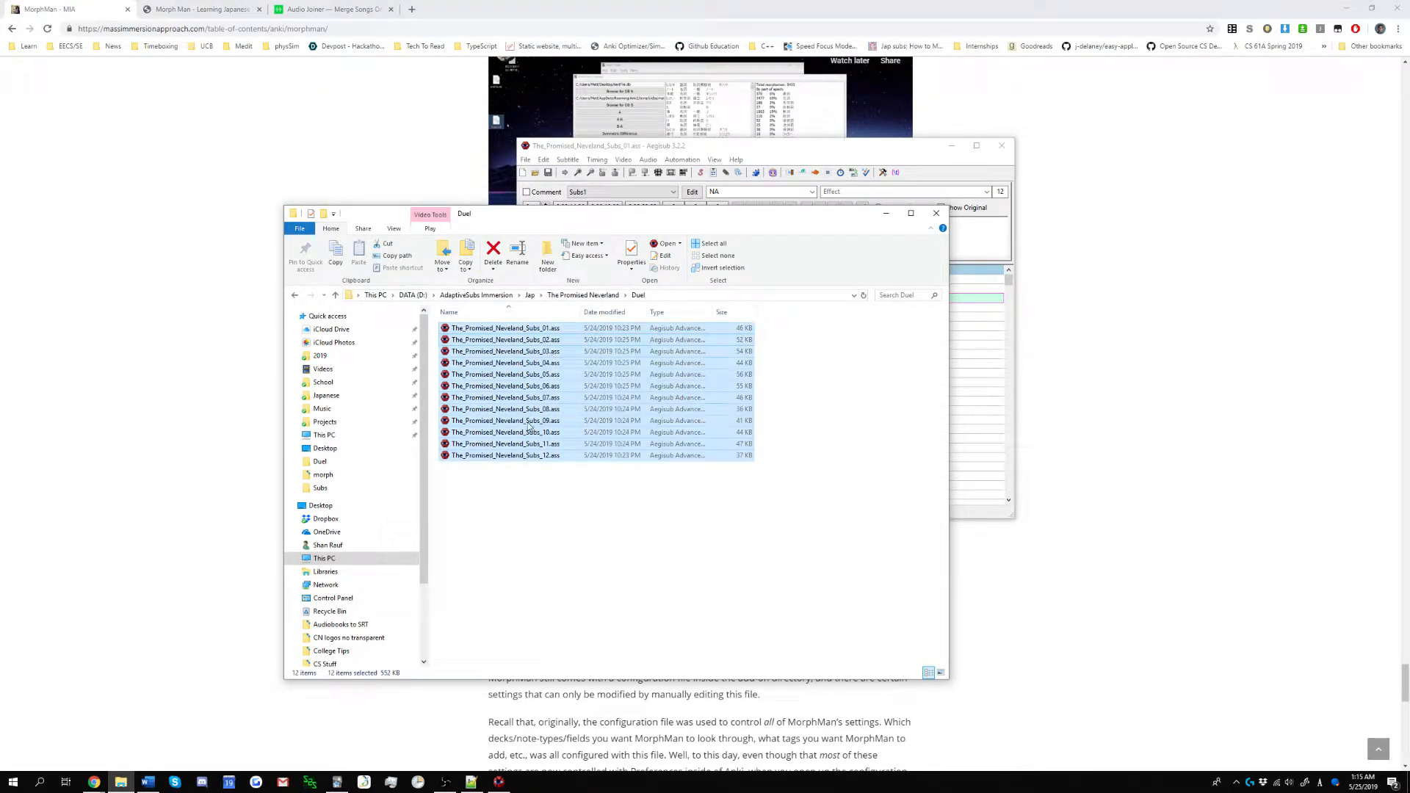
pyautogui.click(1001, 145)
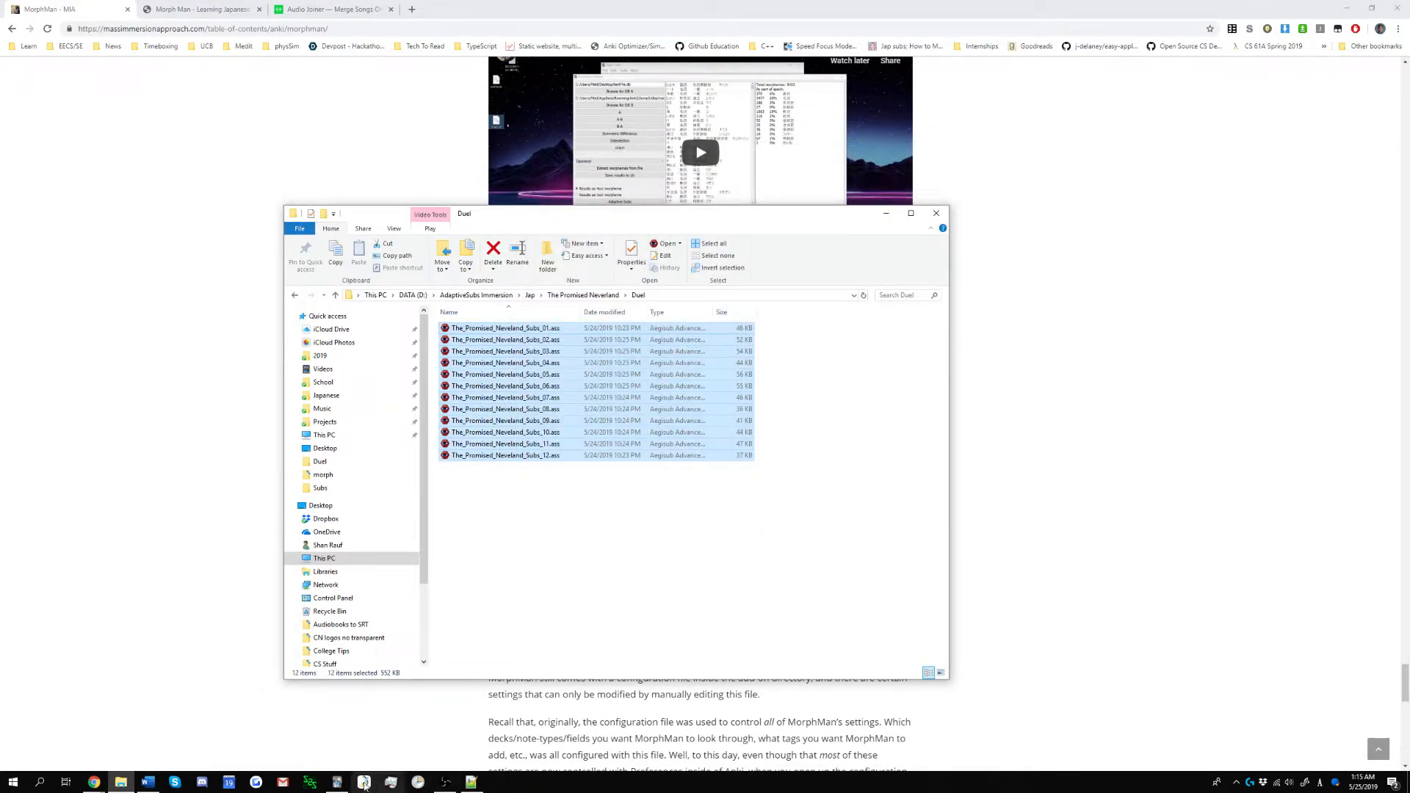
# Switch to Anki and arrange its window alongside the Duel folder window.
pyautogui.click(337, 782)
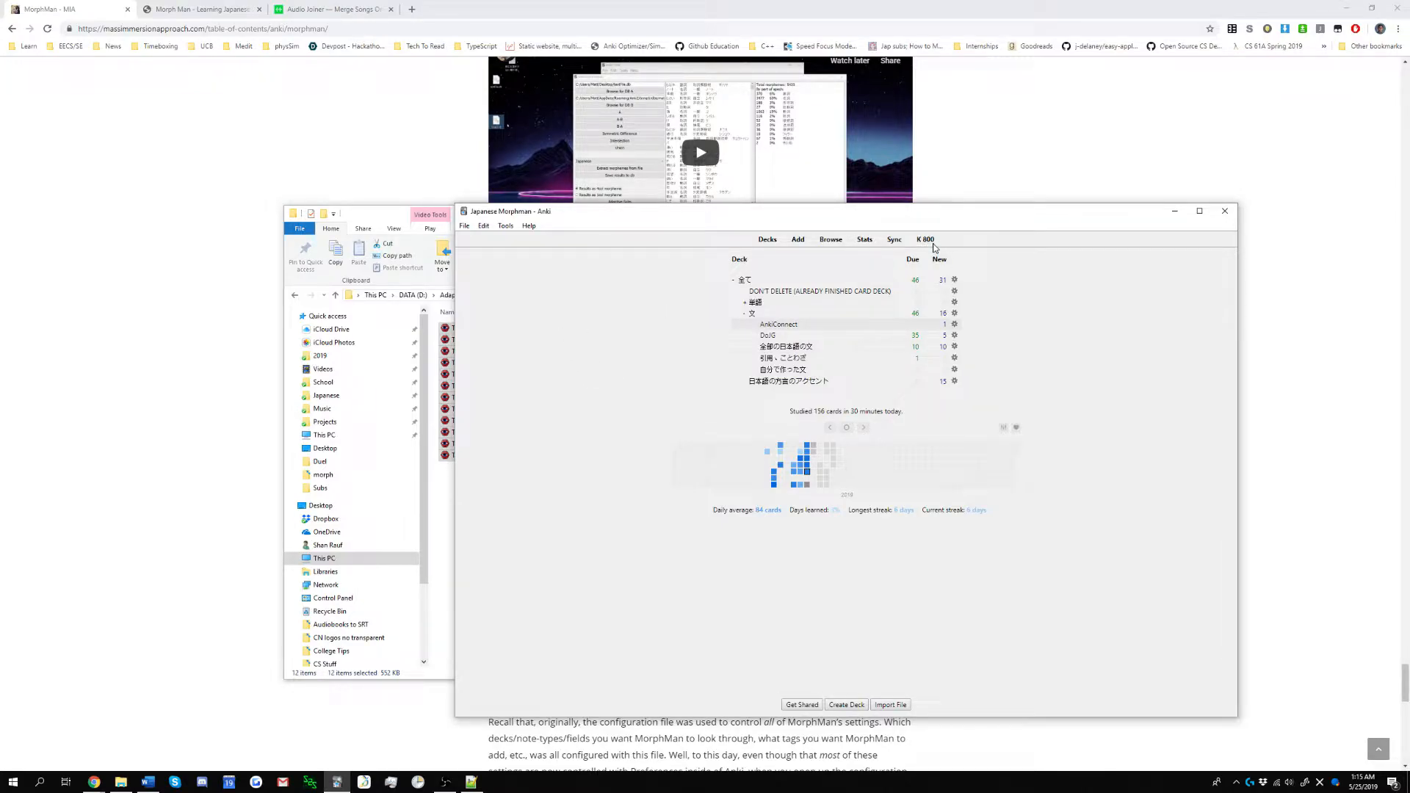
pyautogui.moveTo(387, 212); pyautogui.dragTo(225, 216)
pyautogui.moveTo(556, 219); pyautogui.dragTo(430, 212)
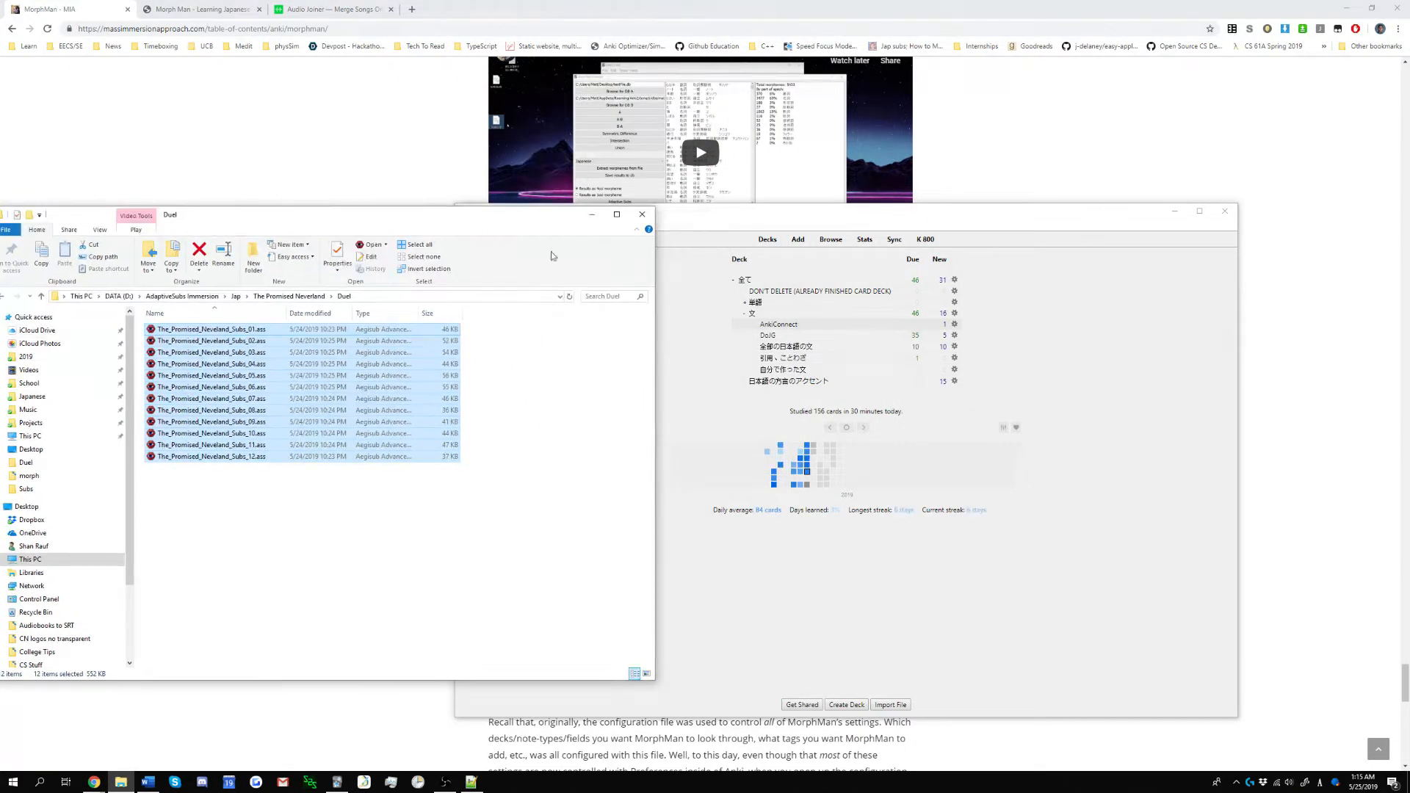
pyautogui.moveTo(336, 219); pyautogui.dragTo(417, 214)
pyautogui.click(1050, 295)
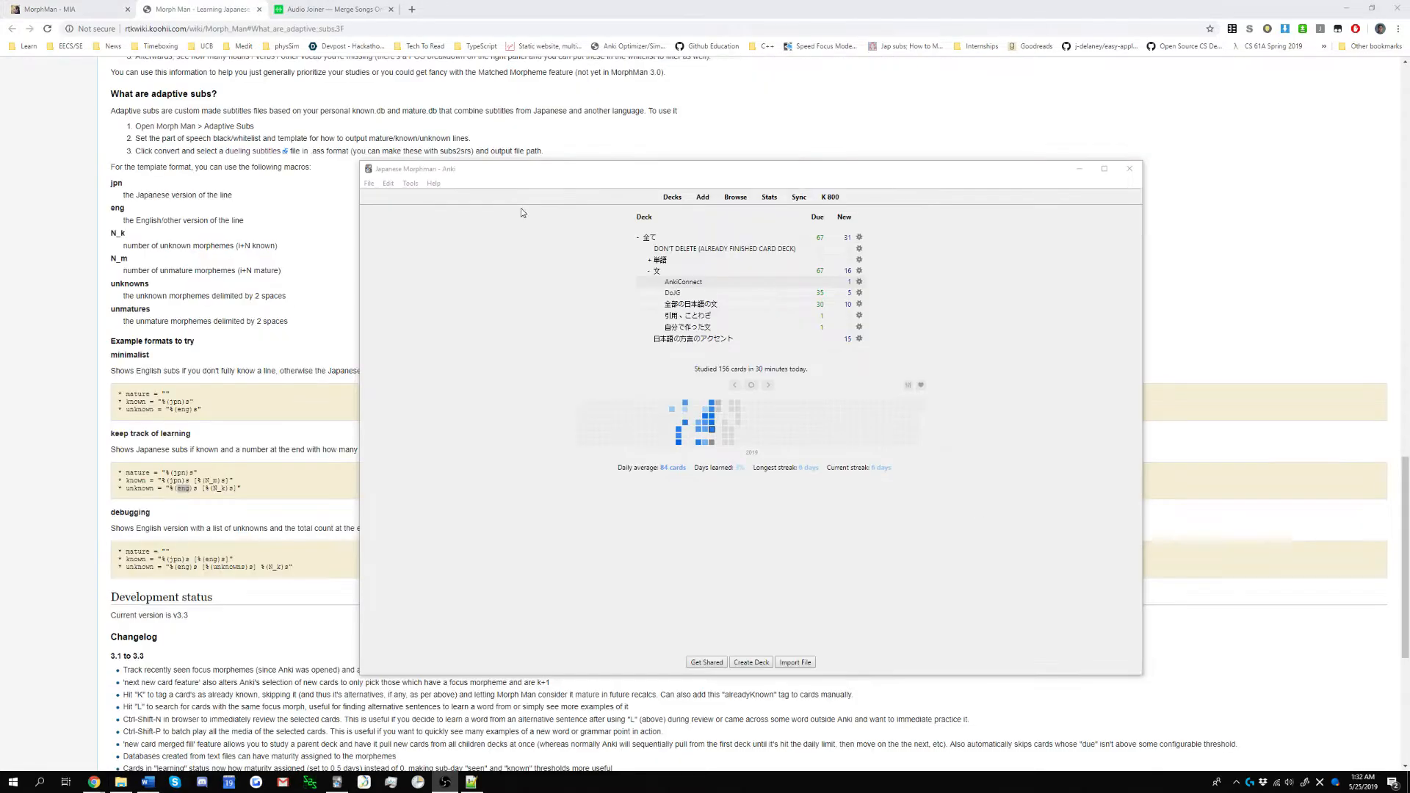
# In MorphMan Database Manager's Adaptive Subs, empty the mature format and set both the known and unknown formats to %(target)s.
pyautogui.click(408, 183)
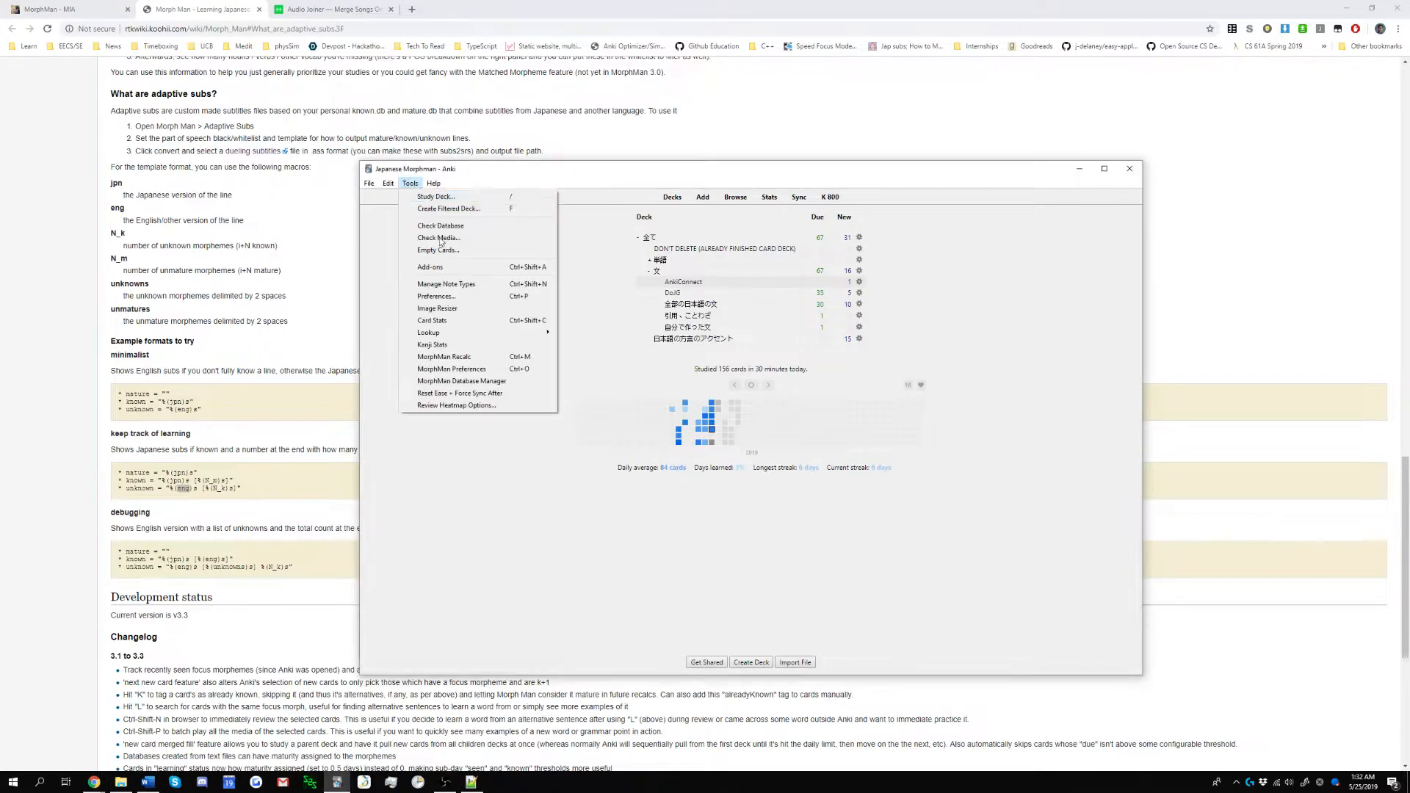
pyautogui.click(476, 382)
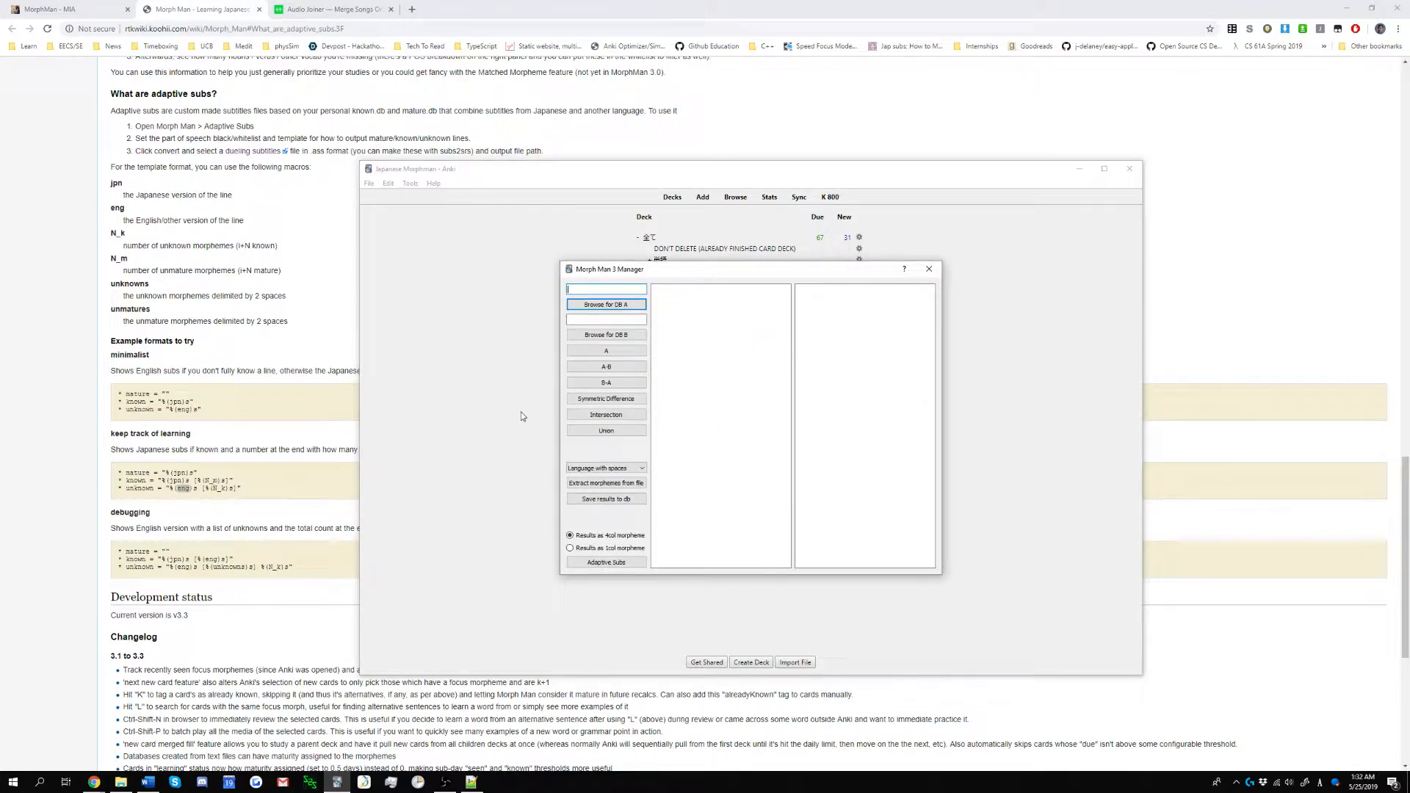
pyautogui.click(624, 565)
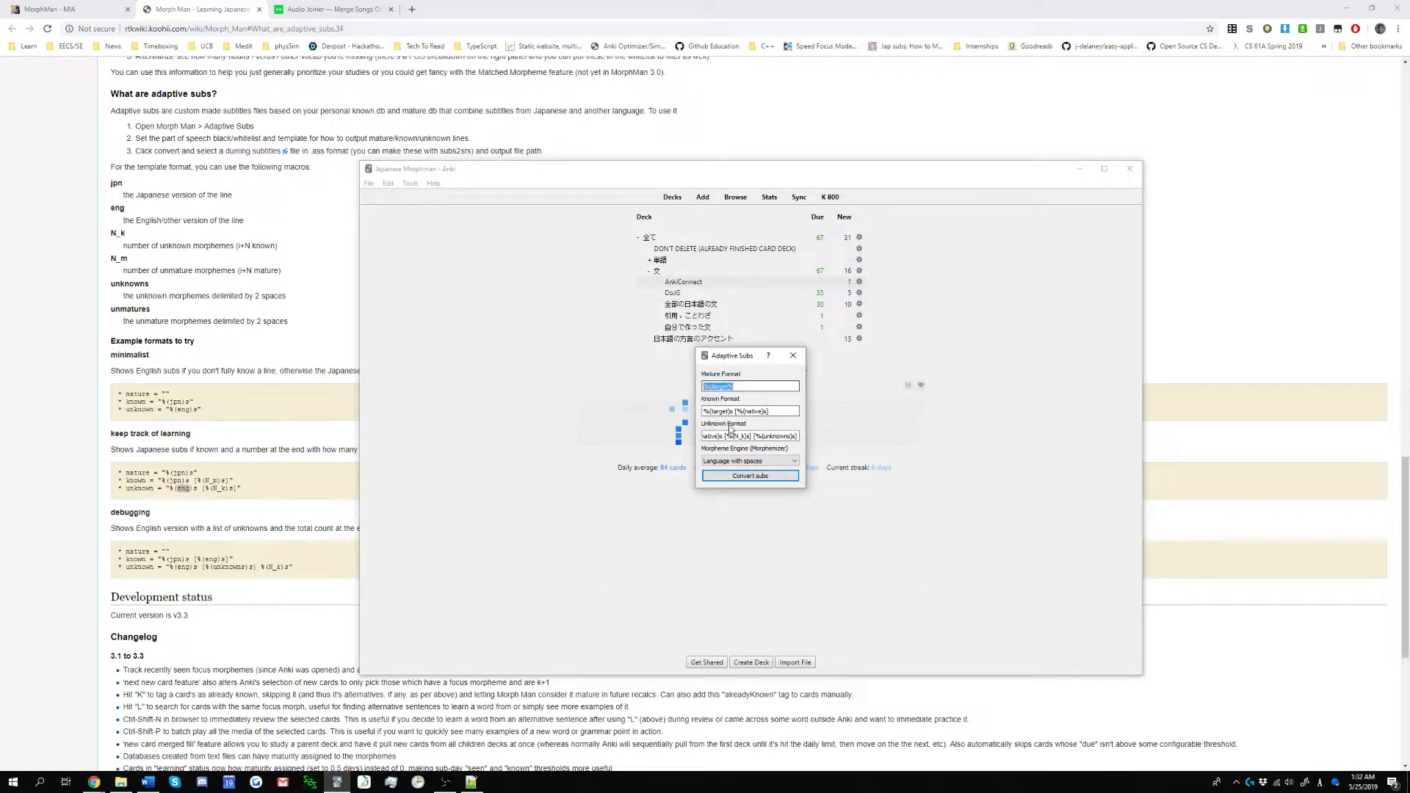
pyautogui.hotkey('ctrl', 'x')
pyautogui.moveTo(779, 411); pyautogui.dragTo(619, 412)
pyautogui.hotkey('ctrl', 'v')
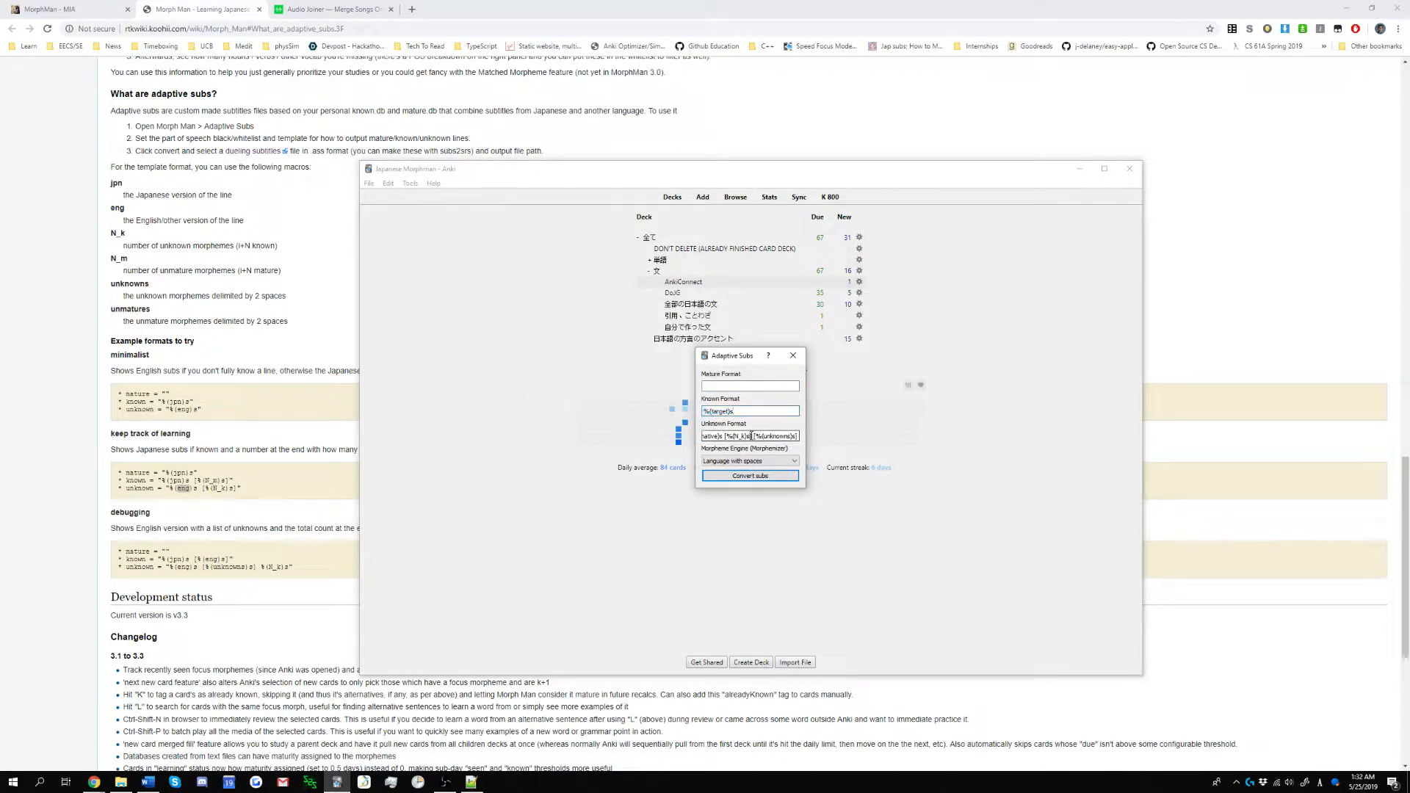
pyautogui.tripleClick(752, 437)
pyautogui.hotkey('ctrl', 'v')
pyautogui.doubleClick(722, 412)
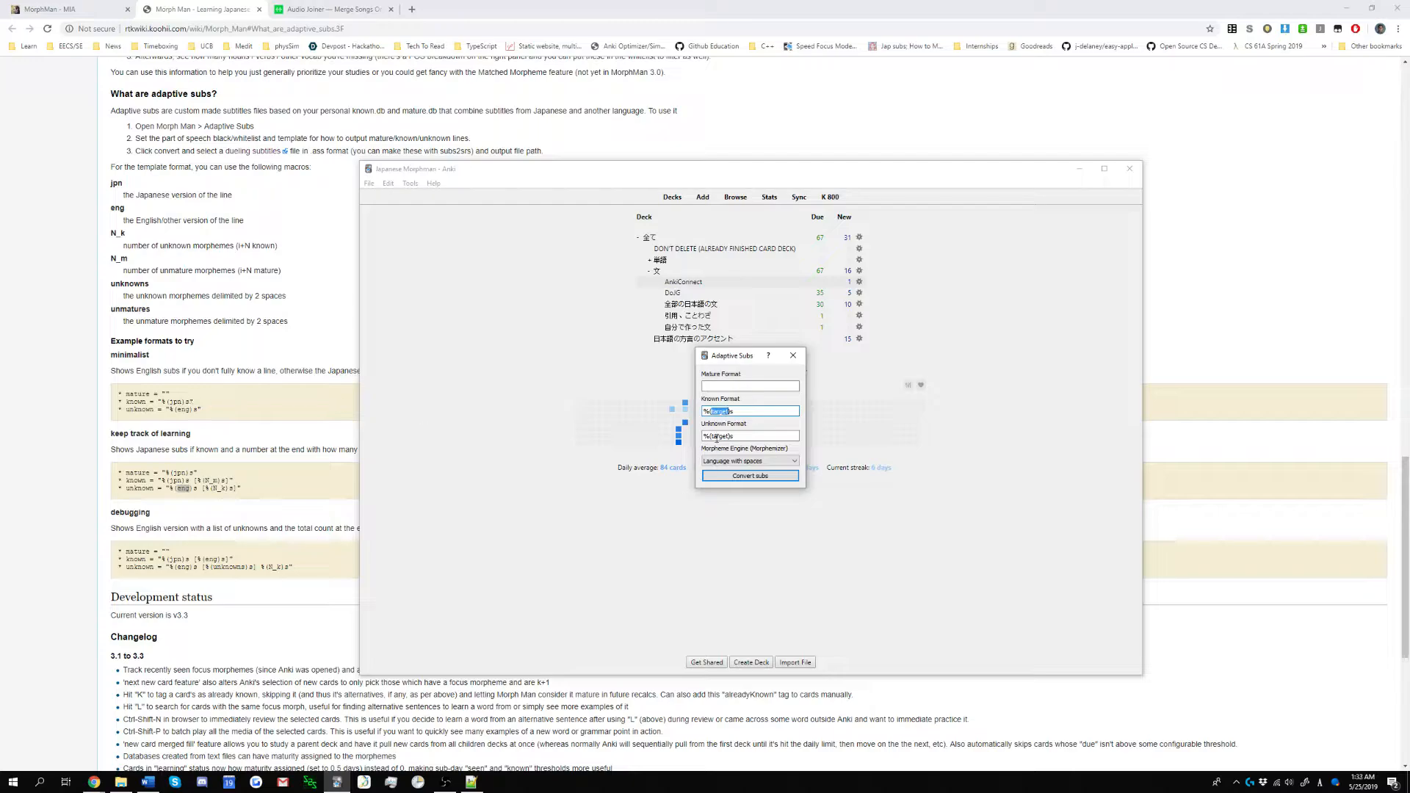
pyautogui.click(717, 438)
# Set the morpheme engine for the adaptive subs to Japanese.
pyautogui.click(780, 463)
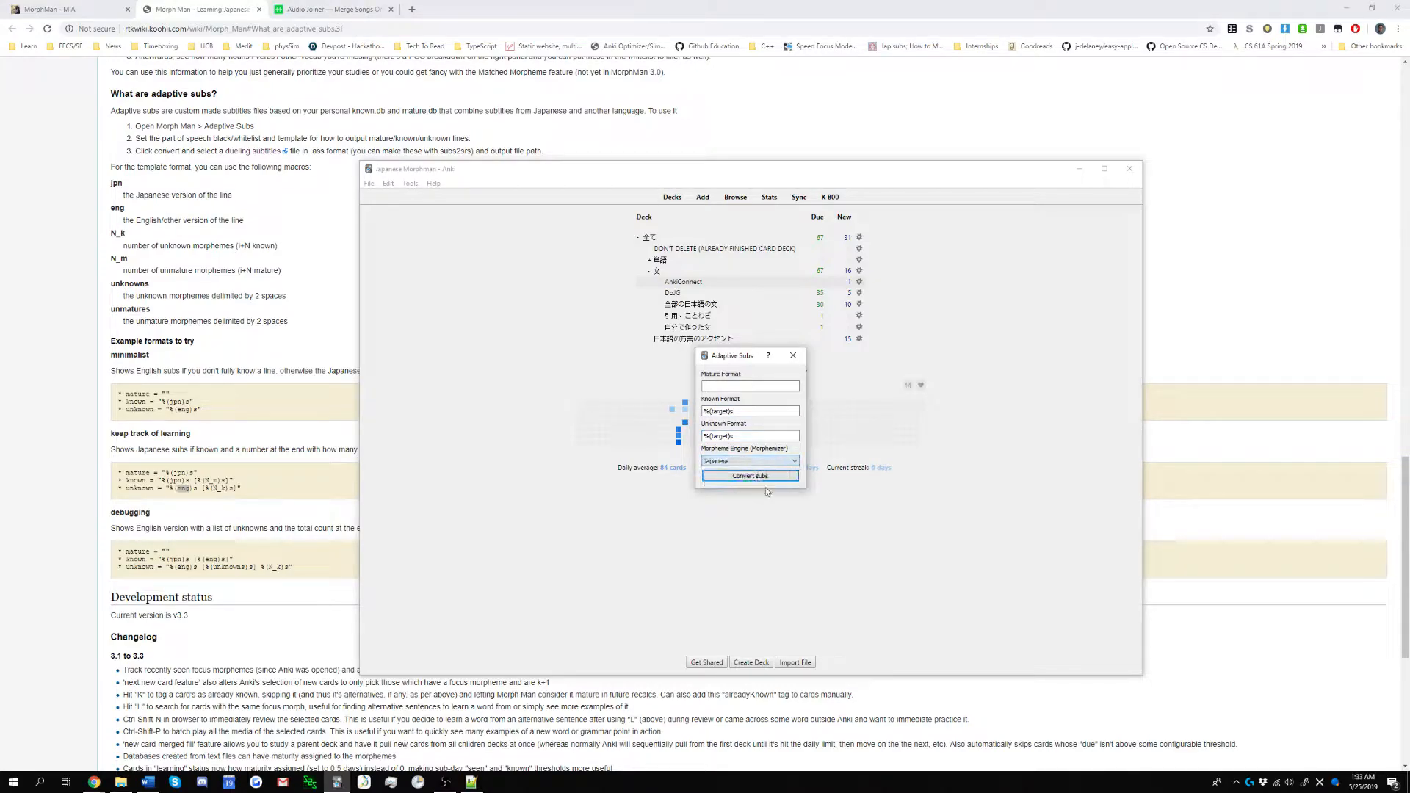
pyautogui.click(771, 461)
pyautogui.click(743, 412)
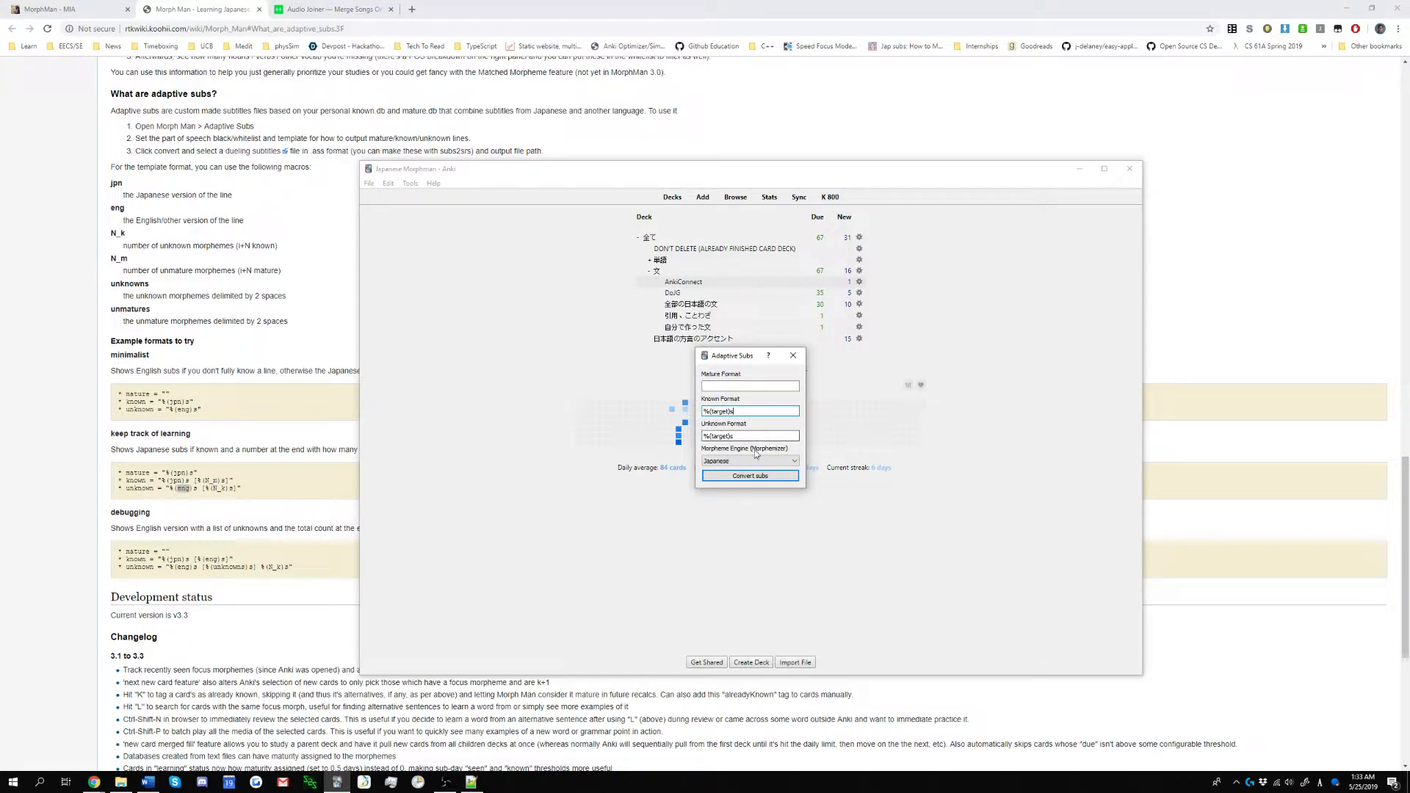
# Convert The_Promised_Neverland_Subs_01.ass to adaptive subs and save the result as 1.ass in the Duel folder.
pyautogui.click(755, 477)
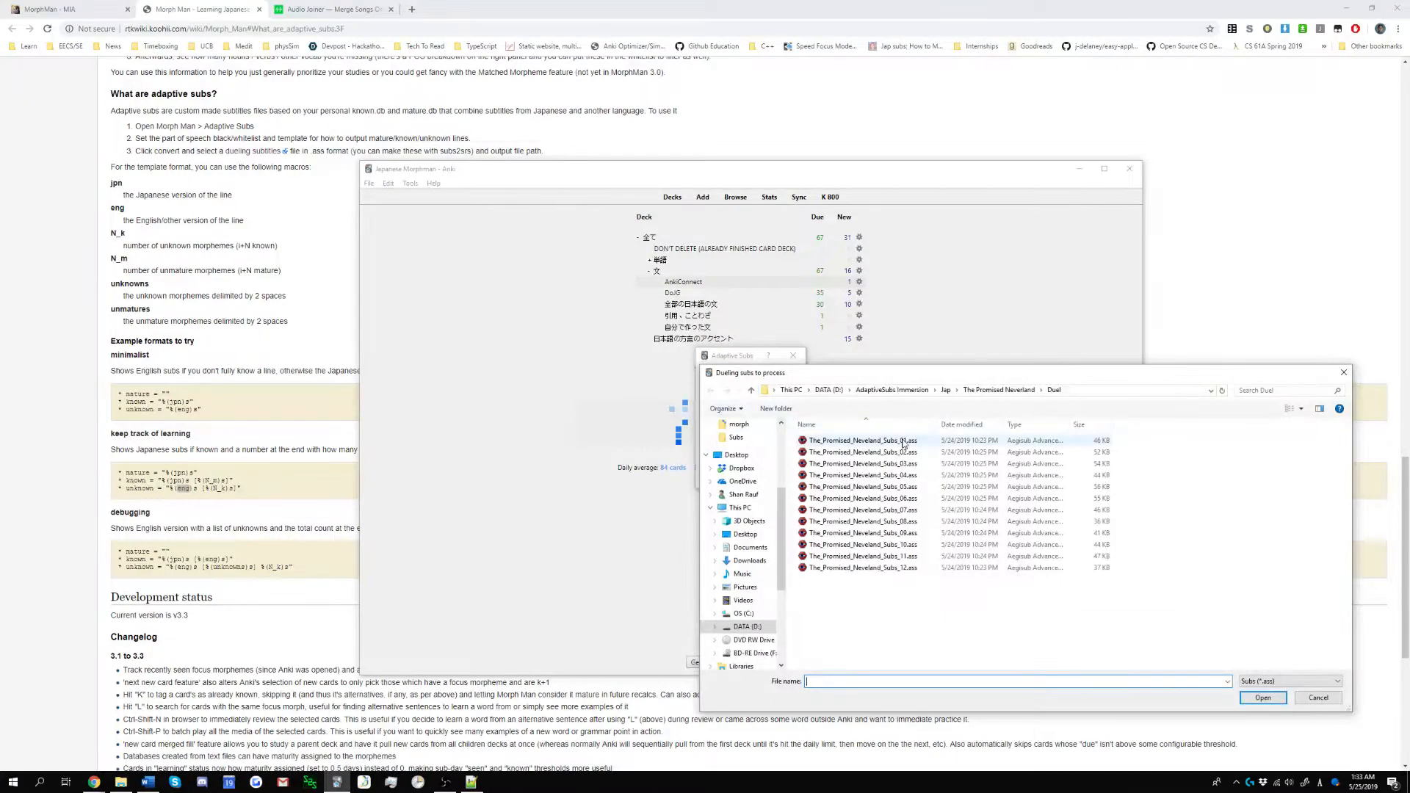
pyautogui.doubleClick(904, 442)
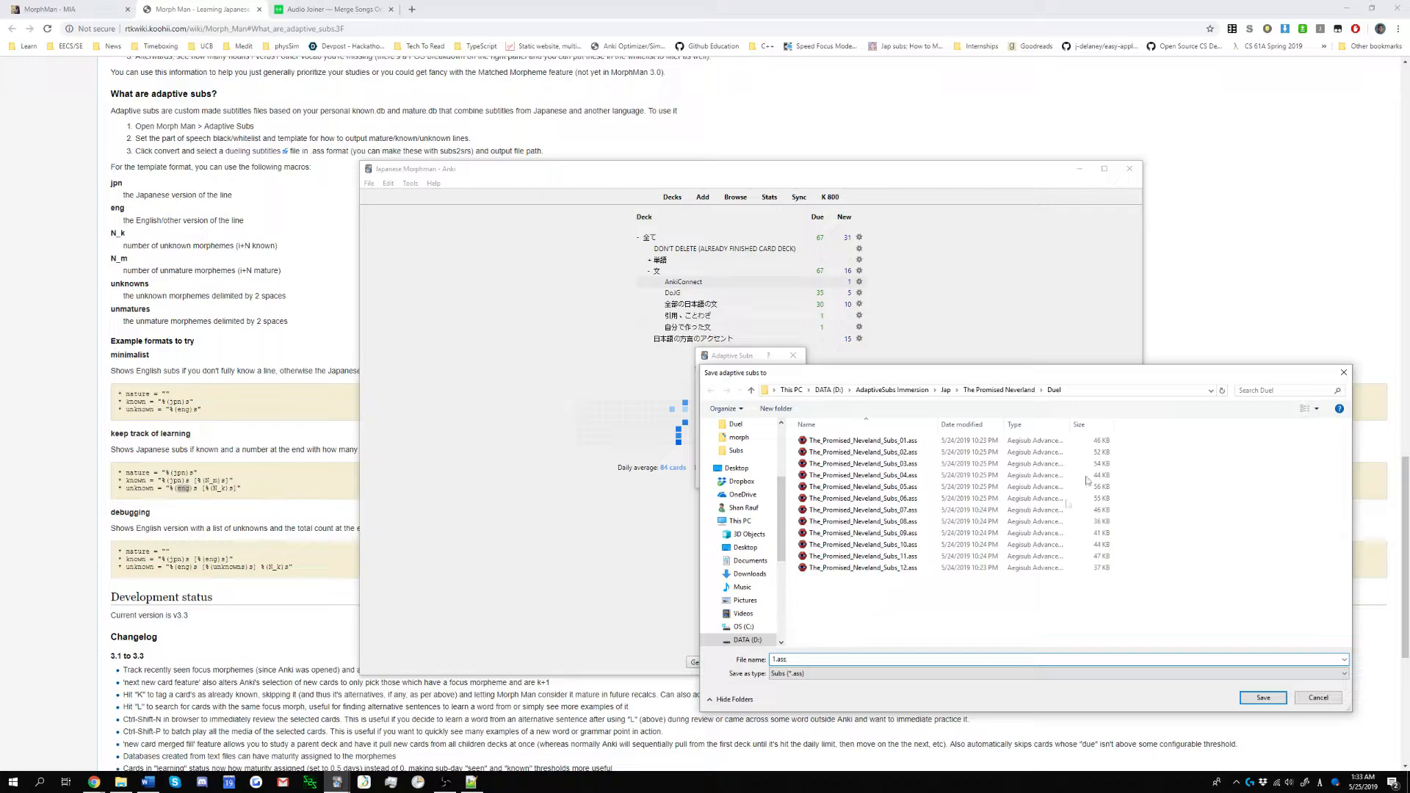
pyautogui.click(1262, 698)
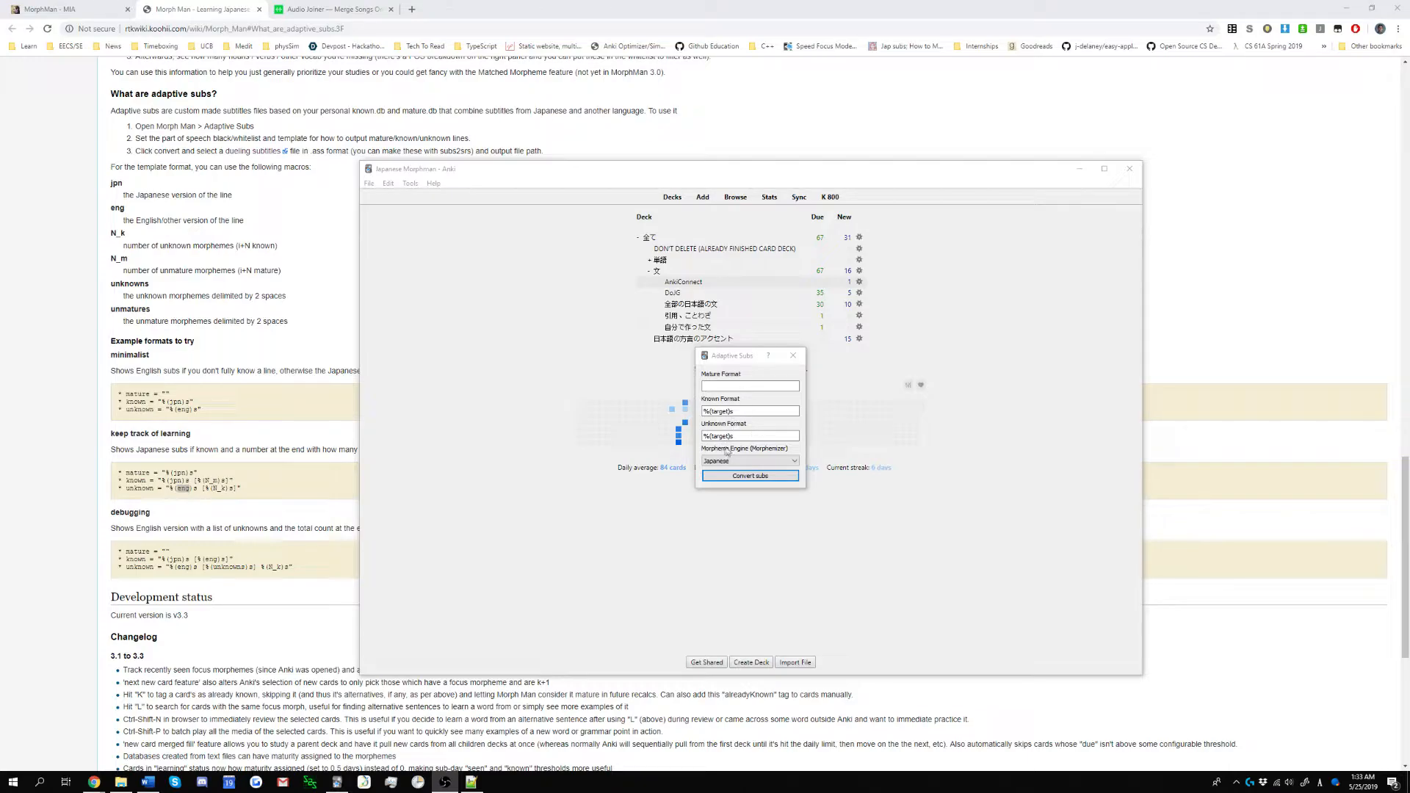
# Open The_Promised_Neverland_Subs_01.ass from the Duel folder in Aegisub, look through its first doubled lines, and arrange the windows.
pyautogui.click(122, 782)
pyautogui.moveTo(609, 183); pyautogui.dragTo(598, 313)
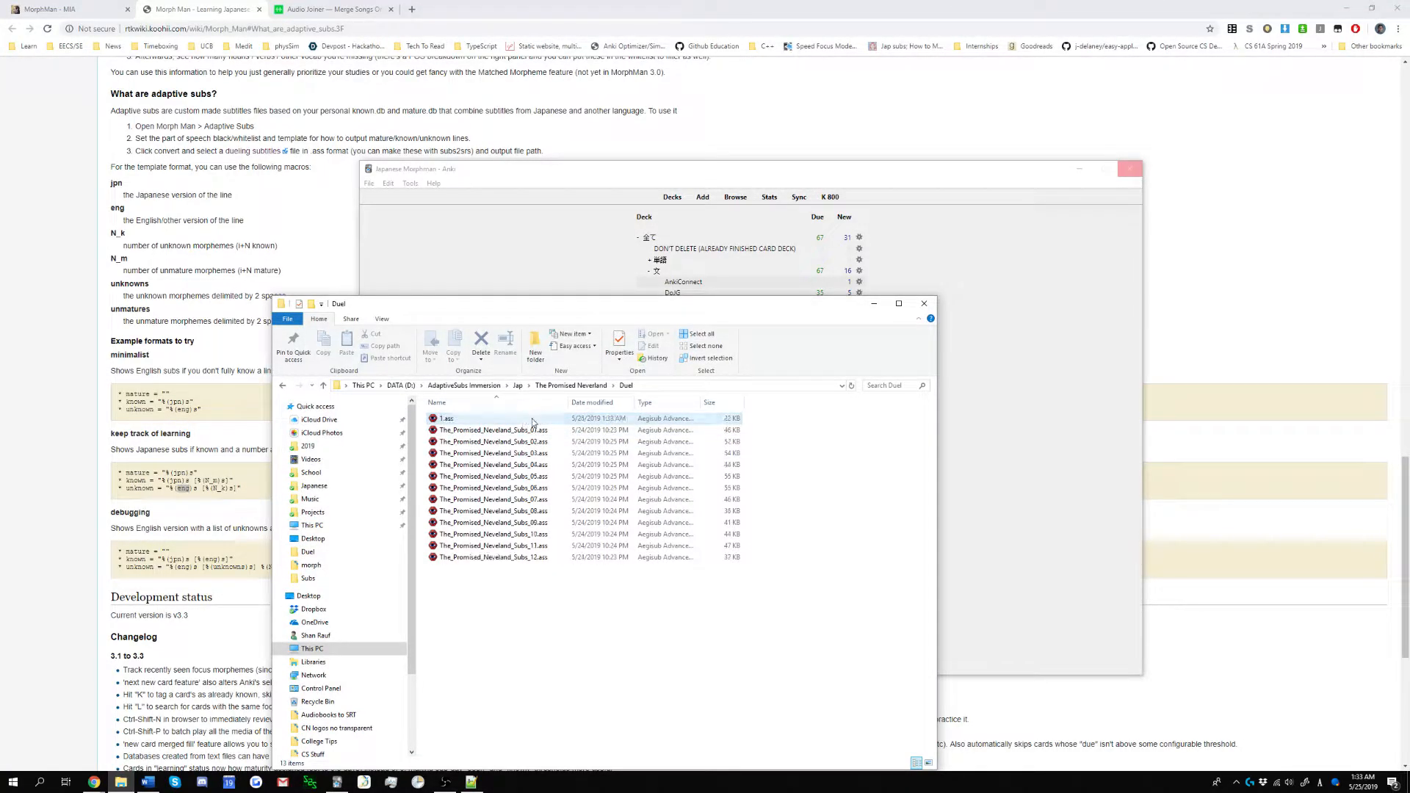
pyautogui.click(533, 431)
pyautogui.moveTo(638, 307); pyautogui.dragTo(1032, 358)
pyautogui.click(202, 168)
pyautogui.click(204, 183)
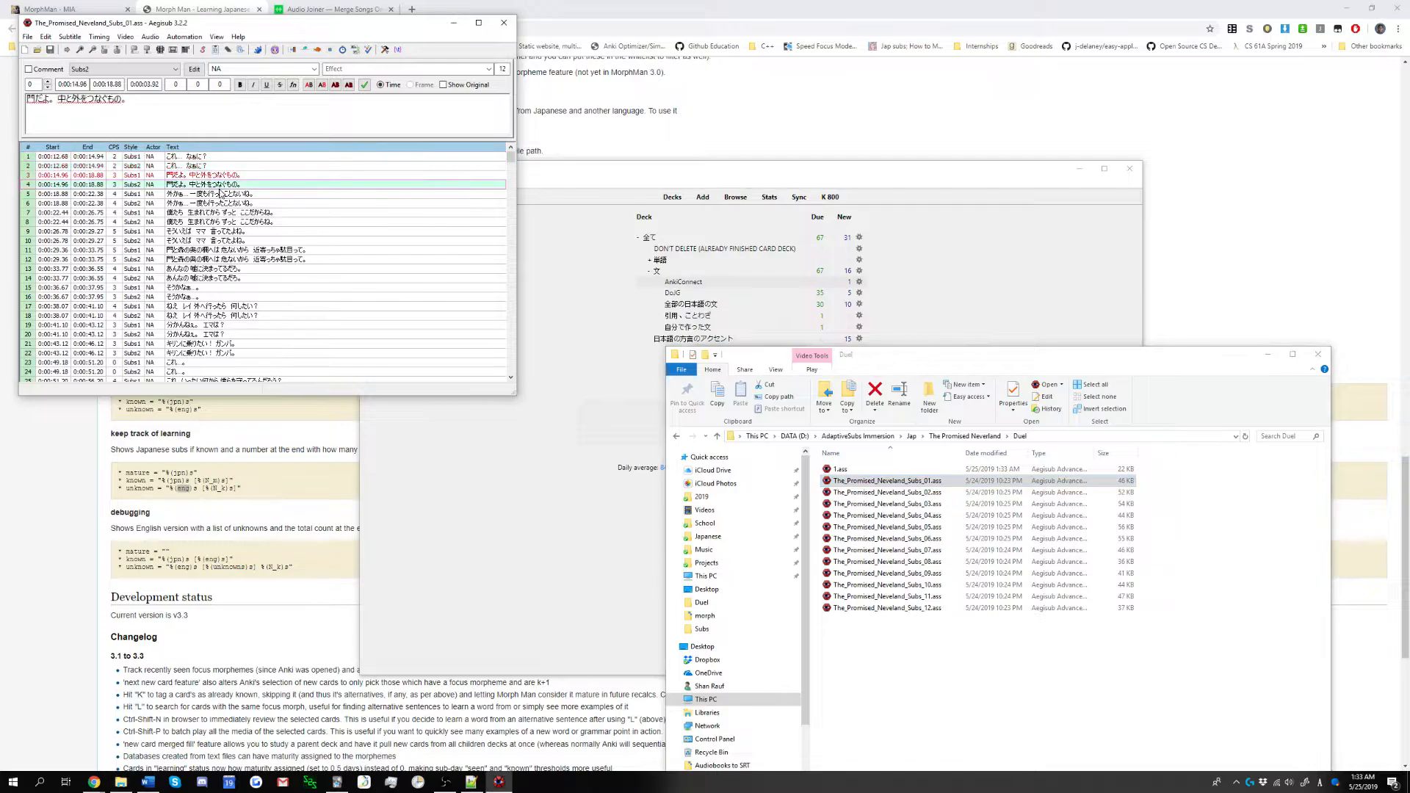
pyautogui.click(205, 193)
pyautogui.moveTo(257, 23); pyautogui.dragTo(397, 242)
# Open the converted 1.ass from the Duel folder and place its window beside the dueling subtitles.
pyautogui.click(839, 470)
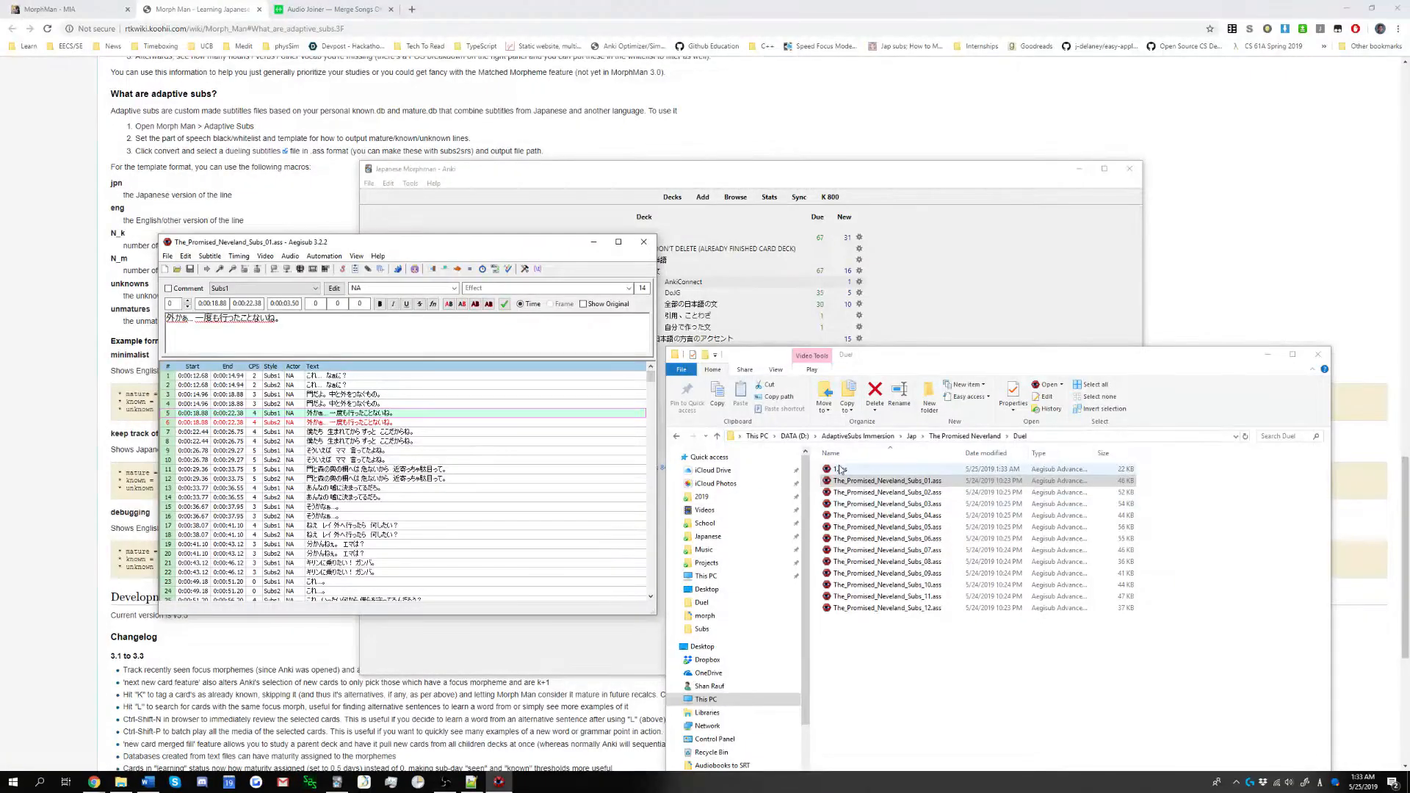
pyautogui.press('Return')
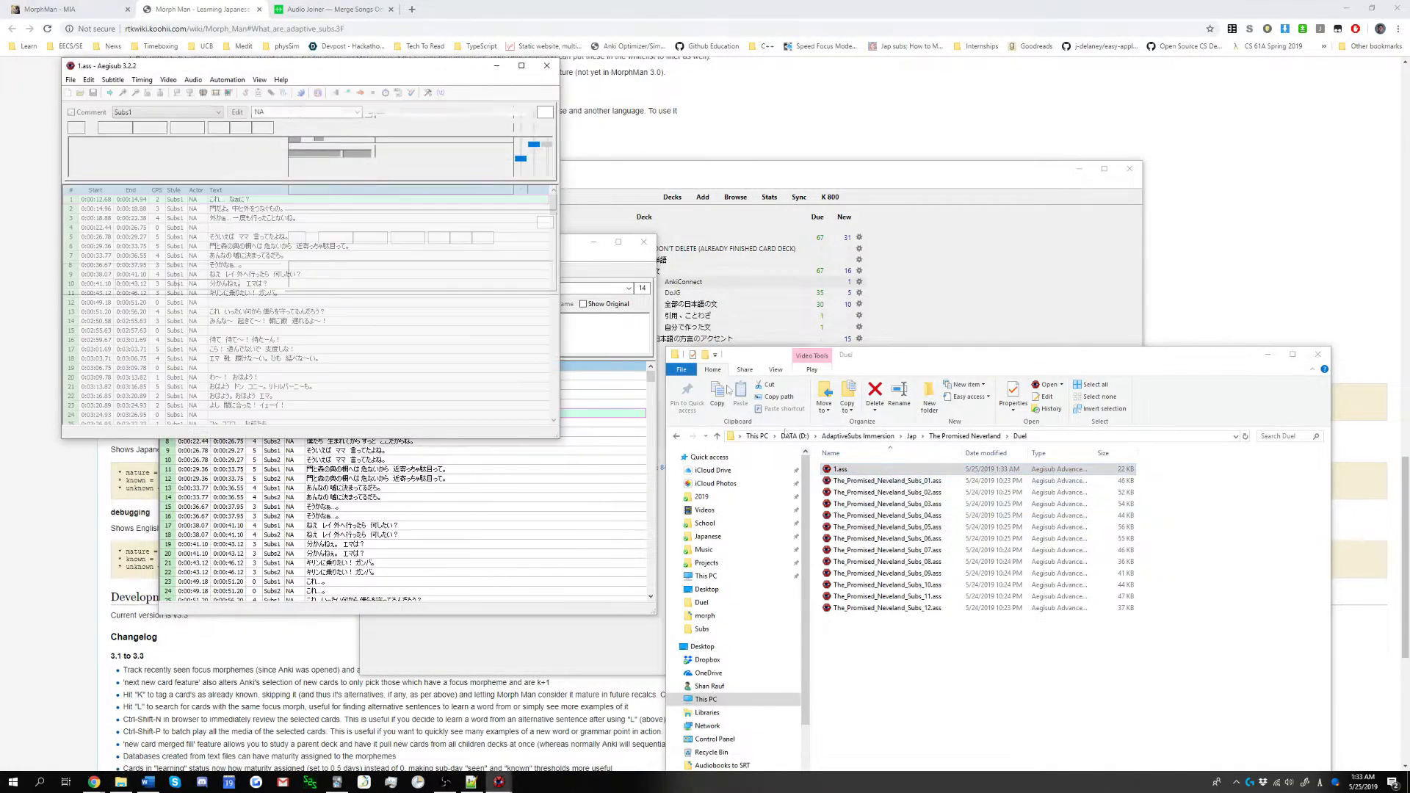
pyautogui.moveTo(281, 59); pyautogui.dragTo(891, 253)
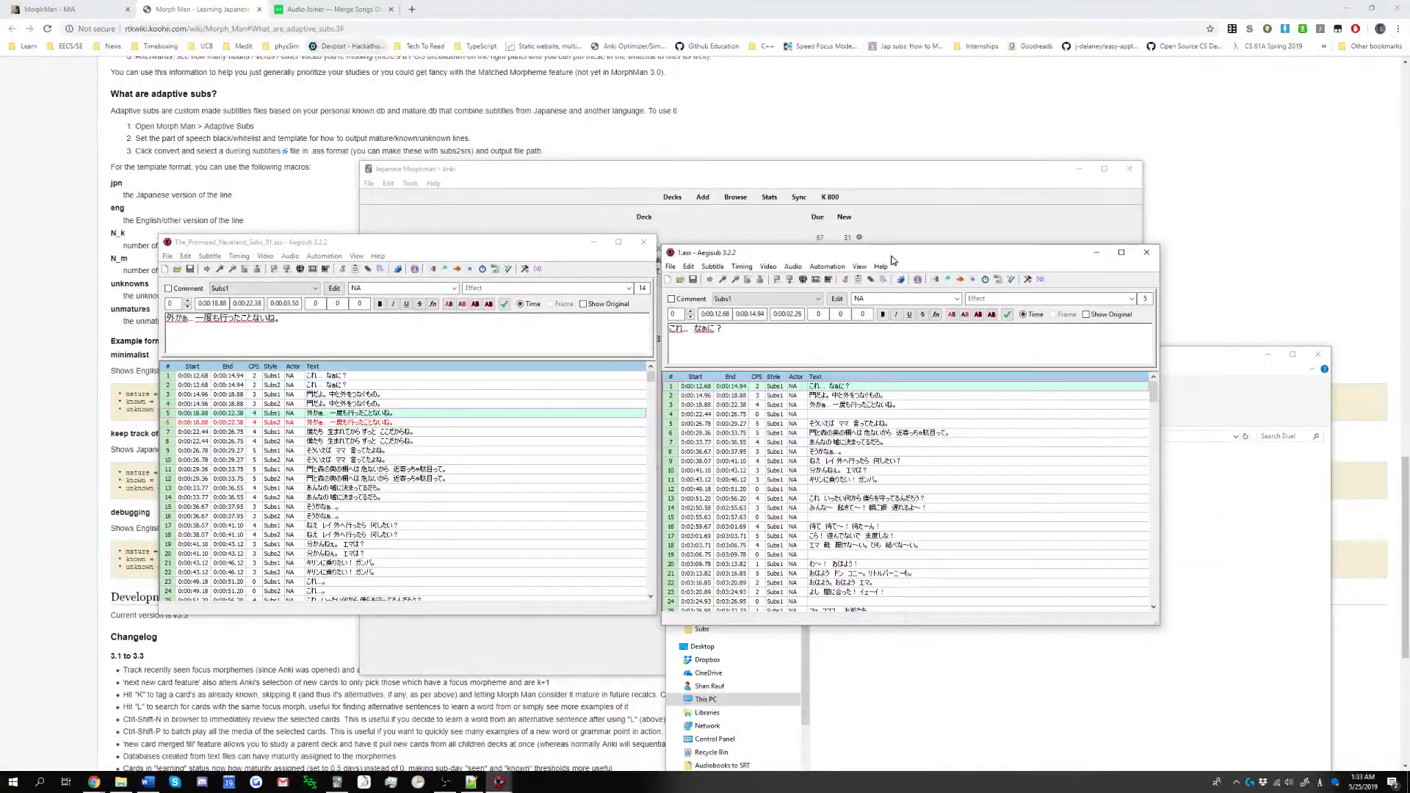
# Compare the blanked lines 4, 12, 15 and 19 of 1.ass with the dueling subtitles.
pyautogui.click(818, 409)
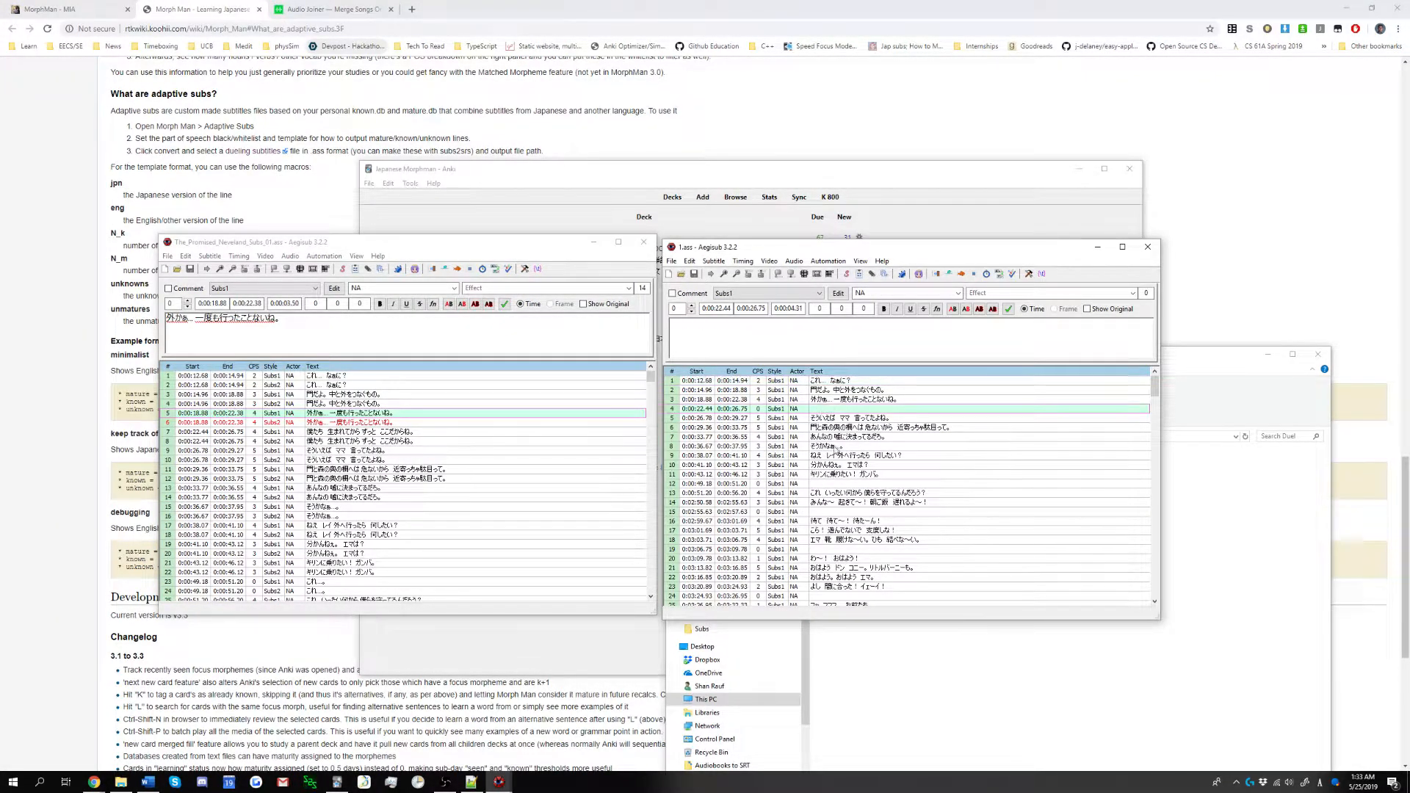
pyautogui.click(382, 395)
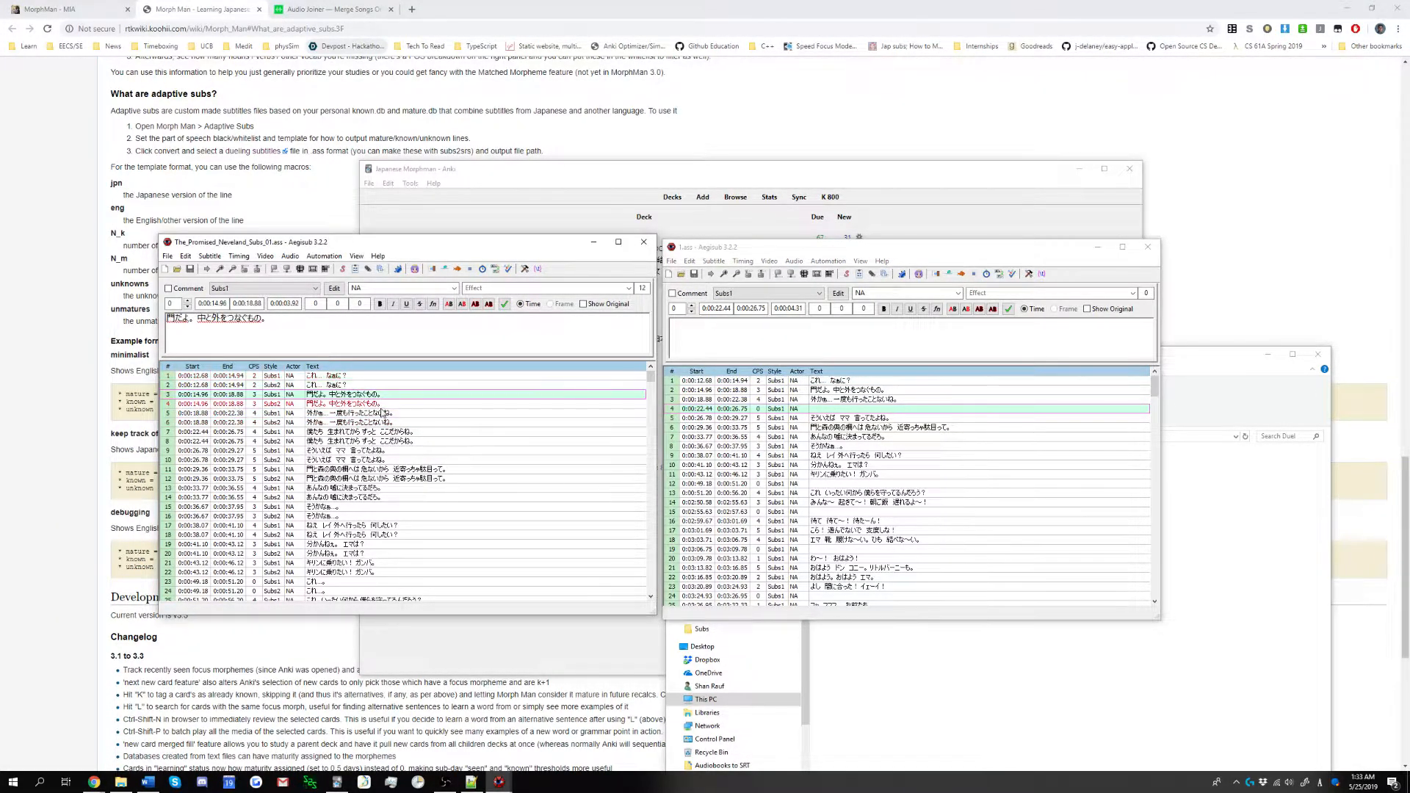
pyautogui.click(847, 409)
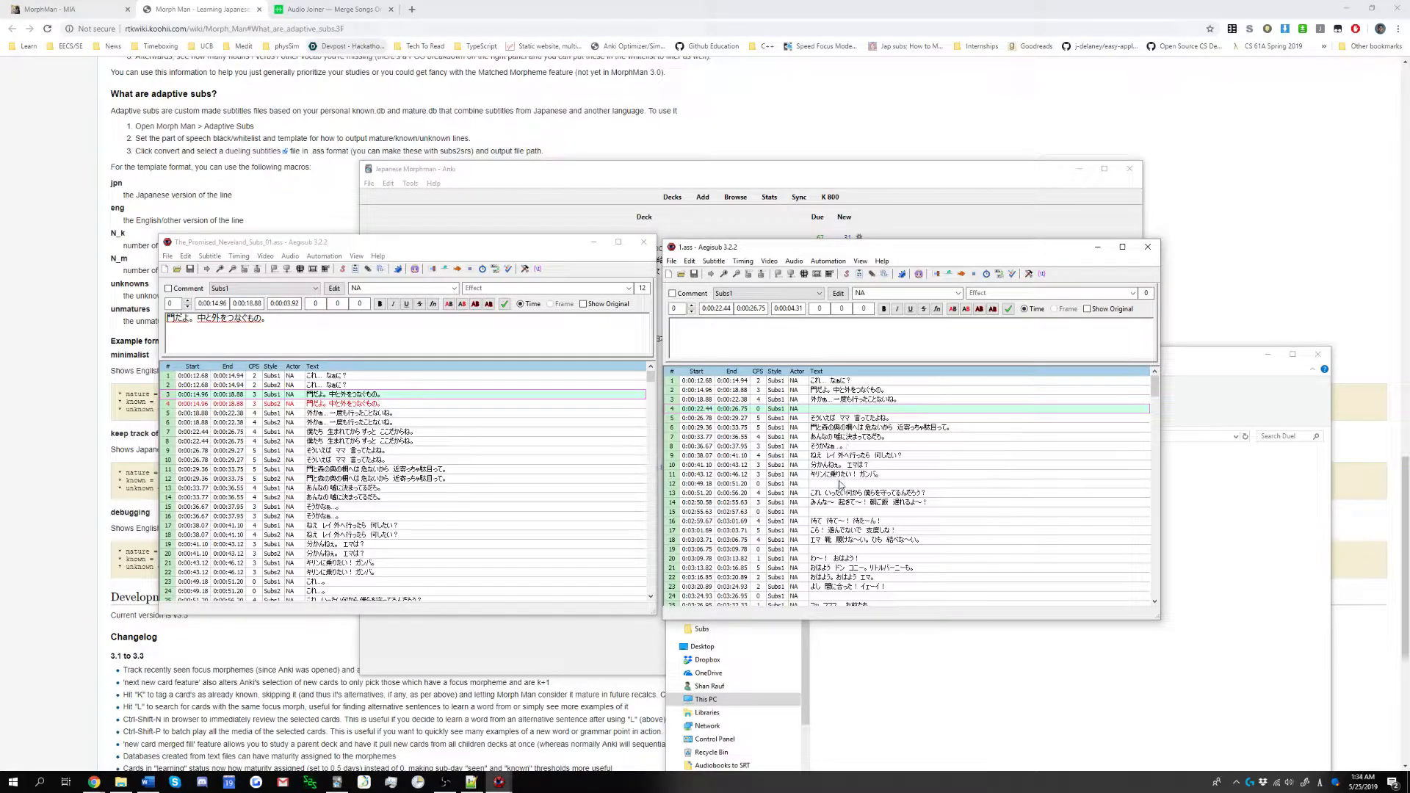
pyautogui.click(837, 484)
pyautogui.click(835, 514)
pyautogui.click(836, 550)
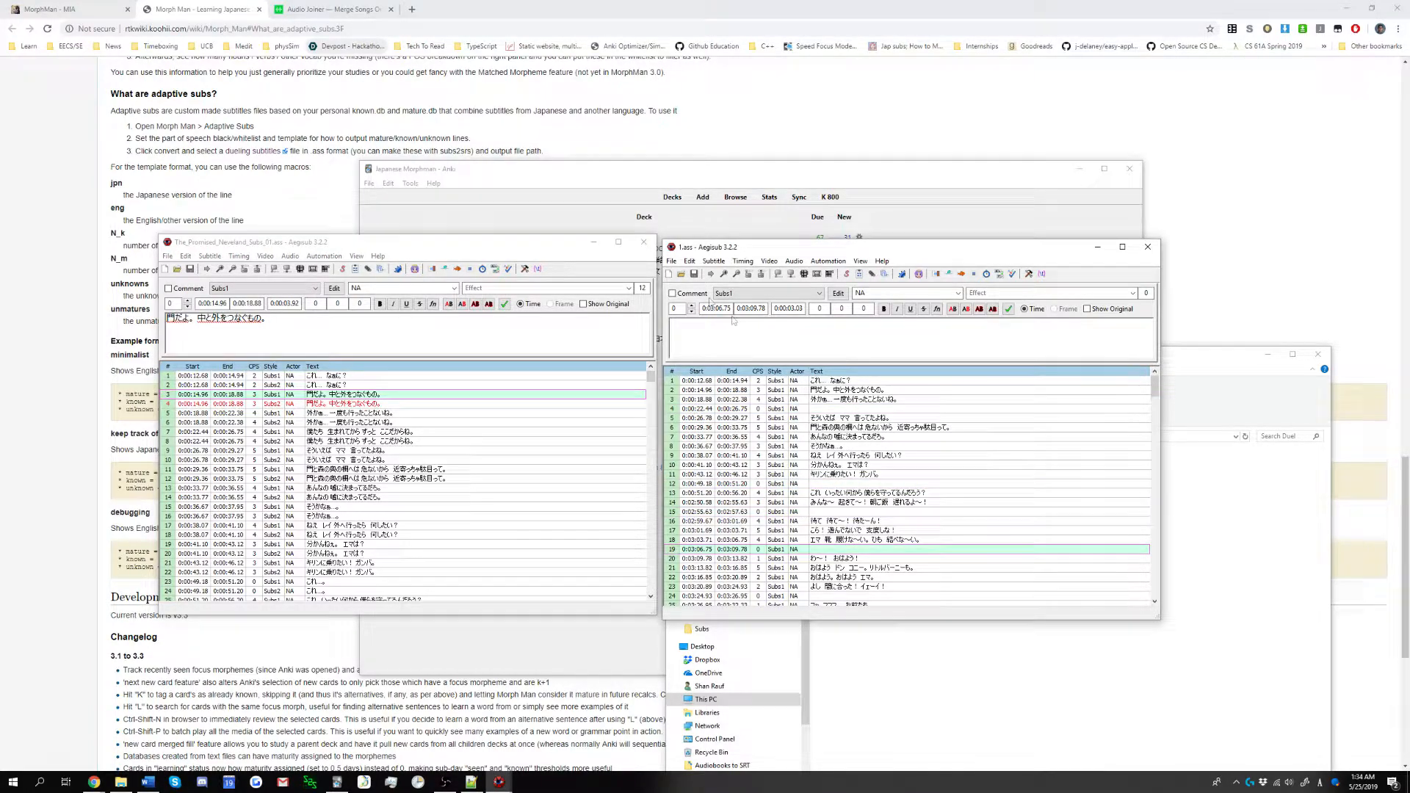
# Close the dueling subtitles and open the original S01E01 .srt from the Subs folder beside 1.ass.
pyautogui.click(644, 242)
pyautogui.click(1052, 644)
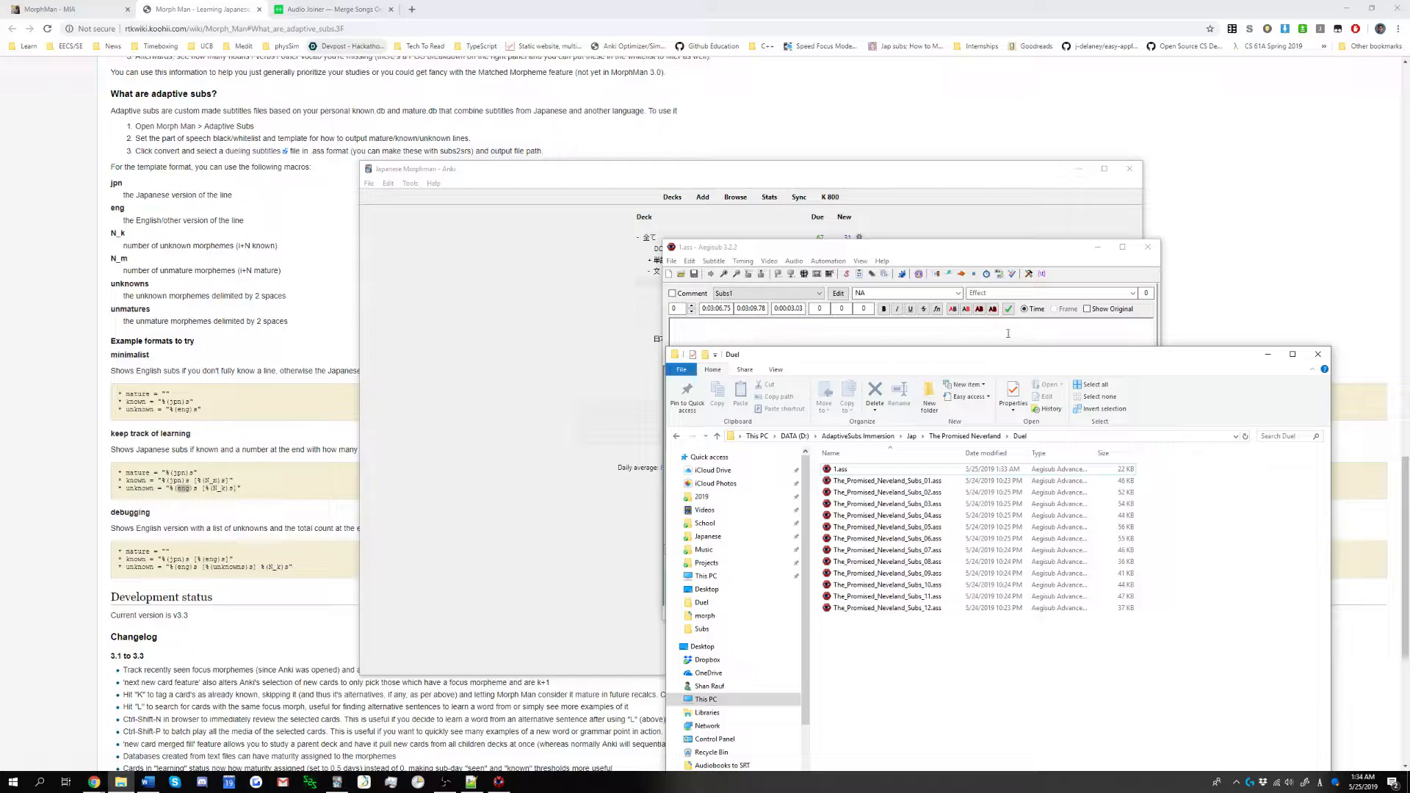
pyautogui.moveTo(992, 356); pyautogui.dragTo(252, 285)
pyautogui.click(268, 365)
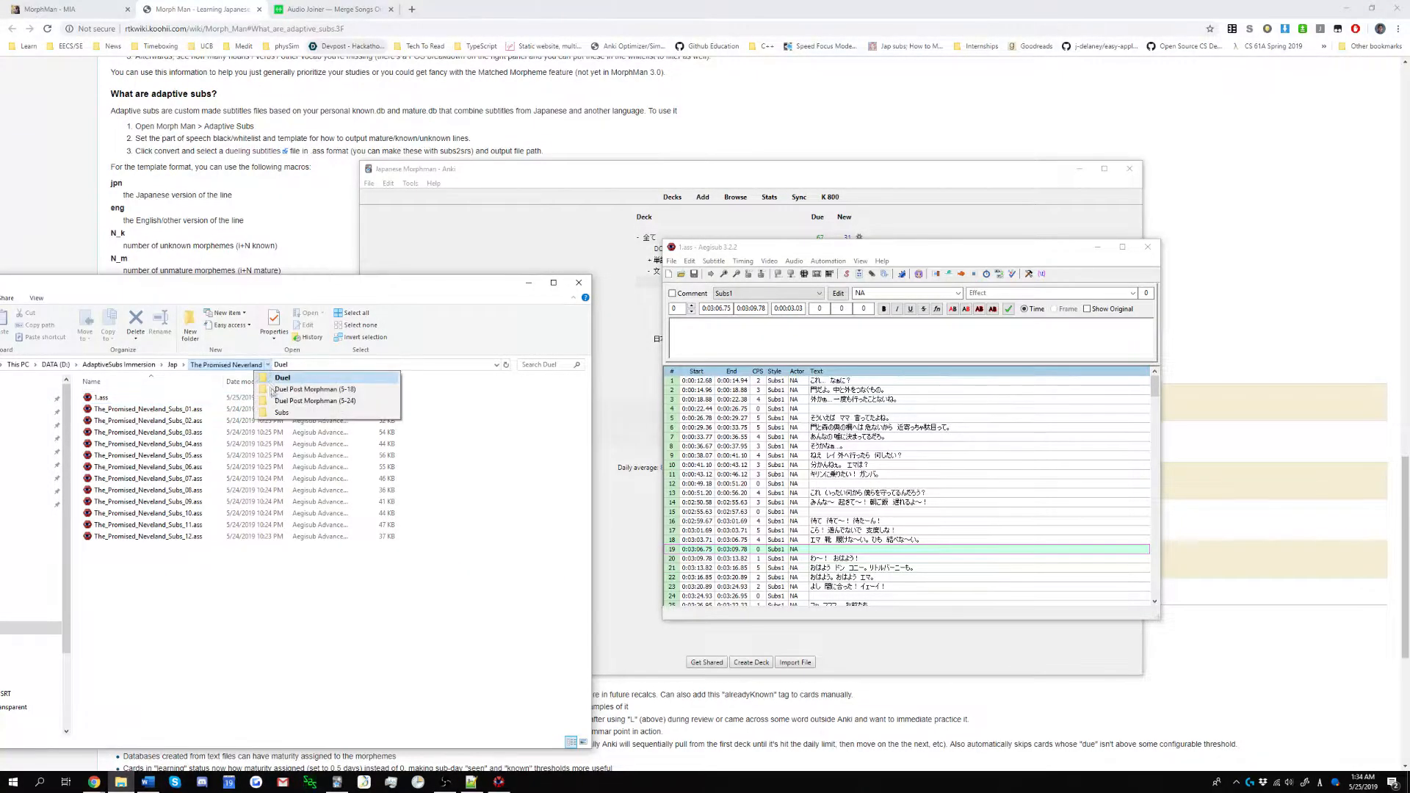
pyautogui.click(278, 414)
pyautogui.doubleClick(144, 397)
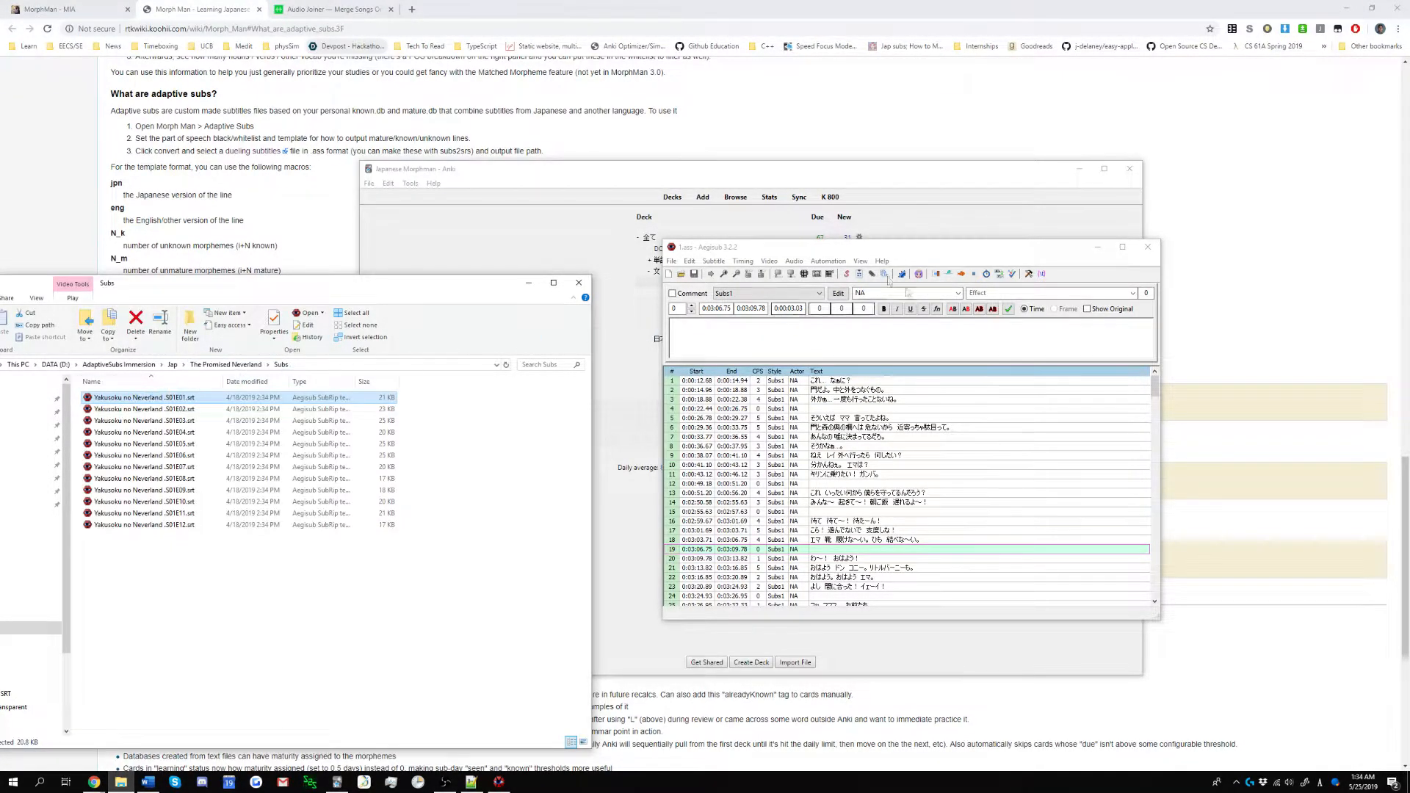
pyautogui.moveTo(405, 104); pyautogui.dragTo(471, 257)
# Compare line 4 of the original subtitles with the same line in 1.ass, and close the original file.
pyautogui.click(395, 412)
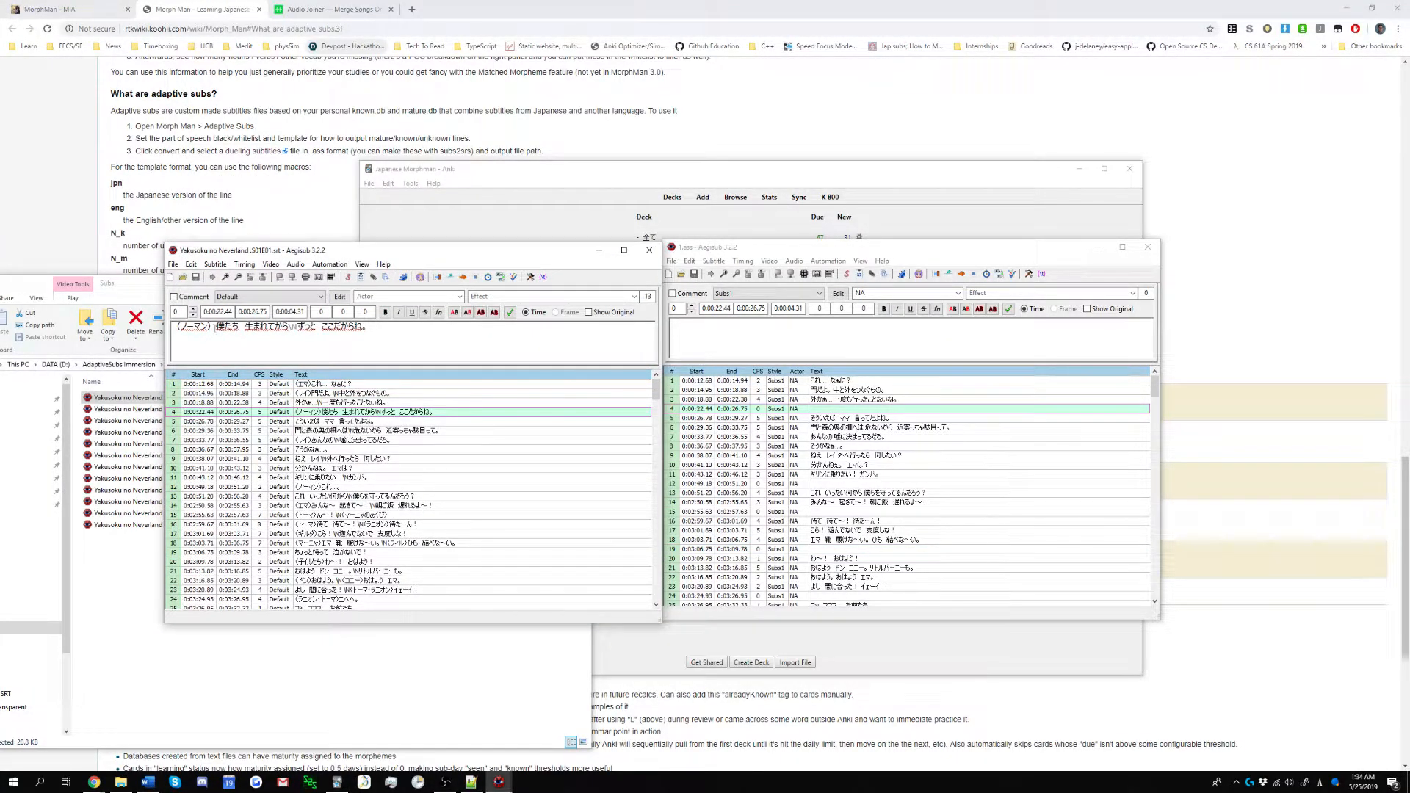
pyautogui.moveTo(214, 328); pyautogui.dragTo(433, 331)
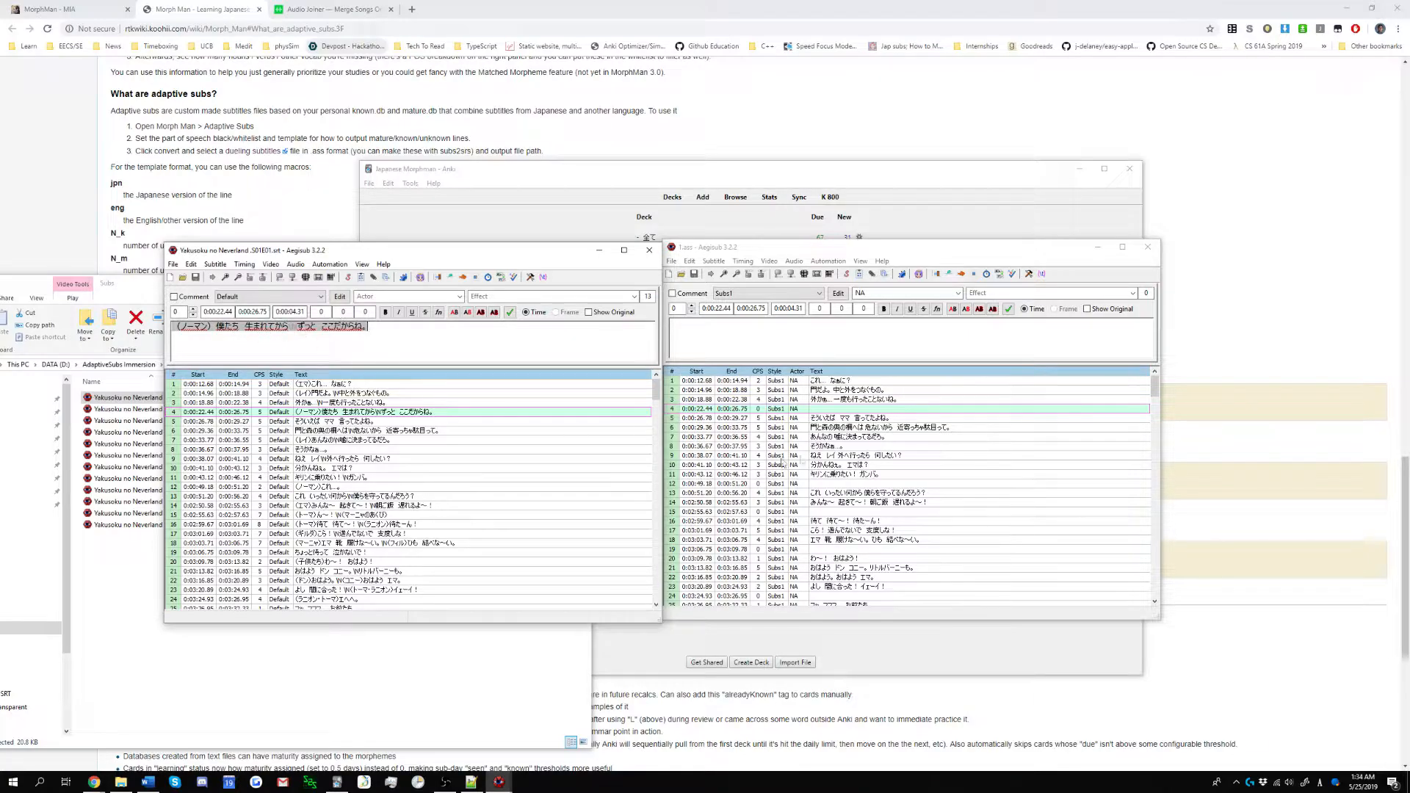
pyautogui.click(823, 410)
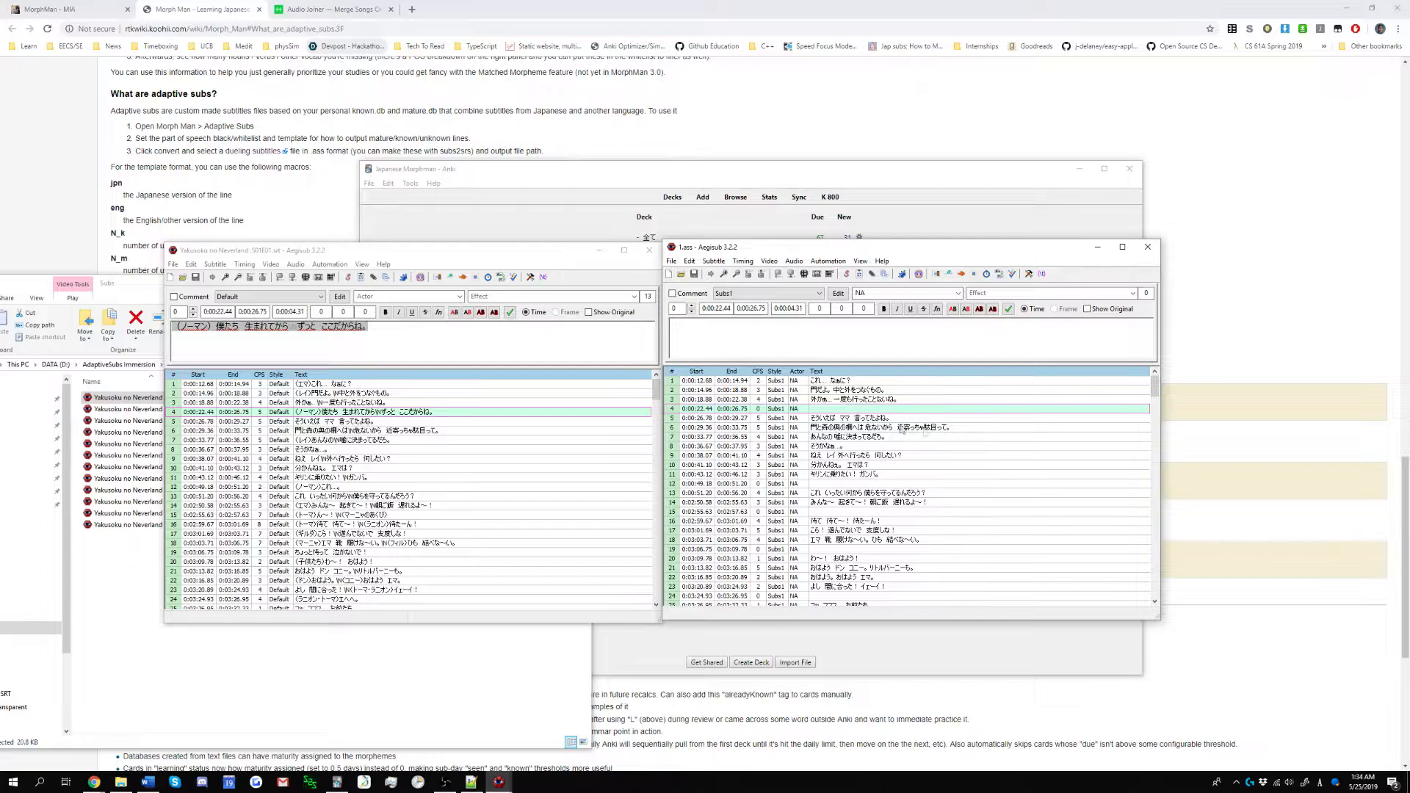
pyautogui.click(649, 250)
pyautogui.moveTo(789, 248); pyautogui.dragTo(742, 231)
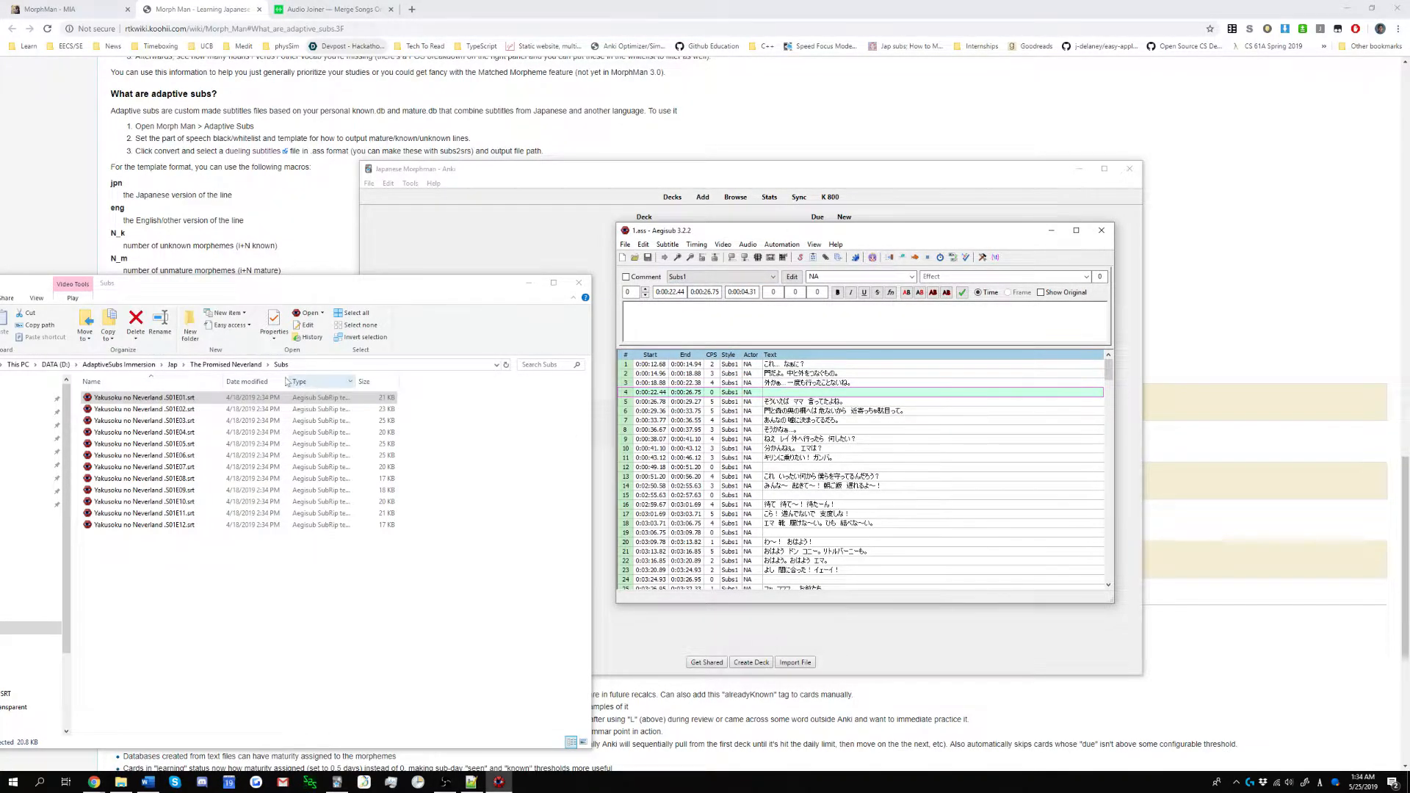
# Move 1.ass from the Duel folder into The Promised Neverland folder.
pyautogui.click(250, 365)
pyautogui.doubleClick(181, 419)
pyautogui.click(112, 397)
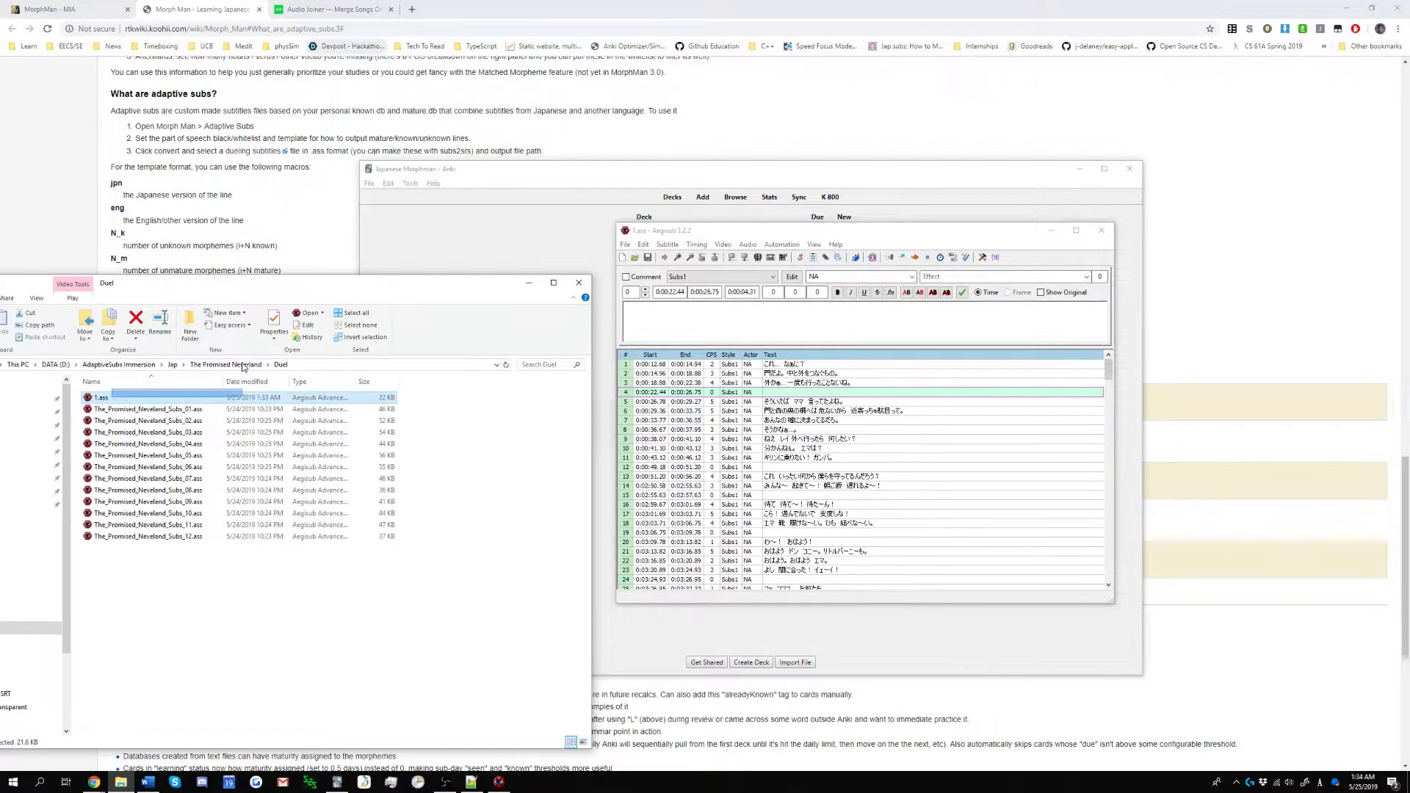
pyautogui.moveTo(200, 397); pyautogui.dragTo(228, 367)
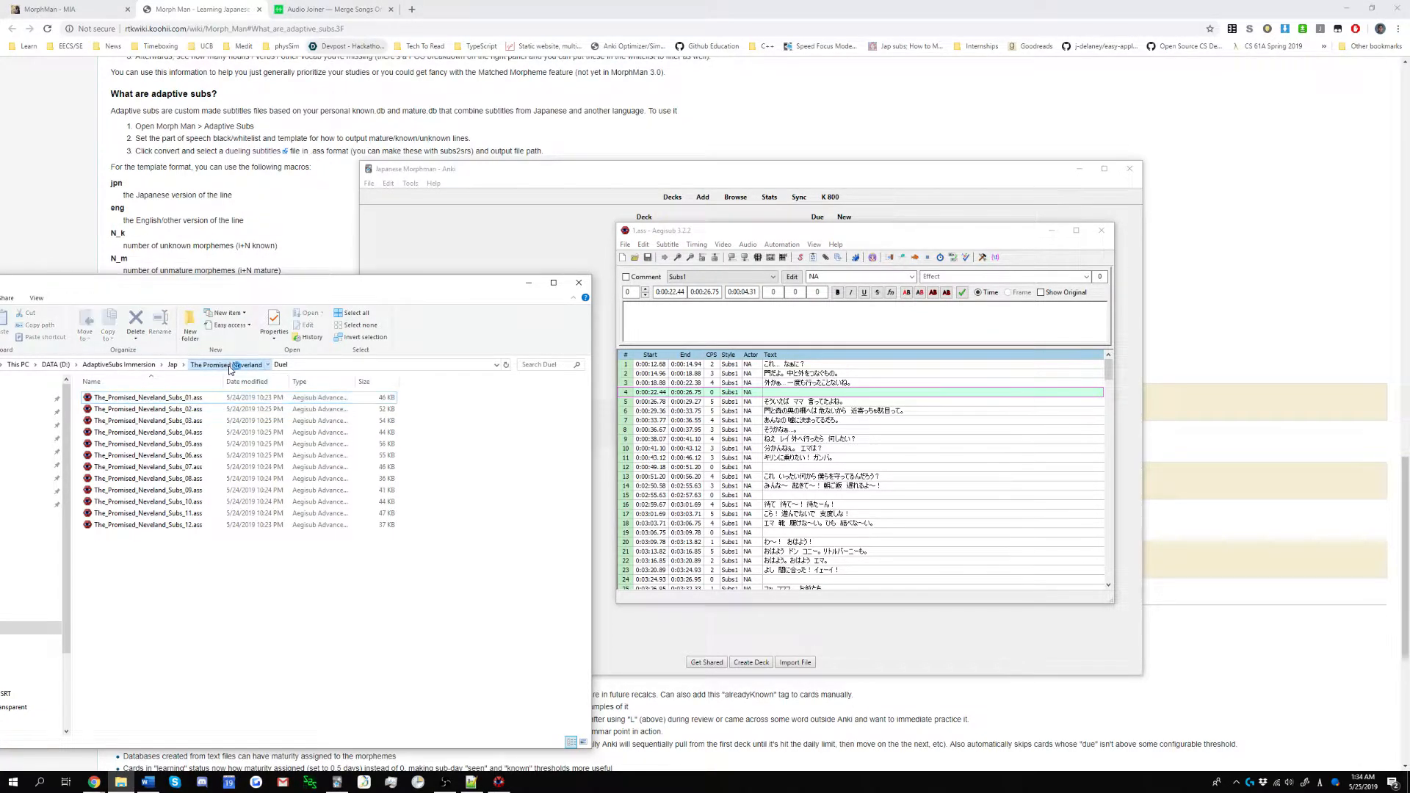
# Play 1.mkv from The Promised Neverland folder in VLC to check the adaptive subtitles, pause it, and close the player.
pyautogui.click(228, 365)
pyautogui.click(400, 407)
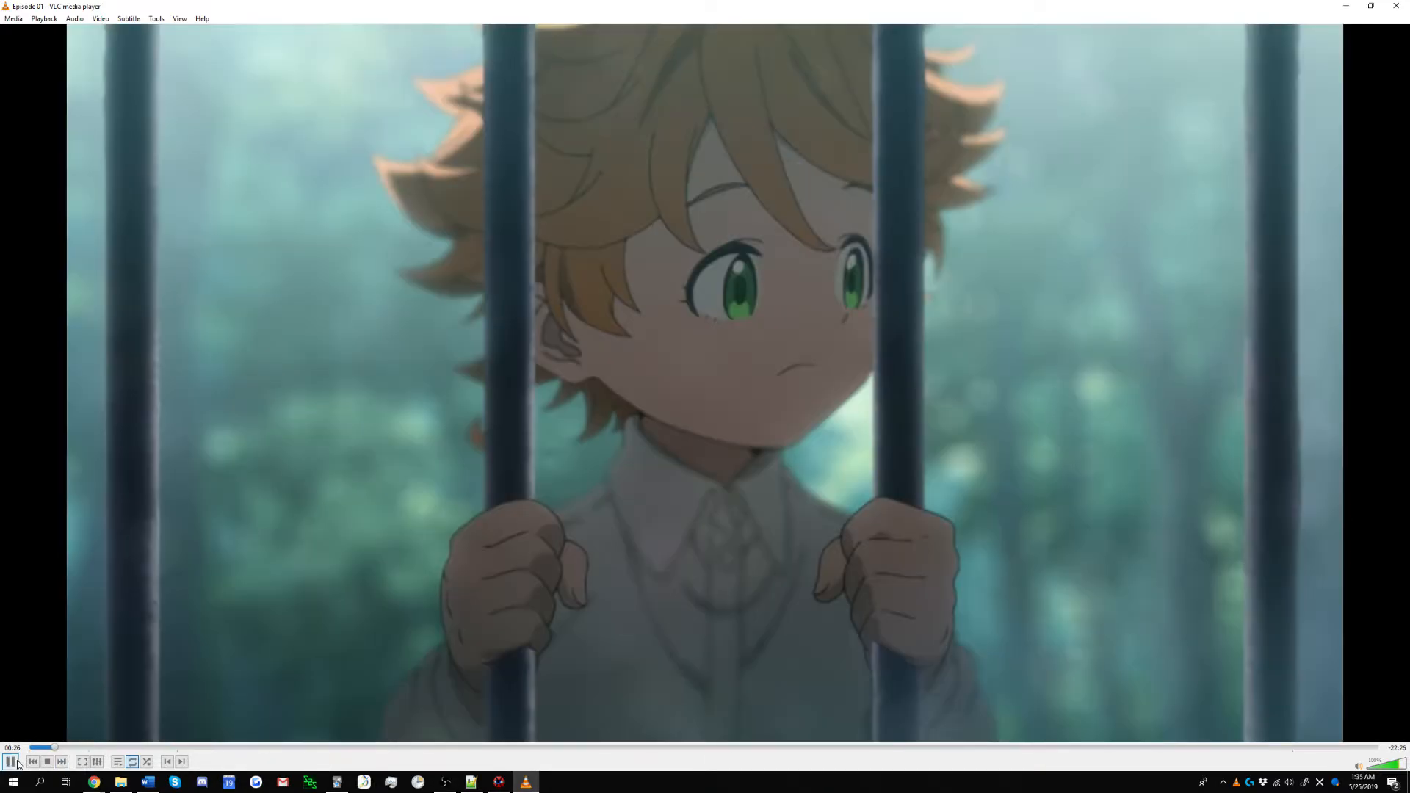
pyautogui.click(11, 762)
pyautogui.click(1397, 6)
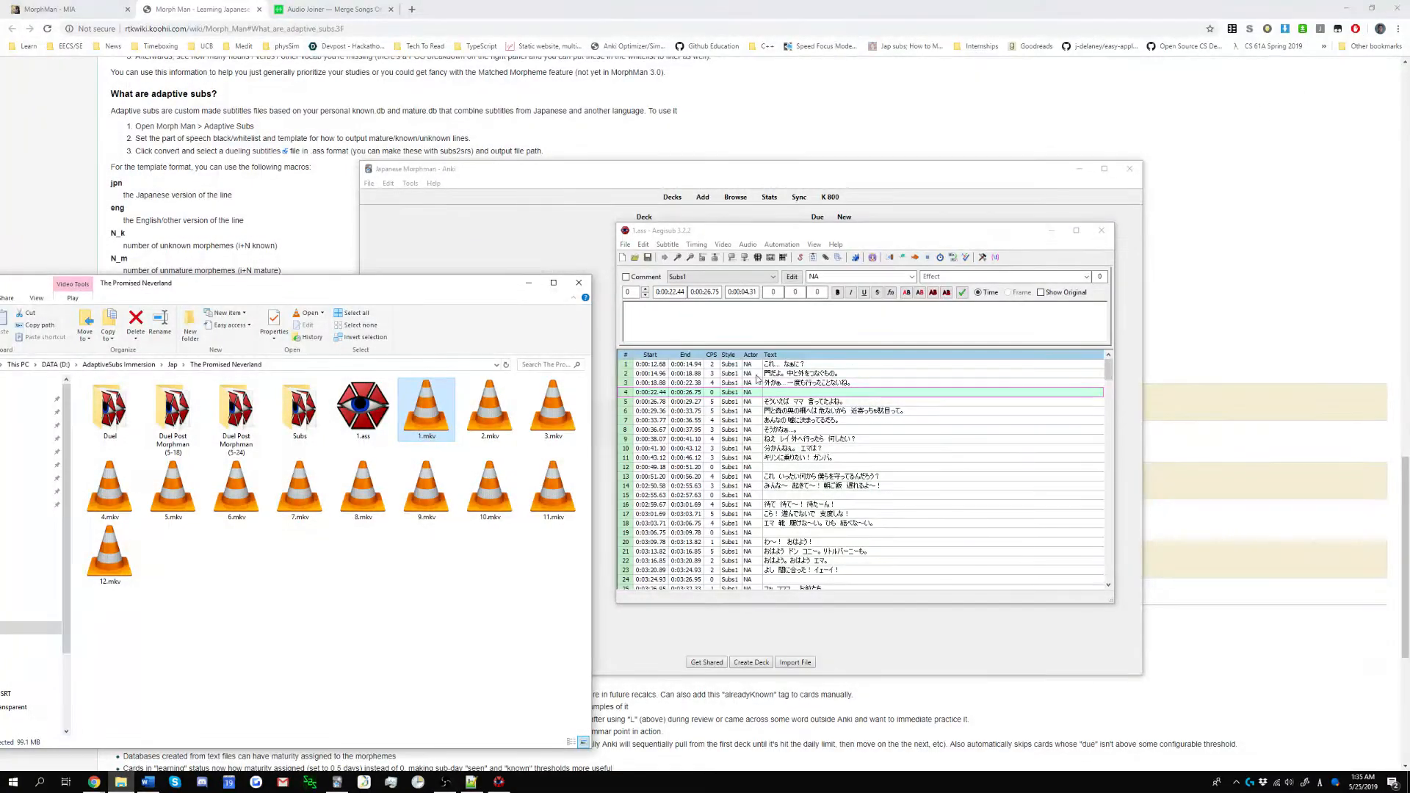
# Examine the blank lines 4, 12 and 15 of 1.ass in Aegisub.
pyautogui.click(783, 395)
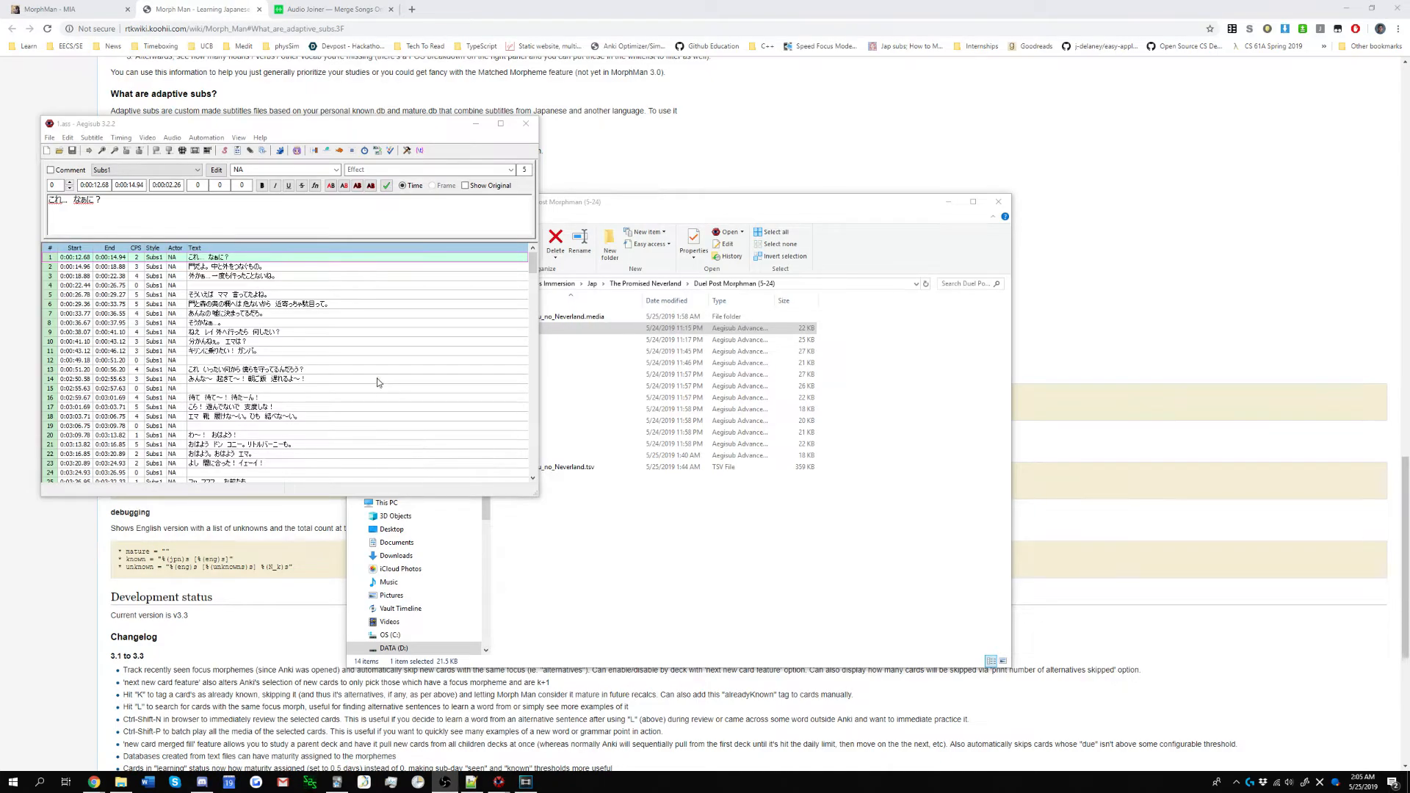
pyautogui.click(213, 285)
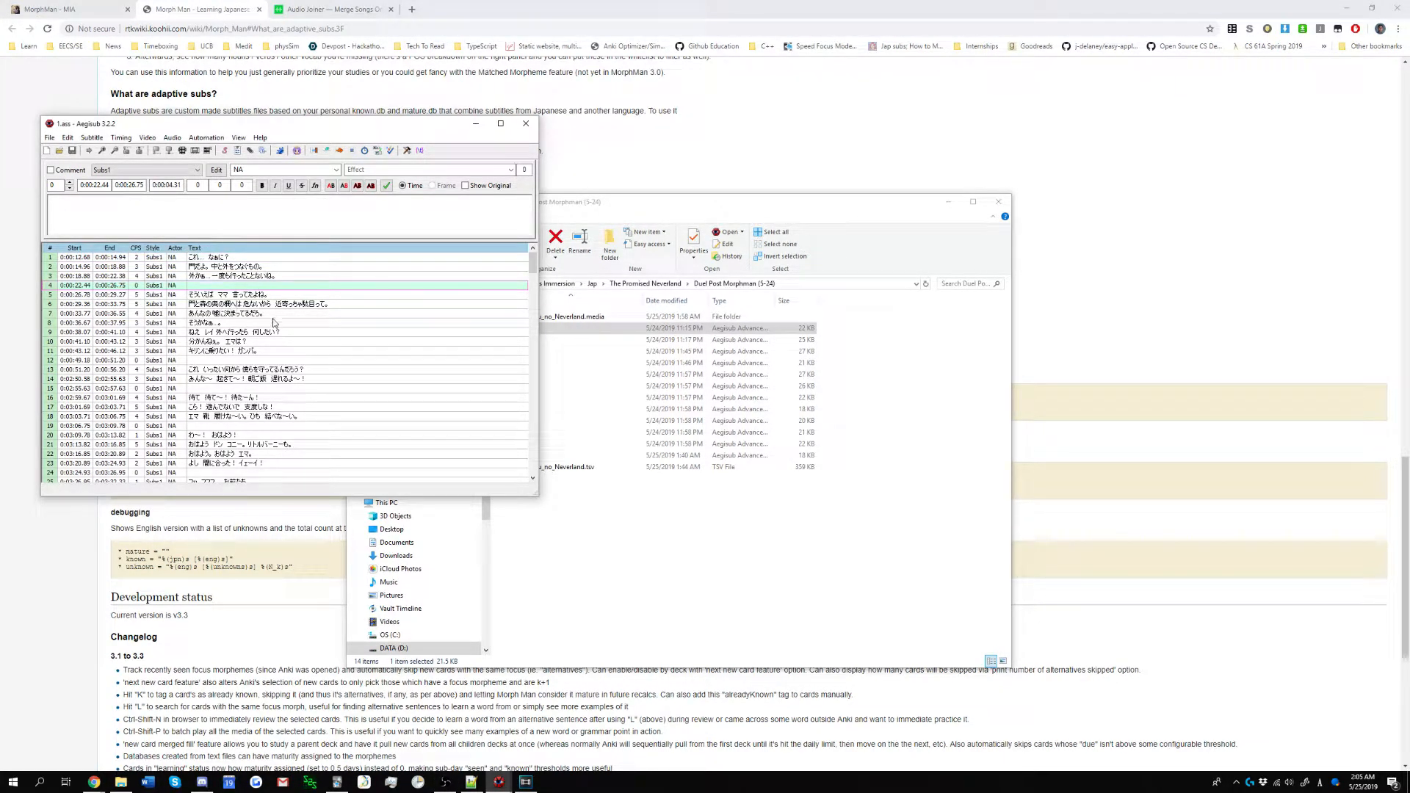
pyautogui.click(233, 313)
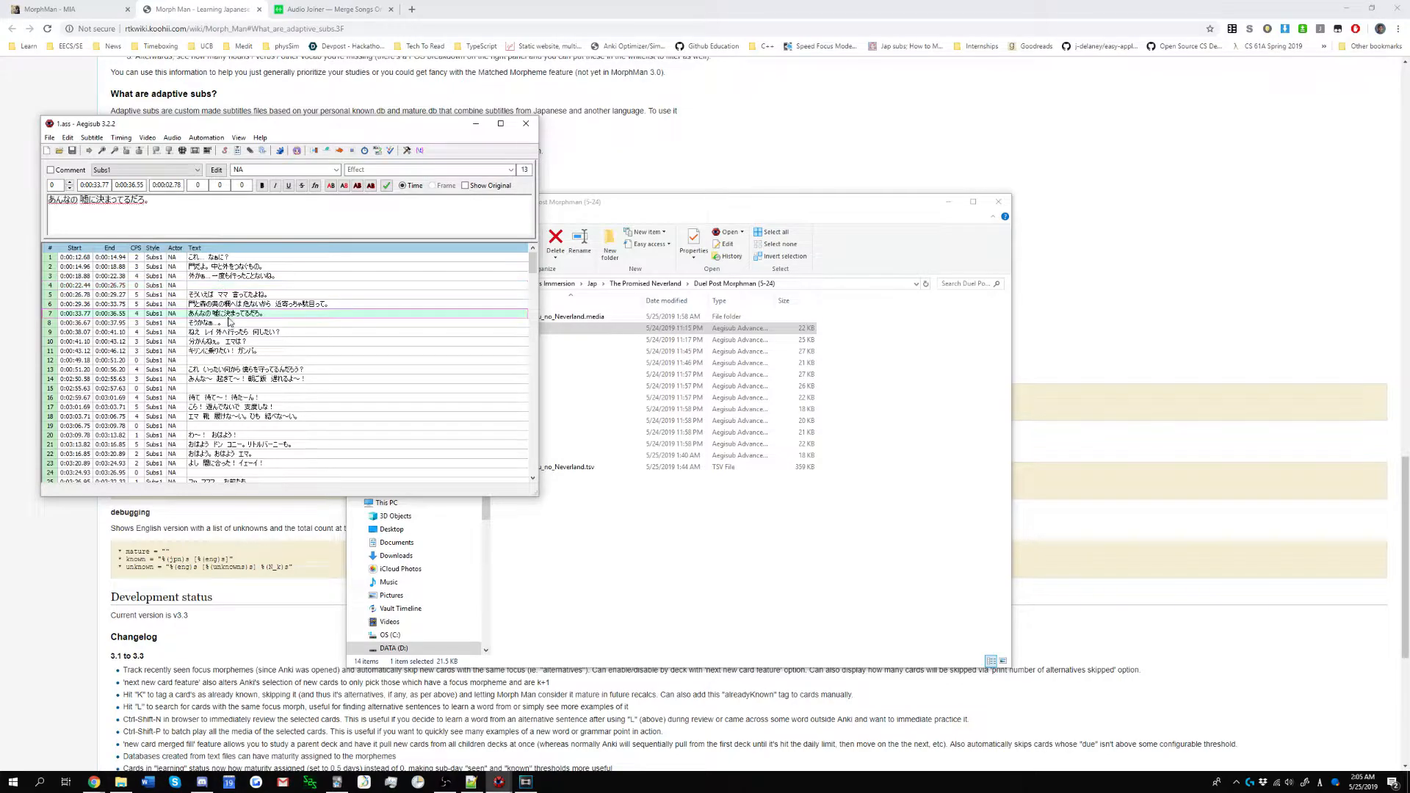
pyautogui.click(214, 361)
pyautogui.click(235, 389)
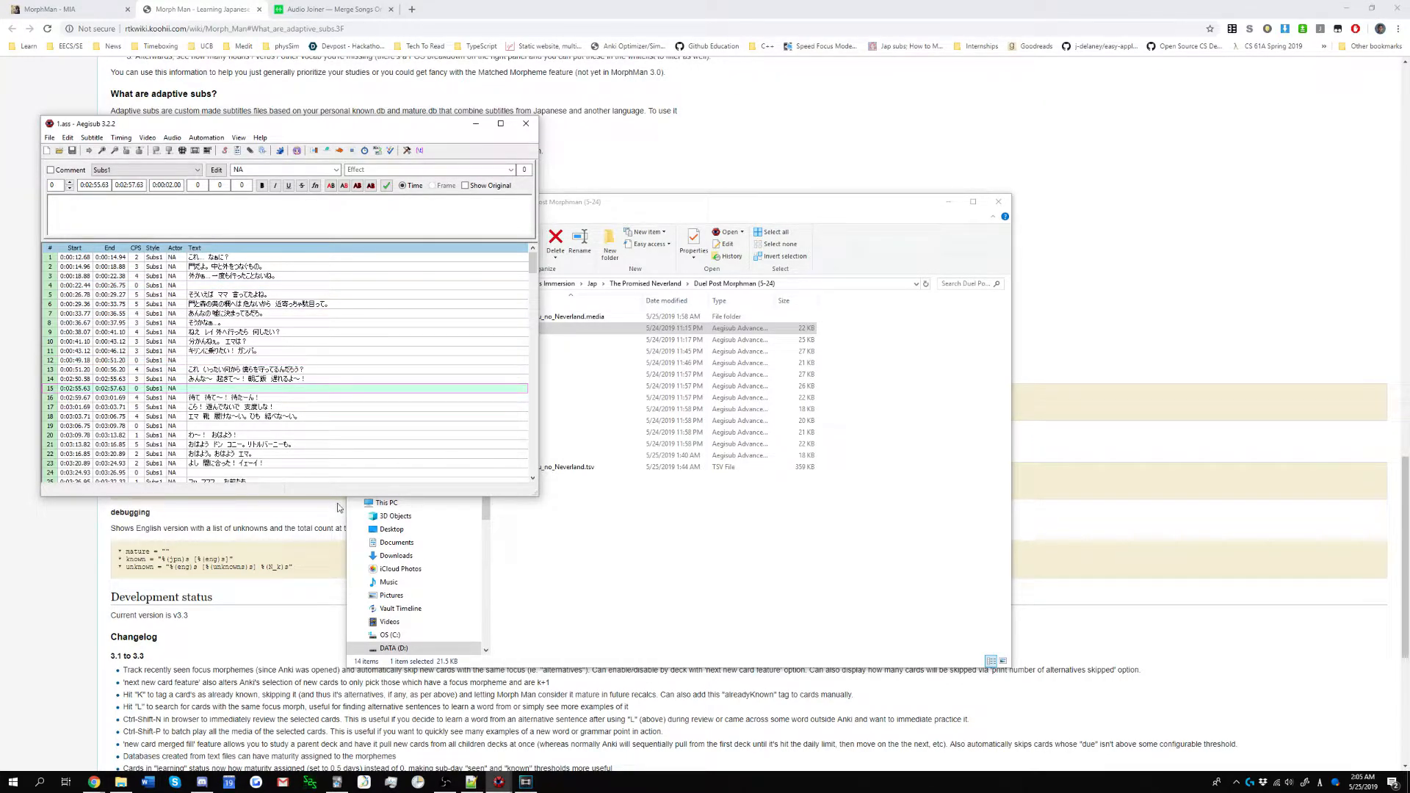
pyautogui.click(206, 286)
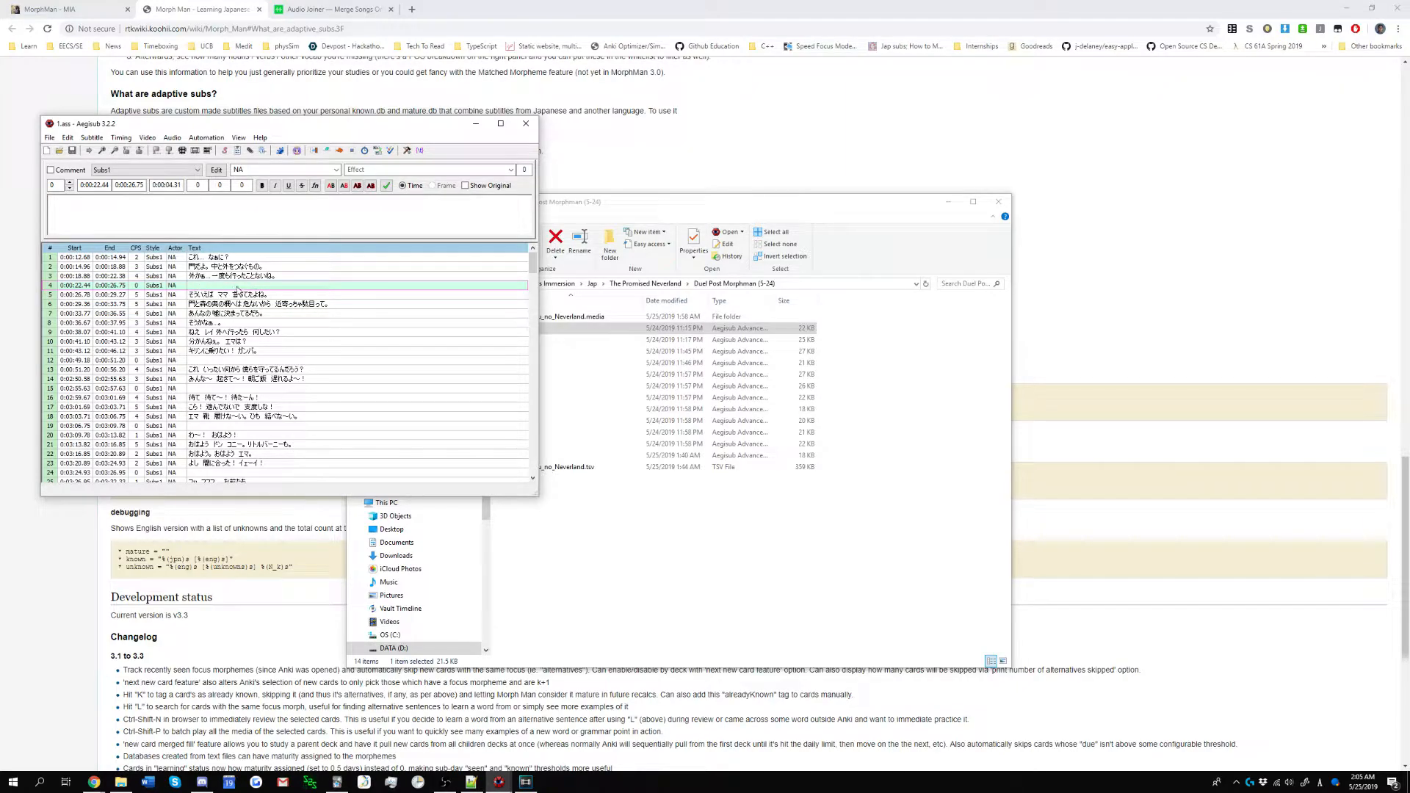
pyautogui.click(223, 360)
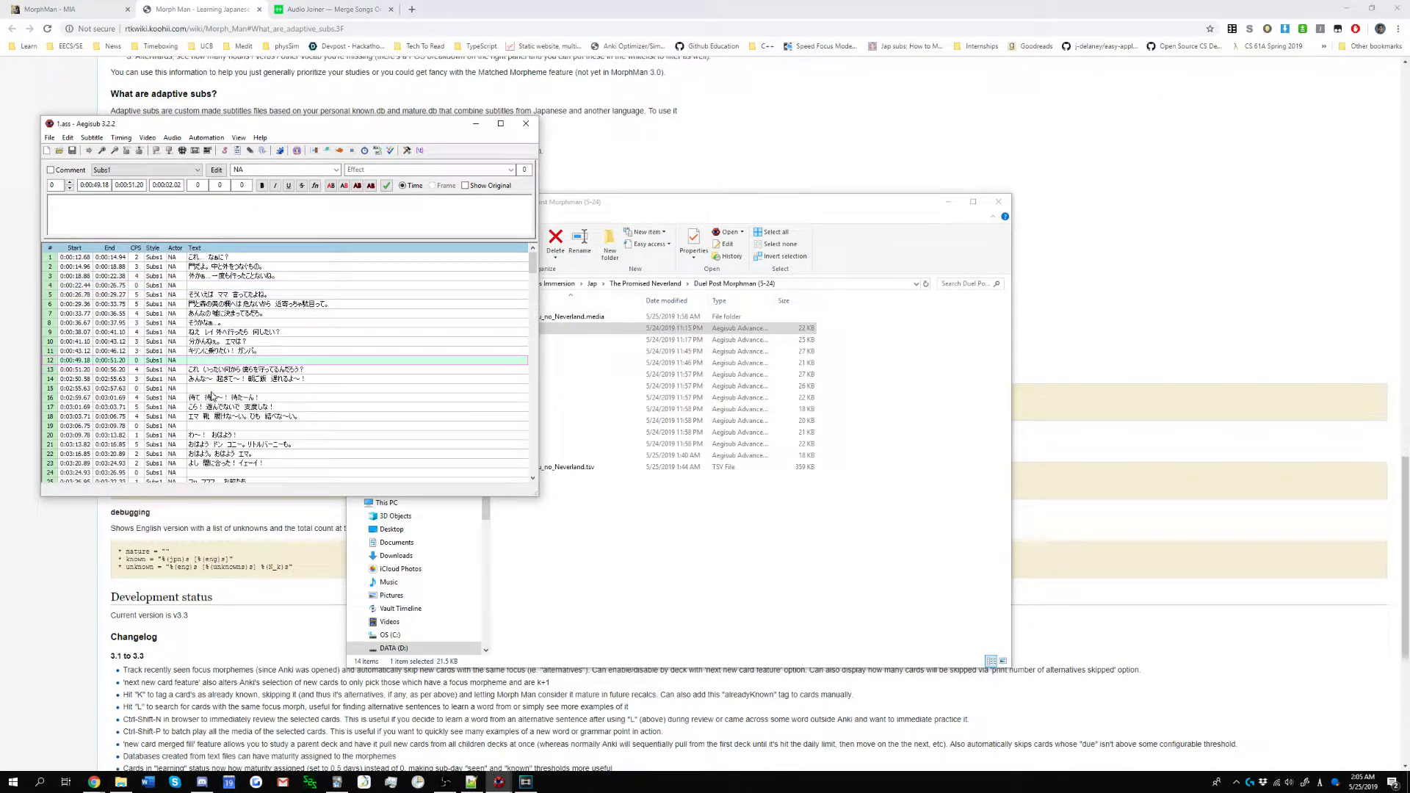
pyautogui.click(213, 392)
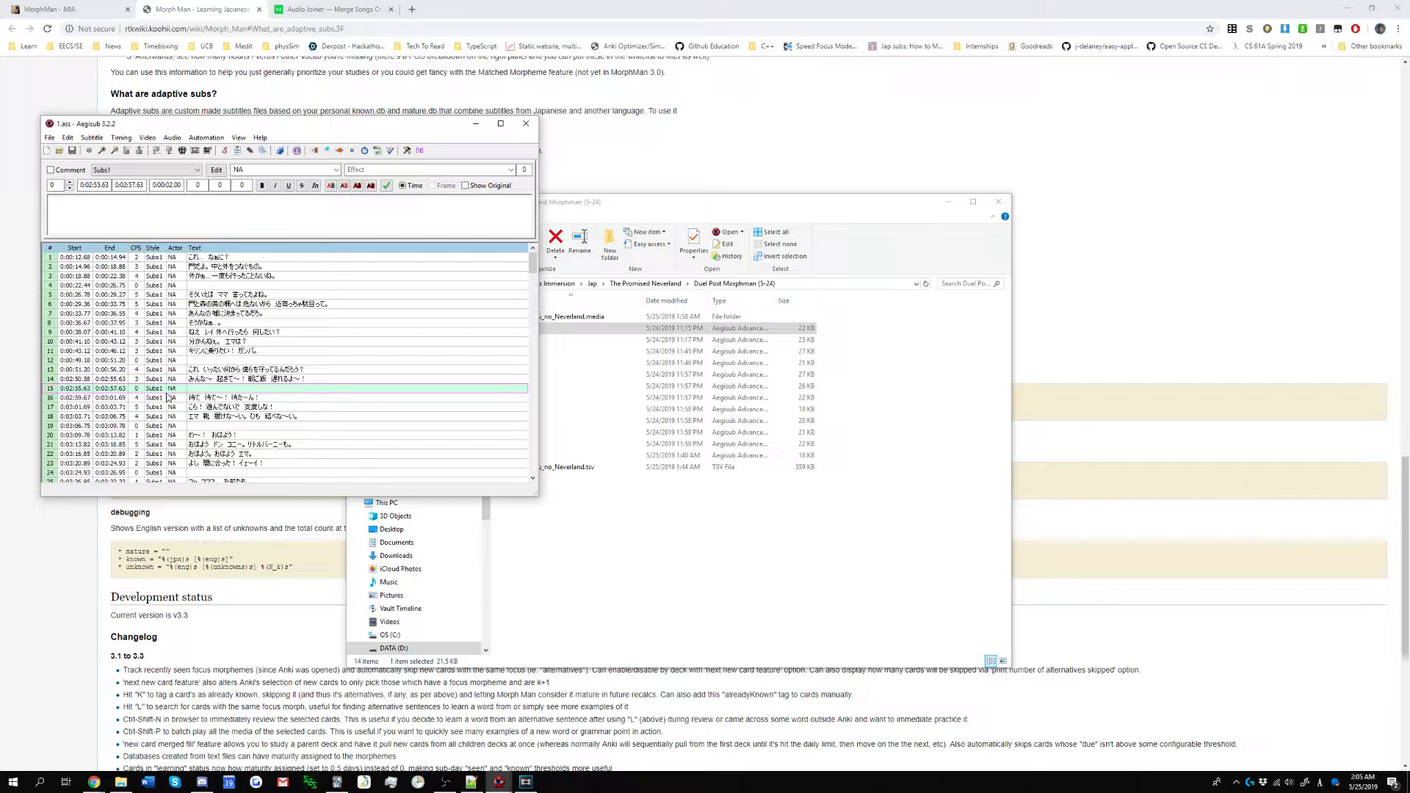
pyautogui.click(202, 361)
pyautogui.click(214, 286)
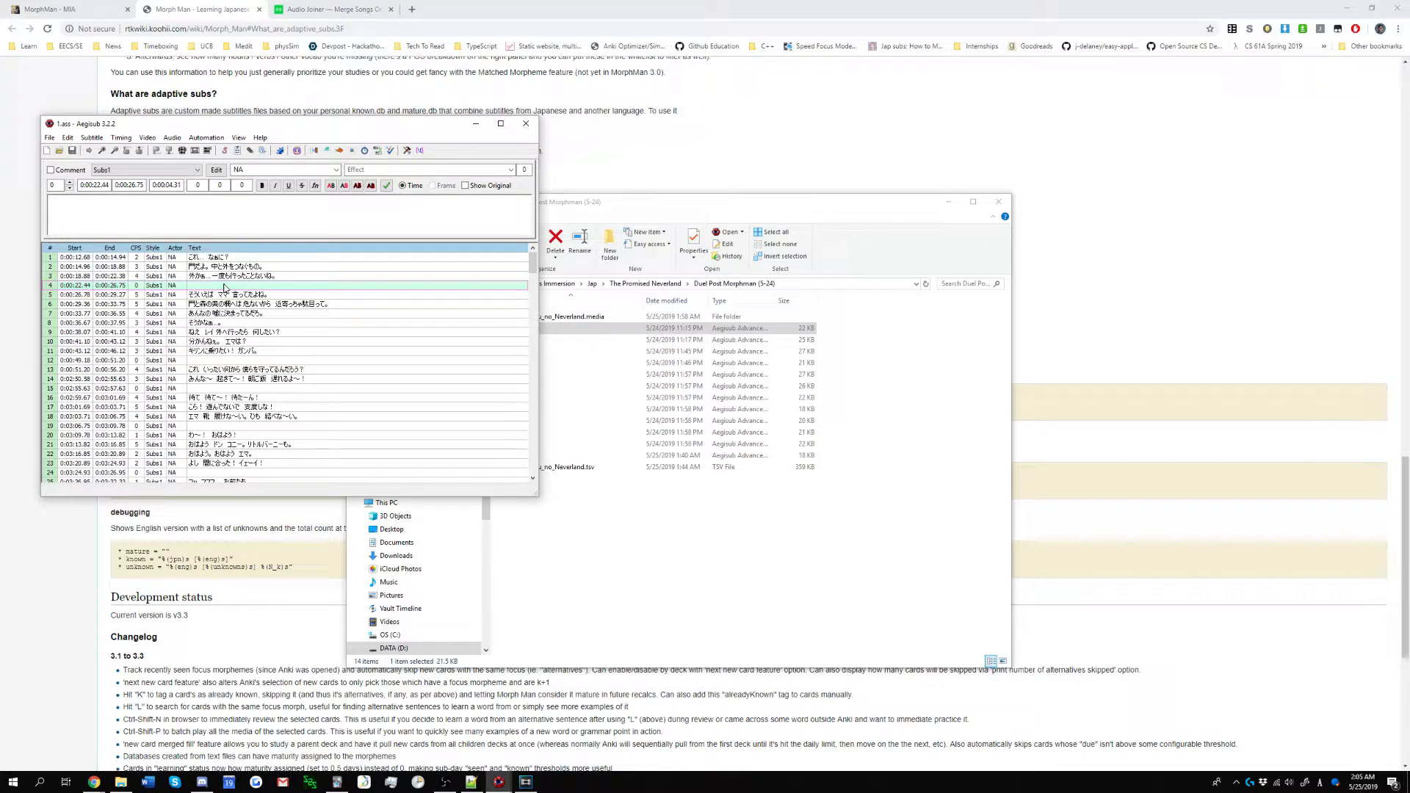
# Bring up subs2srs beside Aegisub and return to the blank line 4 of 1.ass.
pyautogui.click(309, 783)
pyautogui.click(88, 289)
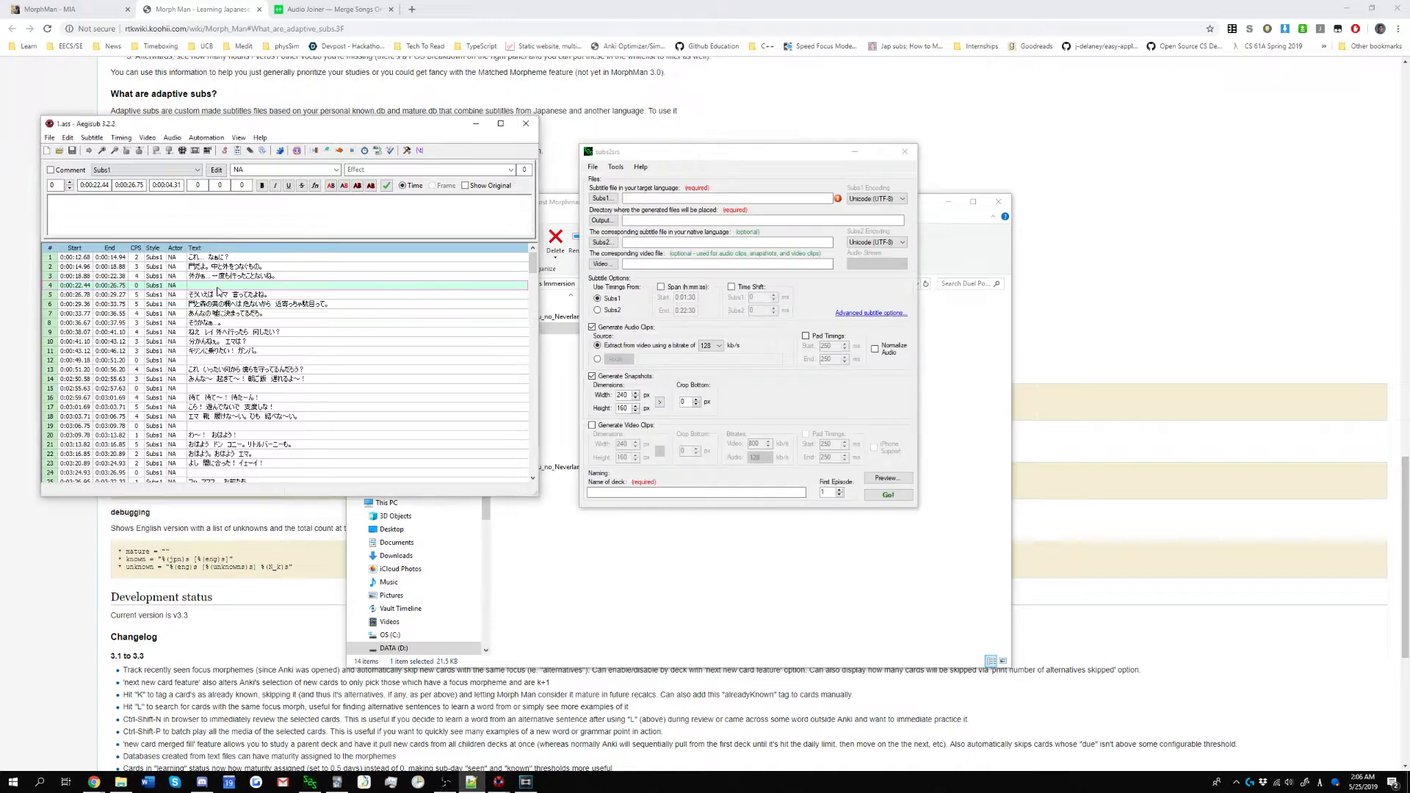
# Select all dialogue lines of 1.ass whose text matches the regular expression ^\s*$.
pyautogui.click(74, 139)
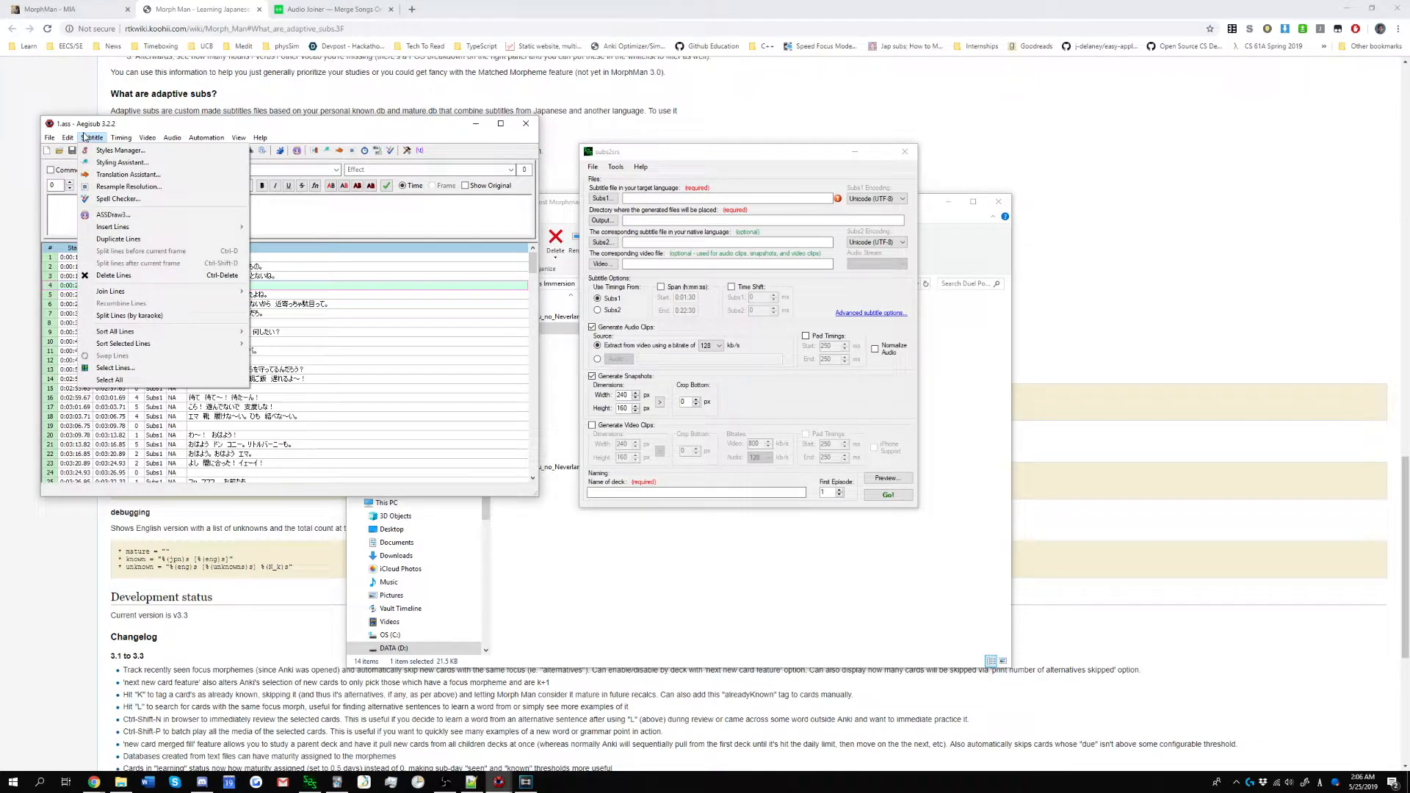
pyautogui.click(125, 368)
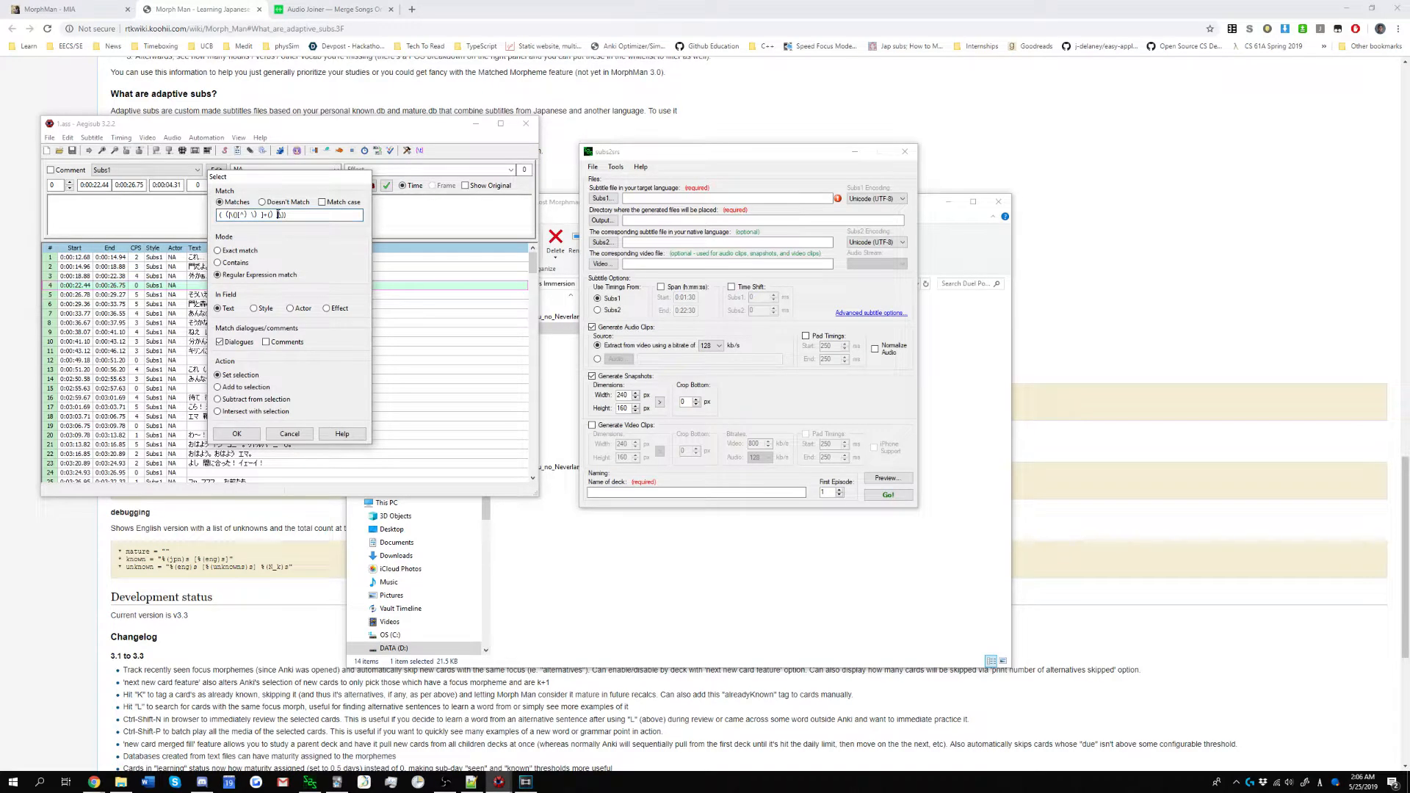
pyautogui.hotkey('ctrl', 'a')
pyautogui.write('^\\s*$')
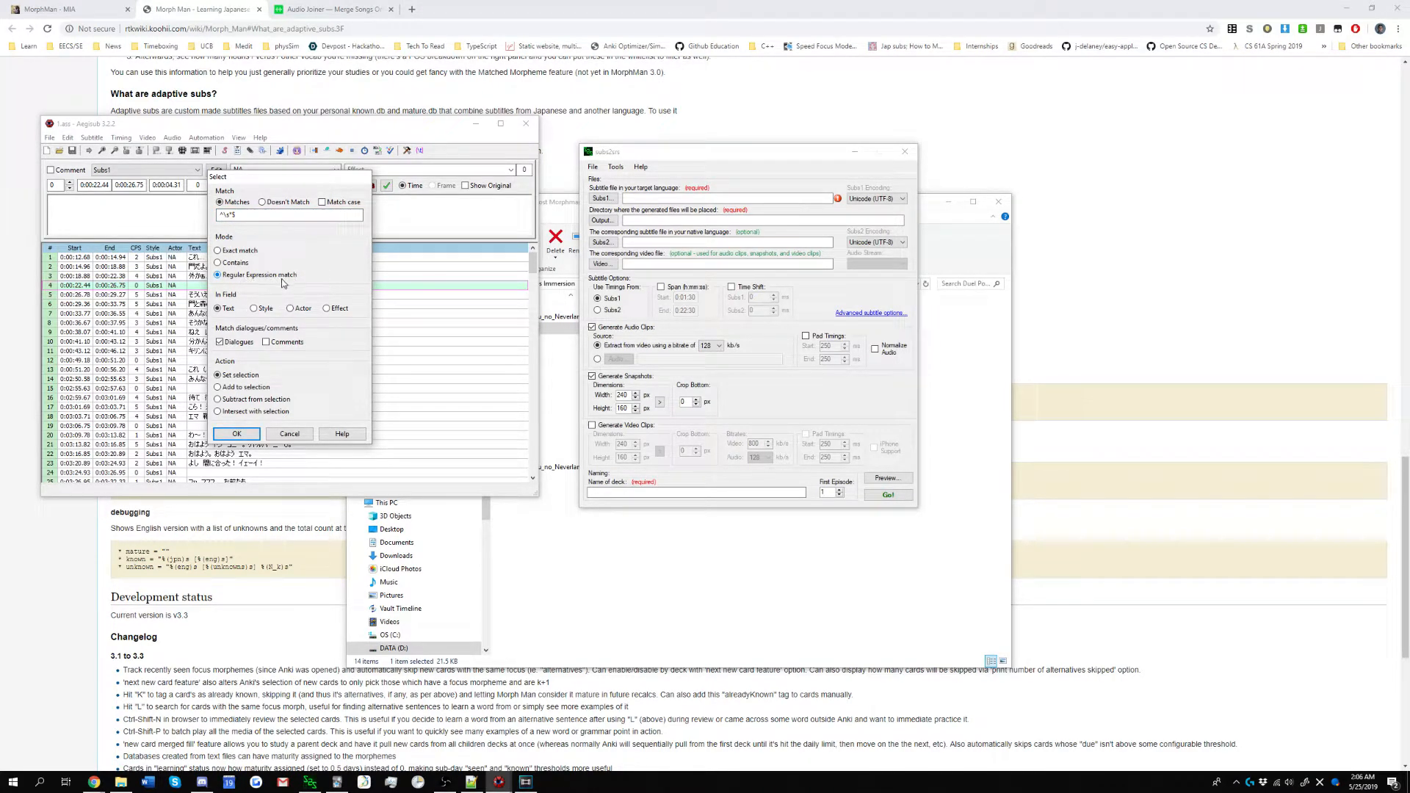
pyautogui.click(237, 434)
# Run the blank-line selection in 1.ass, check the matched lines, and delete all of them.
pyautogui.scroll(-7, 221, 356)
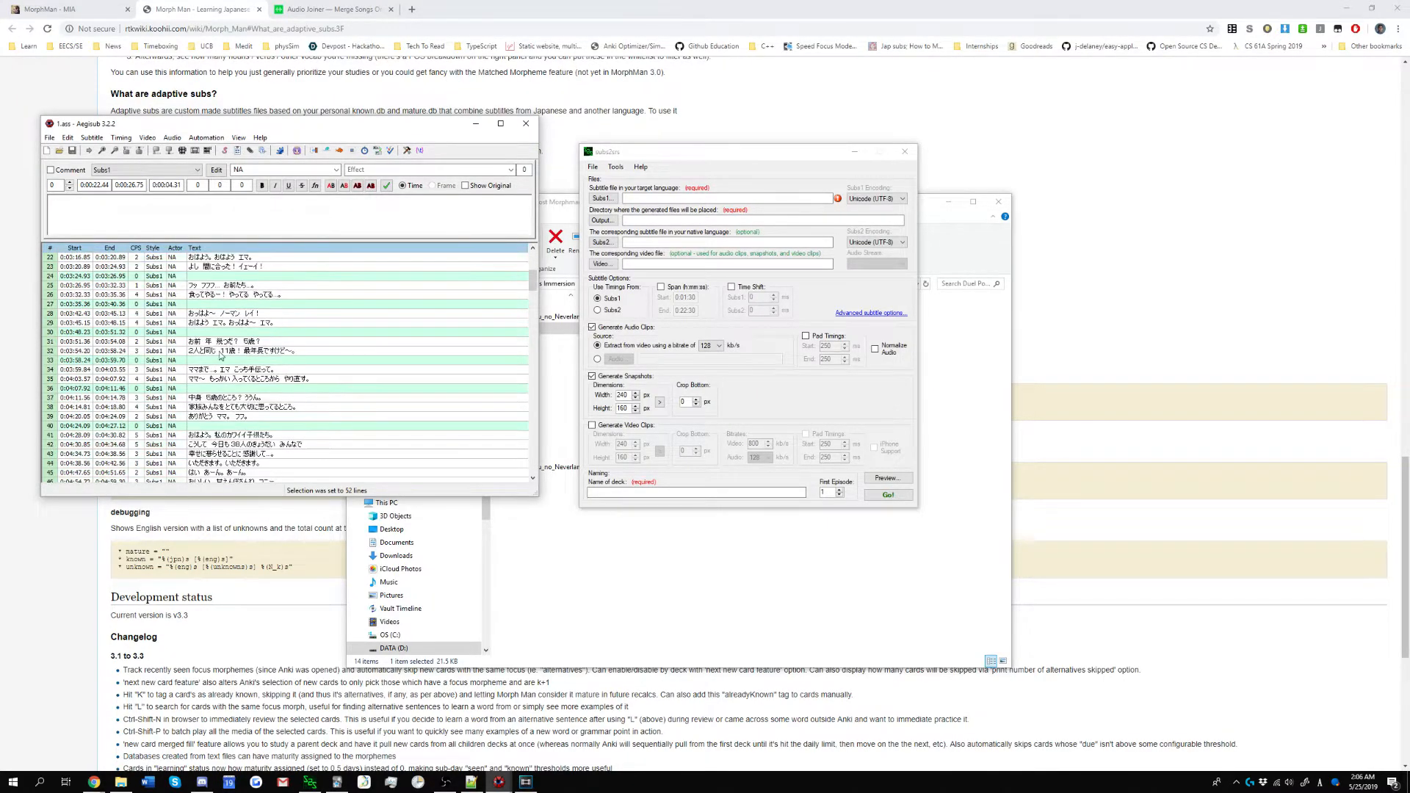
pyautogui.scroll(-5, 221, 356)
pyautogui.scroll(-6, 184, 401)
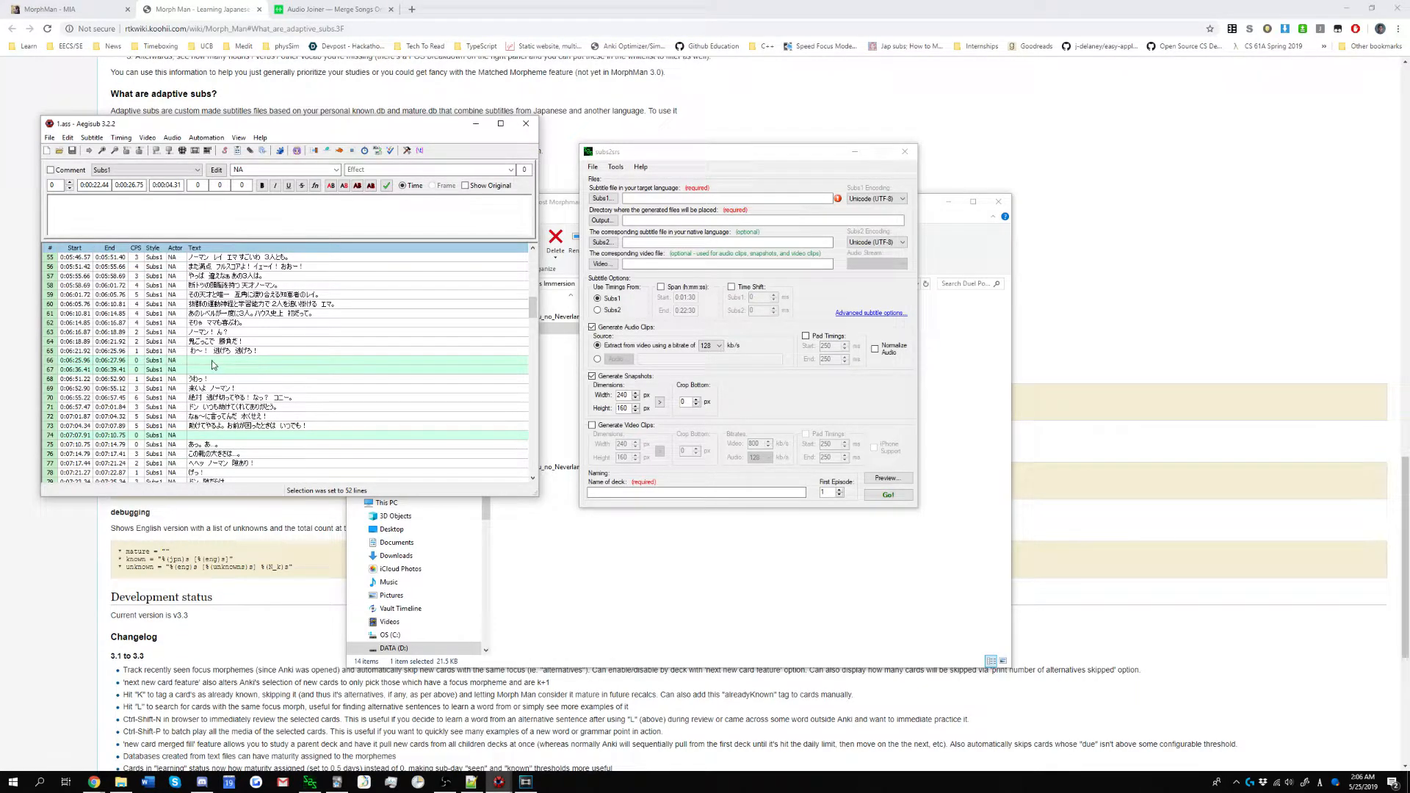
pyautogui.rightClick(212, 364)
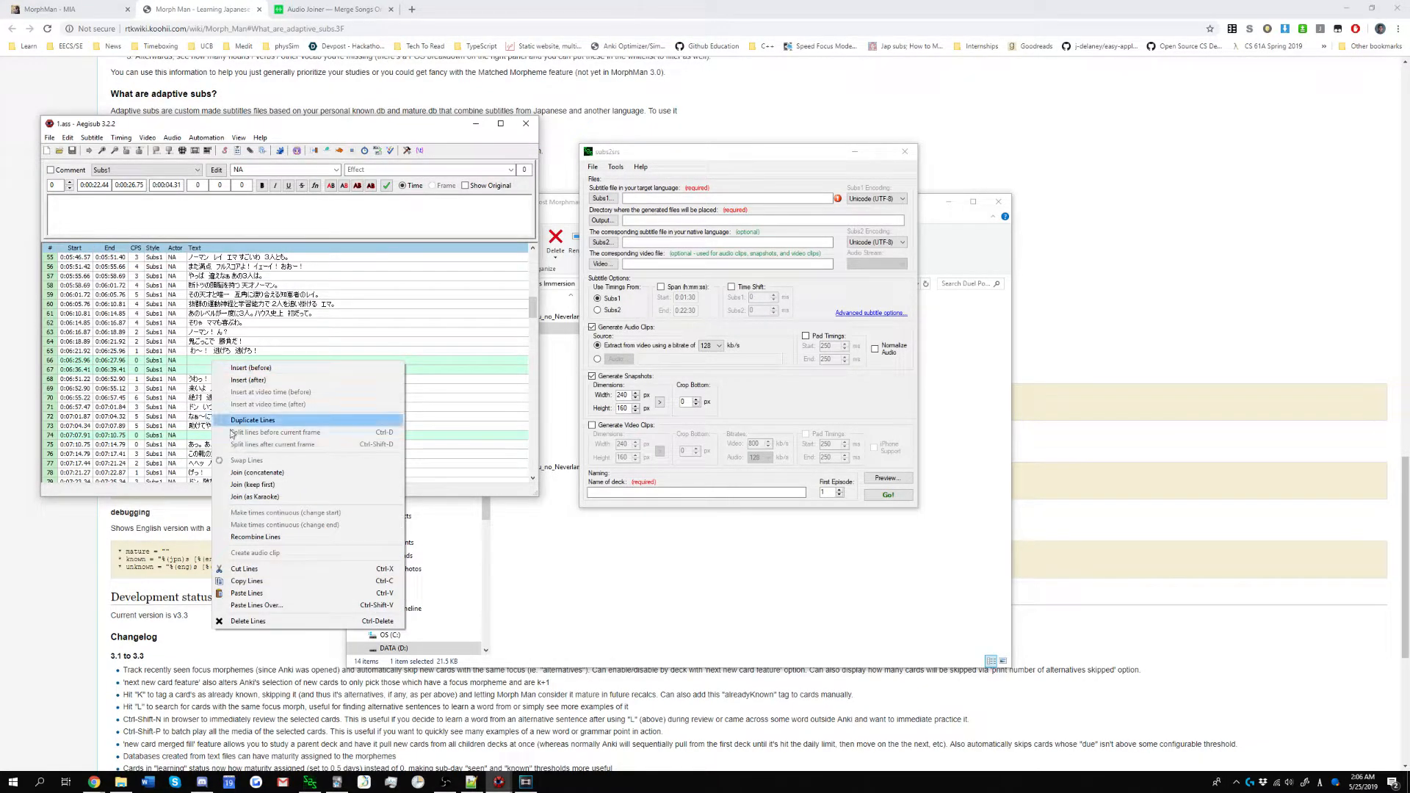
pyautogui.click(248, 621)
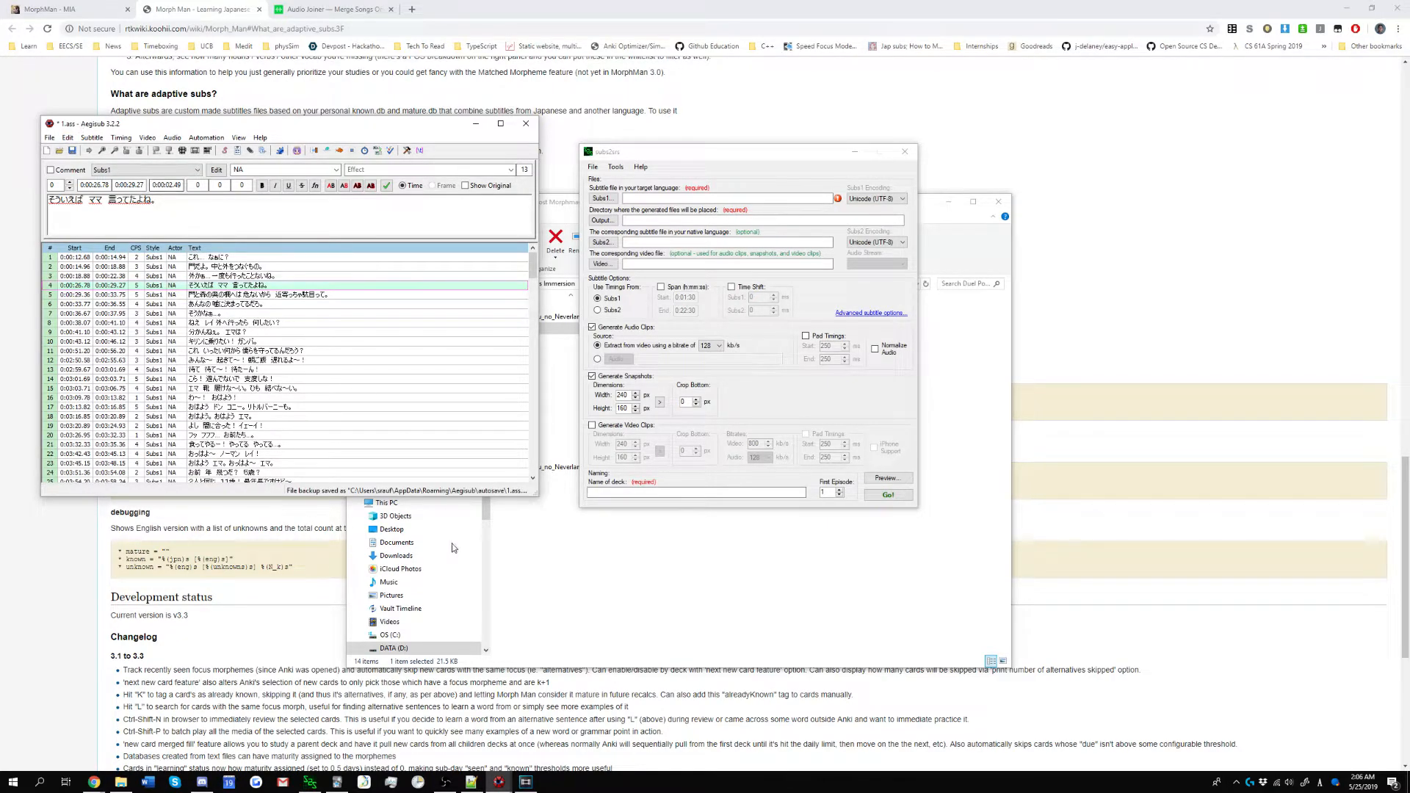
# Open 2.ass from the Duel Post Morphman (5-24) folder, select the lines matching the regular expression ^\s*$, and delete them.
pyautogui.click(534, 578)
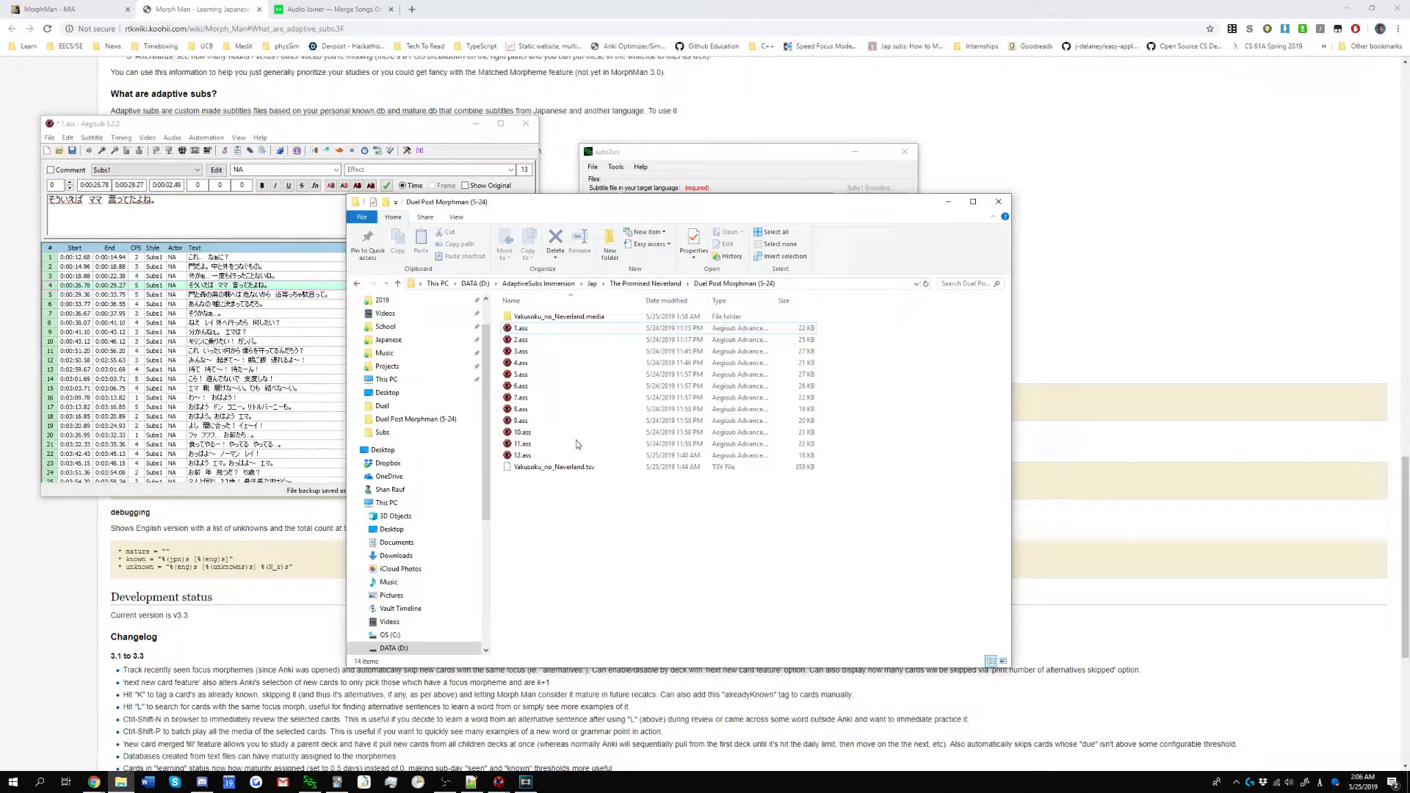
pyautogui.click(549, 340)
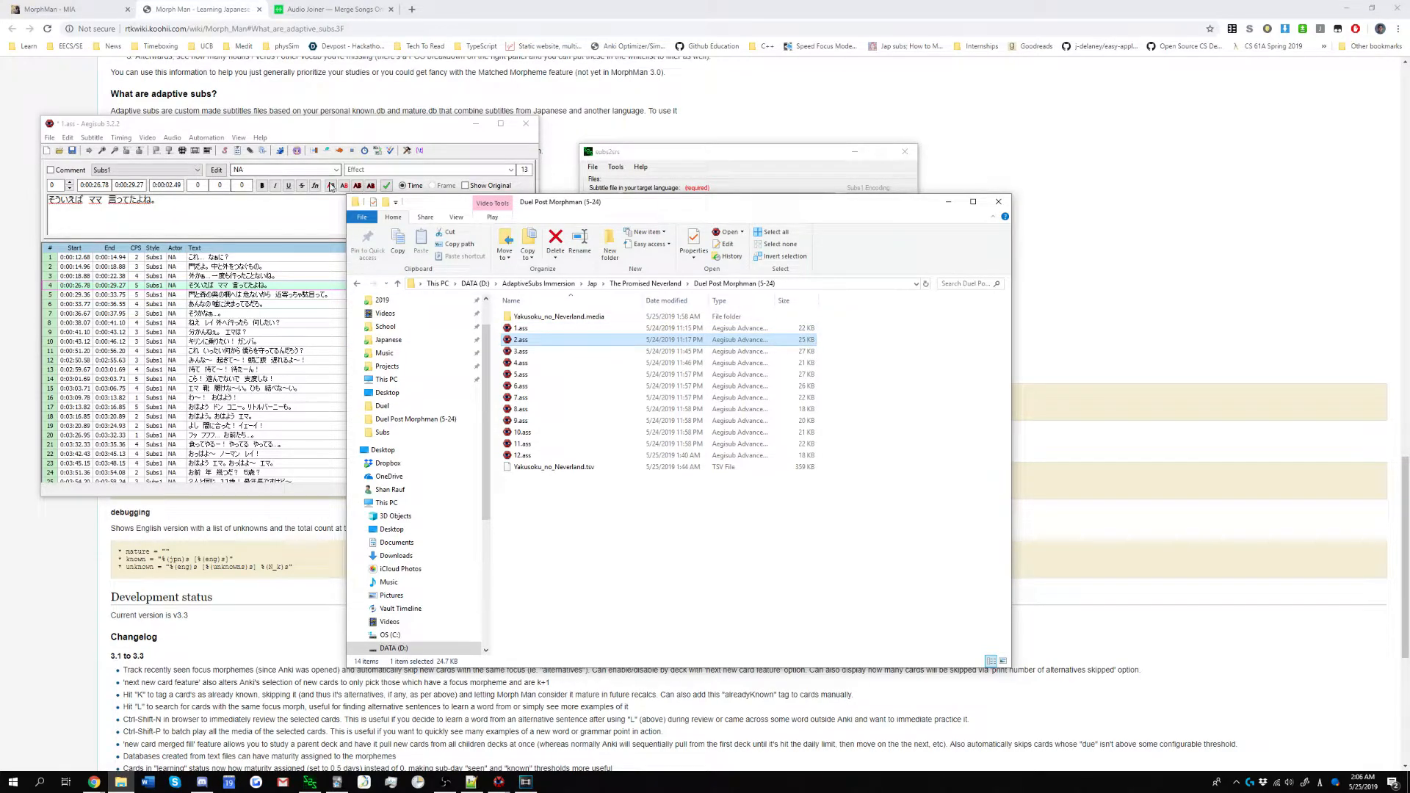
pyautogui.click(227, 194)
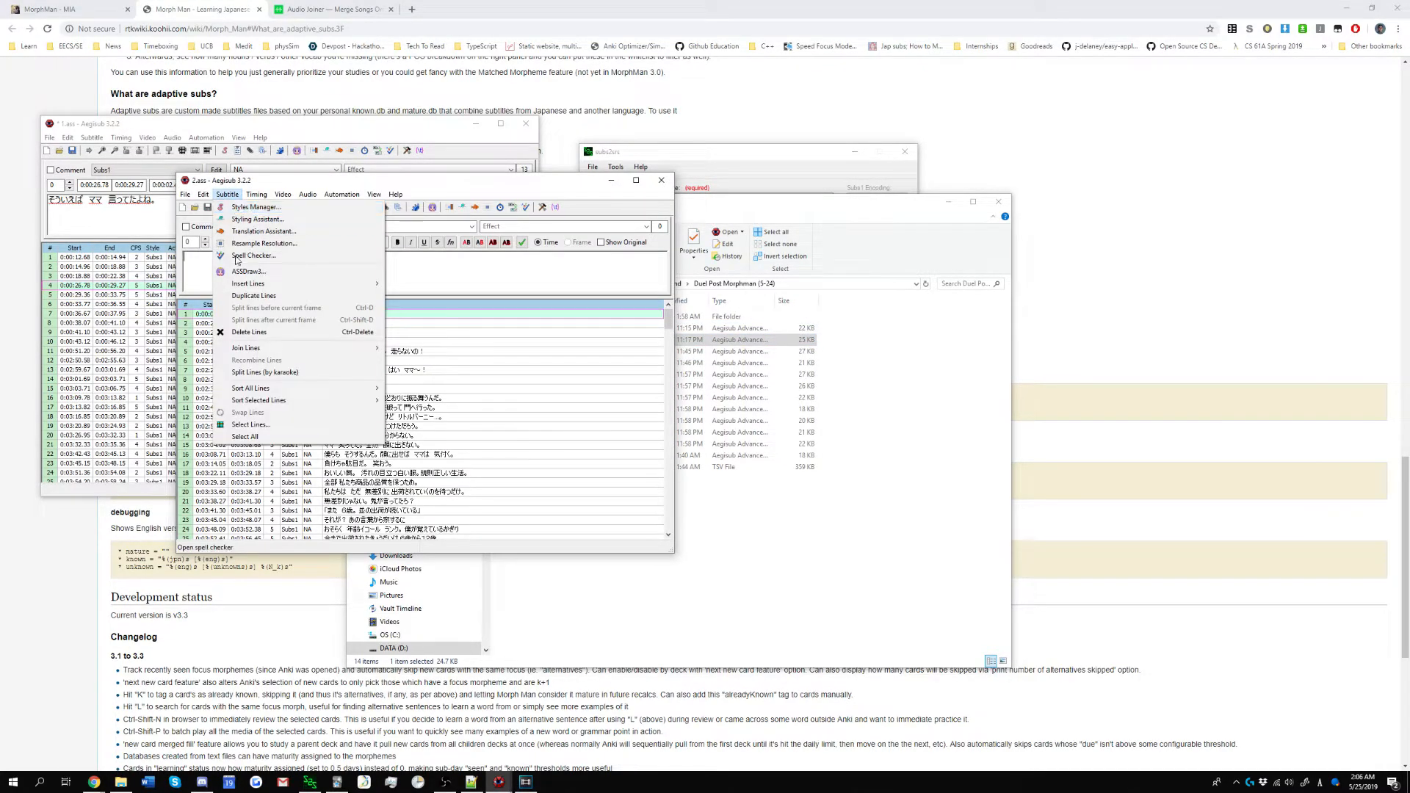
pyautogui.click(251, 424)
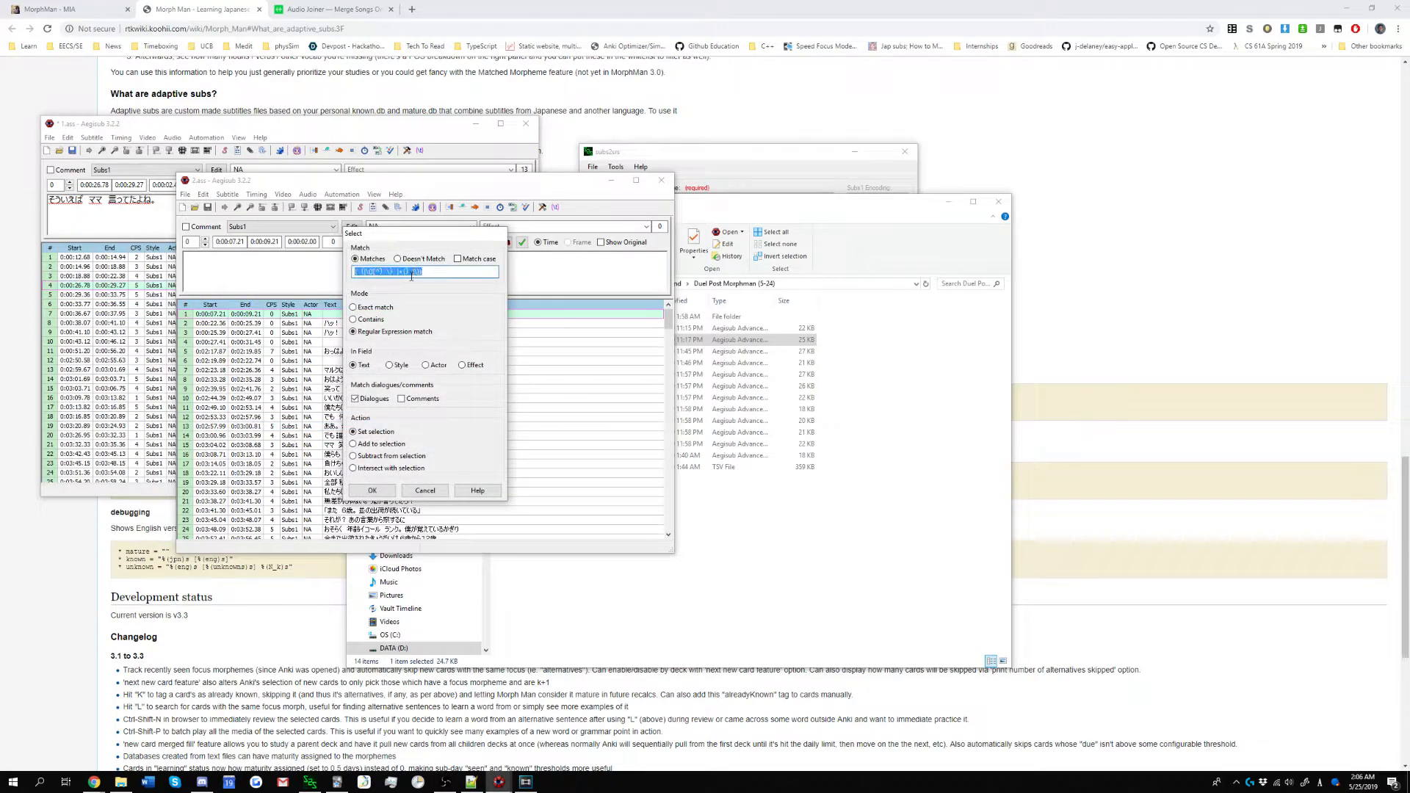
pyautogui.write('^\\s*$')
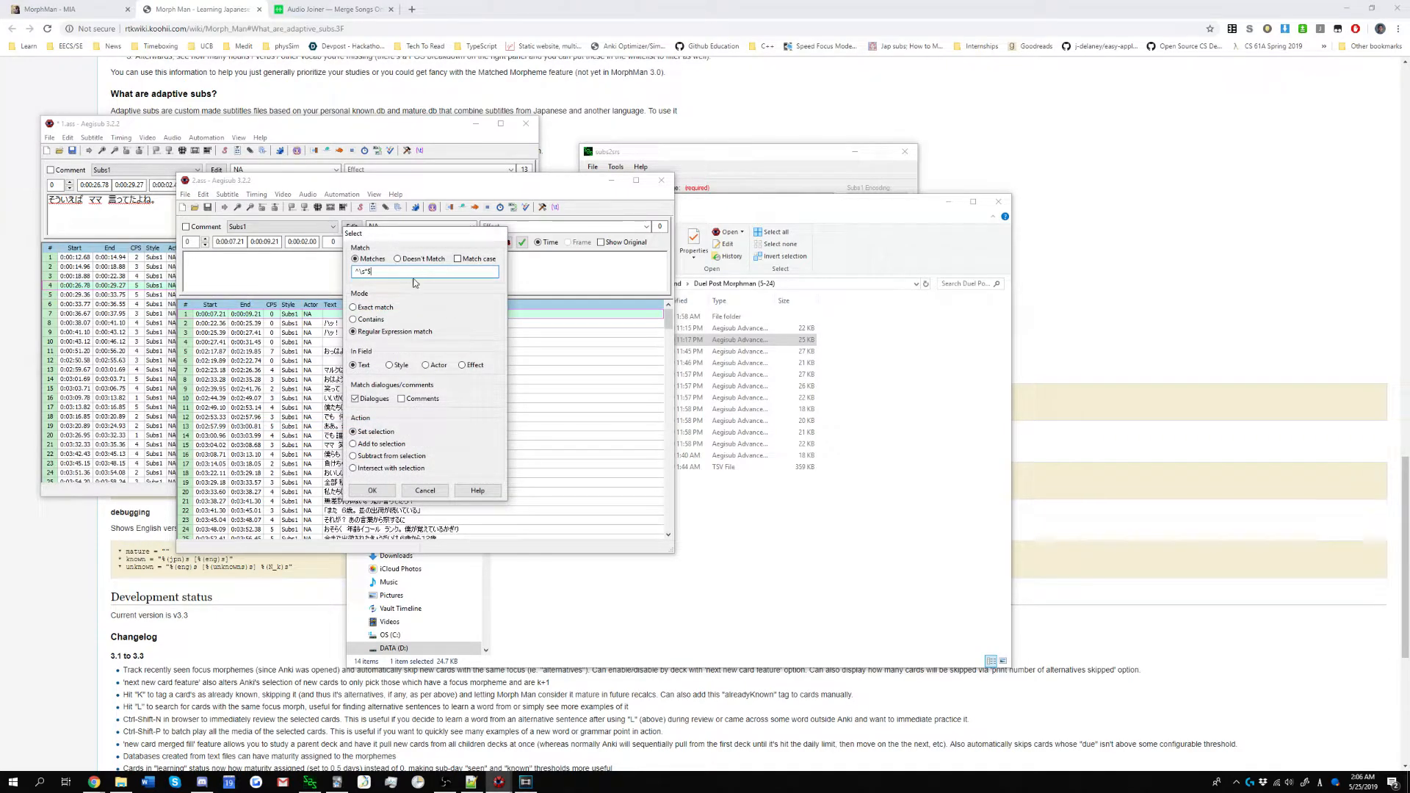
pyautogui.click(370, 491)
pyautogui.hotkey('ctrl', 'Delete')
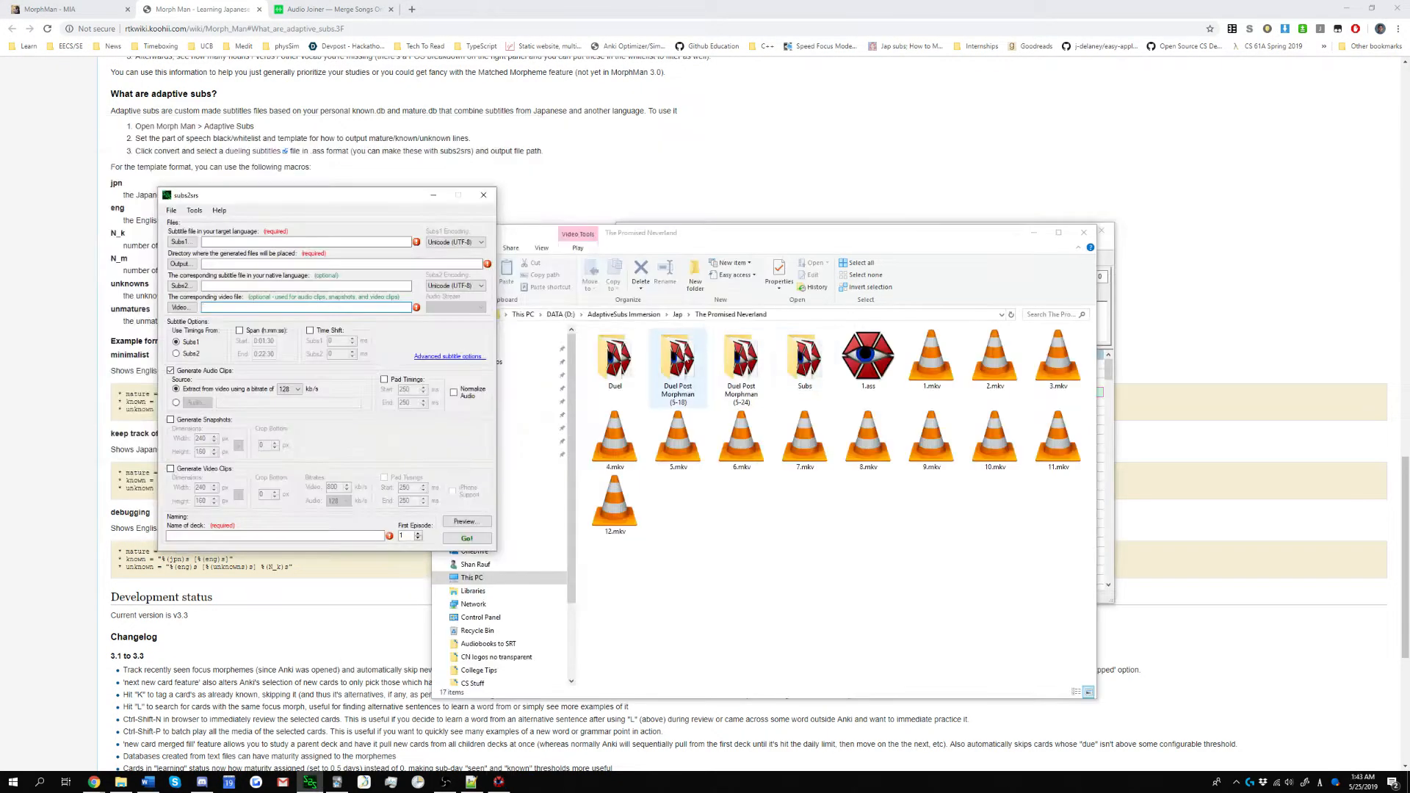
# In subs2srs, set the target-language subtitles to *.ass in the Duel Post Morphman (5-24) folder and use that folder for output.
pyautogui.doubleClick(742, 360)
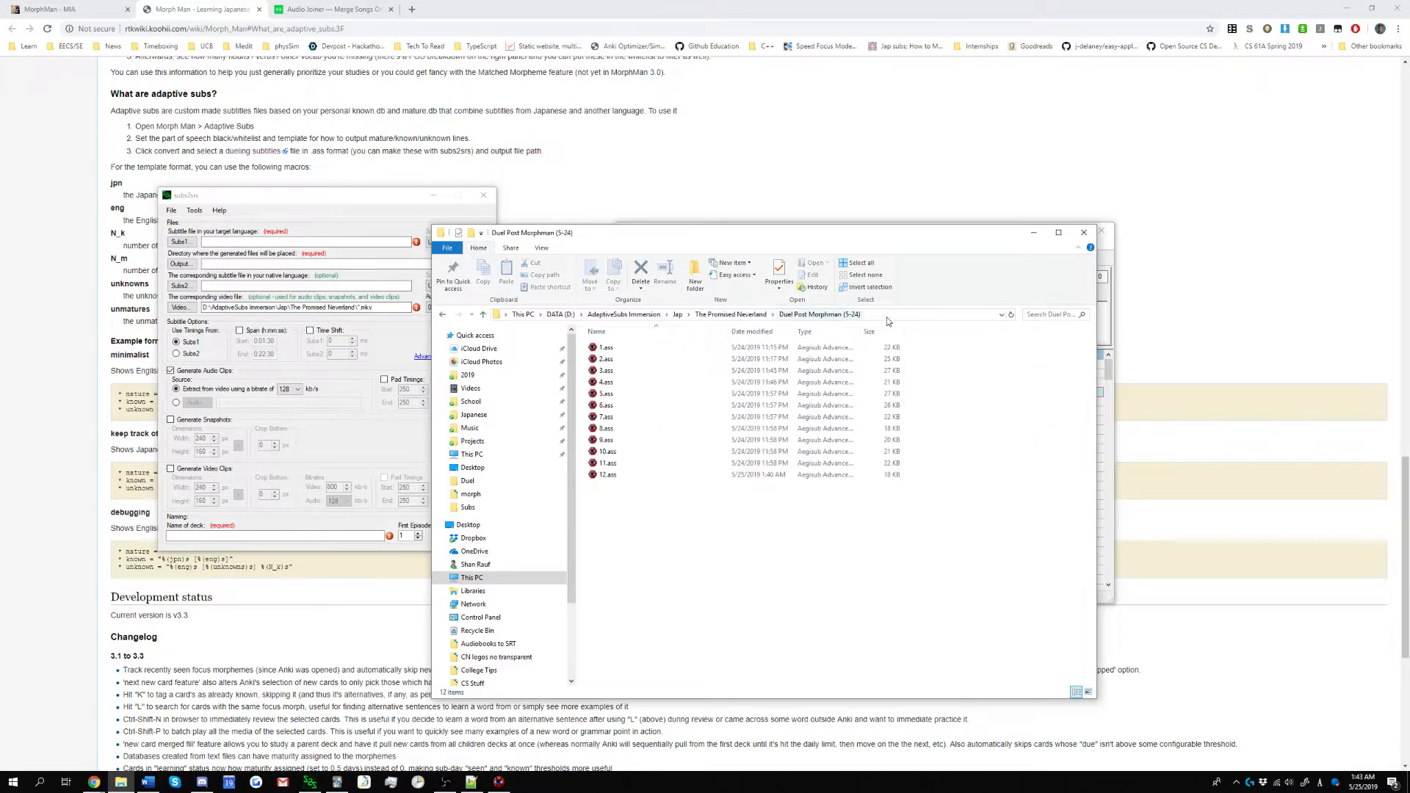
pyautogui.click(653, 315)
pyautogui.hotkey('ctrl', 'c')
pyautogui.click(338, 241)
pyautogui.hotkey('ctrl', 'v')
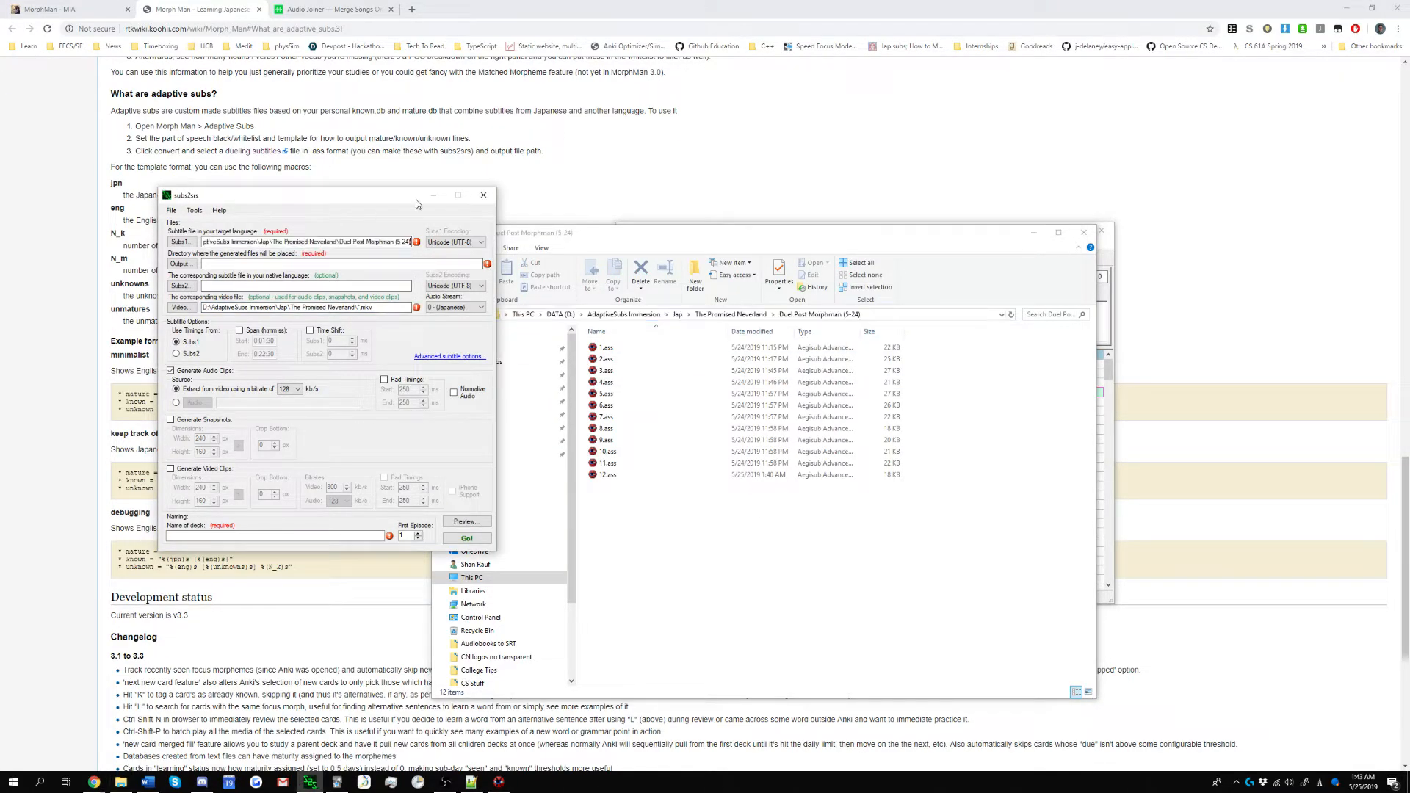
pyautogui.write('\\*.ass')
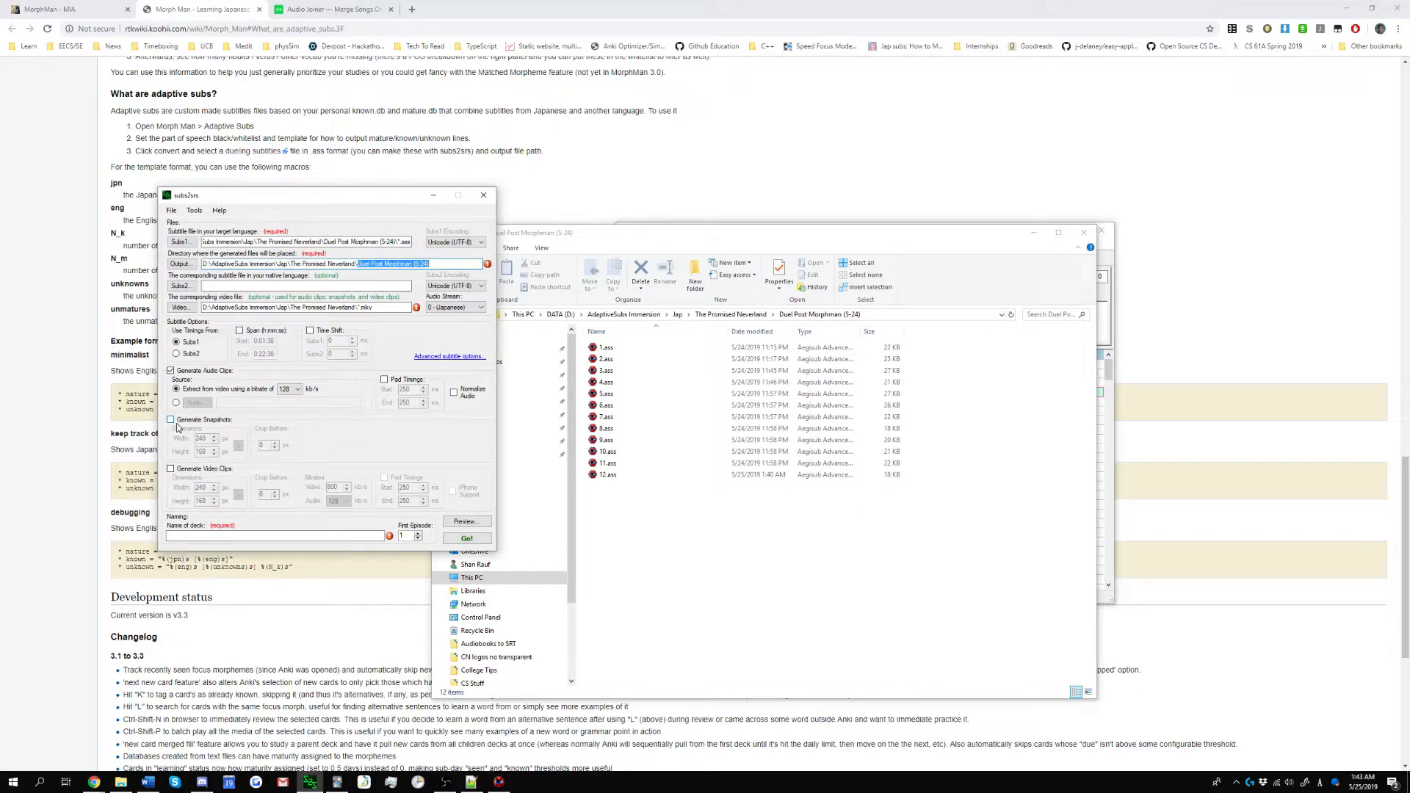
# Leave snapshots off, name the deck Yakusoku_no_Neverland, and start generating the audio clips.
pyautogui.click(176, 425)
pyautogui.click(176, 425)
pyautogui.click(242, 536)
pyautogui.click(462, 538)
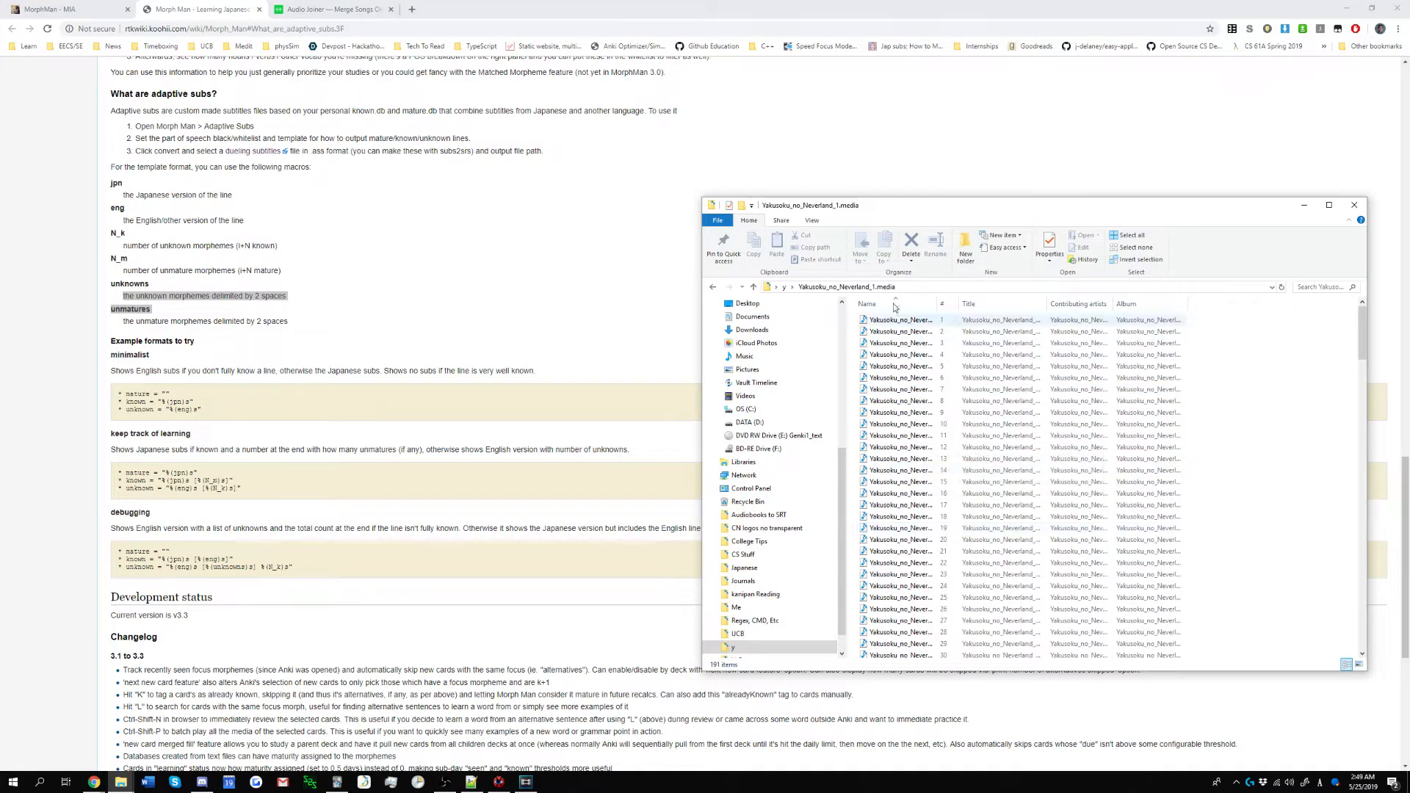
# Look through the first eight audio clips in the Yakusoku_no_Neverland_1.media folder, and view the Audio Joiner website as a merging option.
pyautogui.click(931, 322)
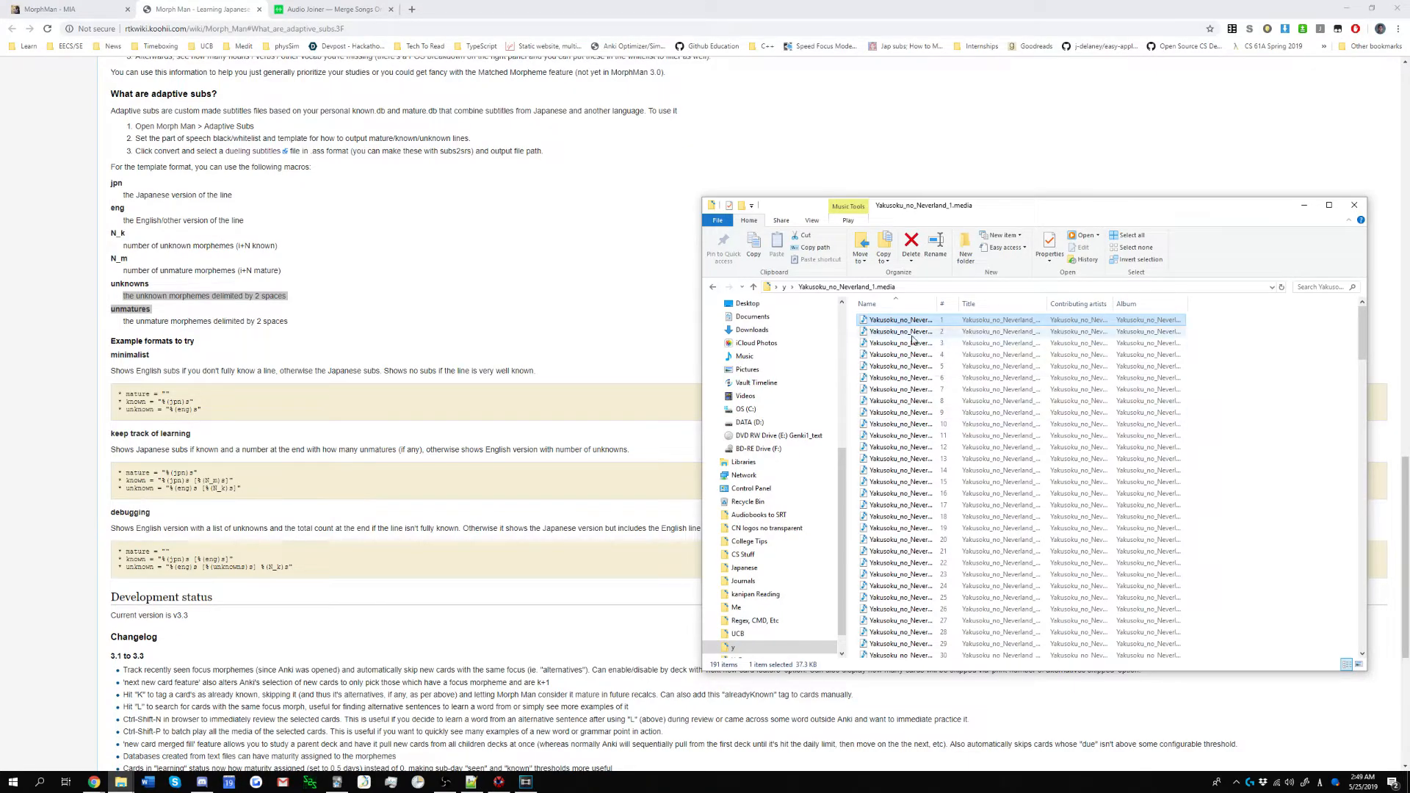
pyautogui.press('Down')
pyautogui.press('Down')
pyautogui.press('Down')
pyautogui.press('Down')
pyautogui.press('Down')
pyautogui.press('Down')
pyautogui.press('Down')
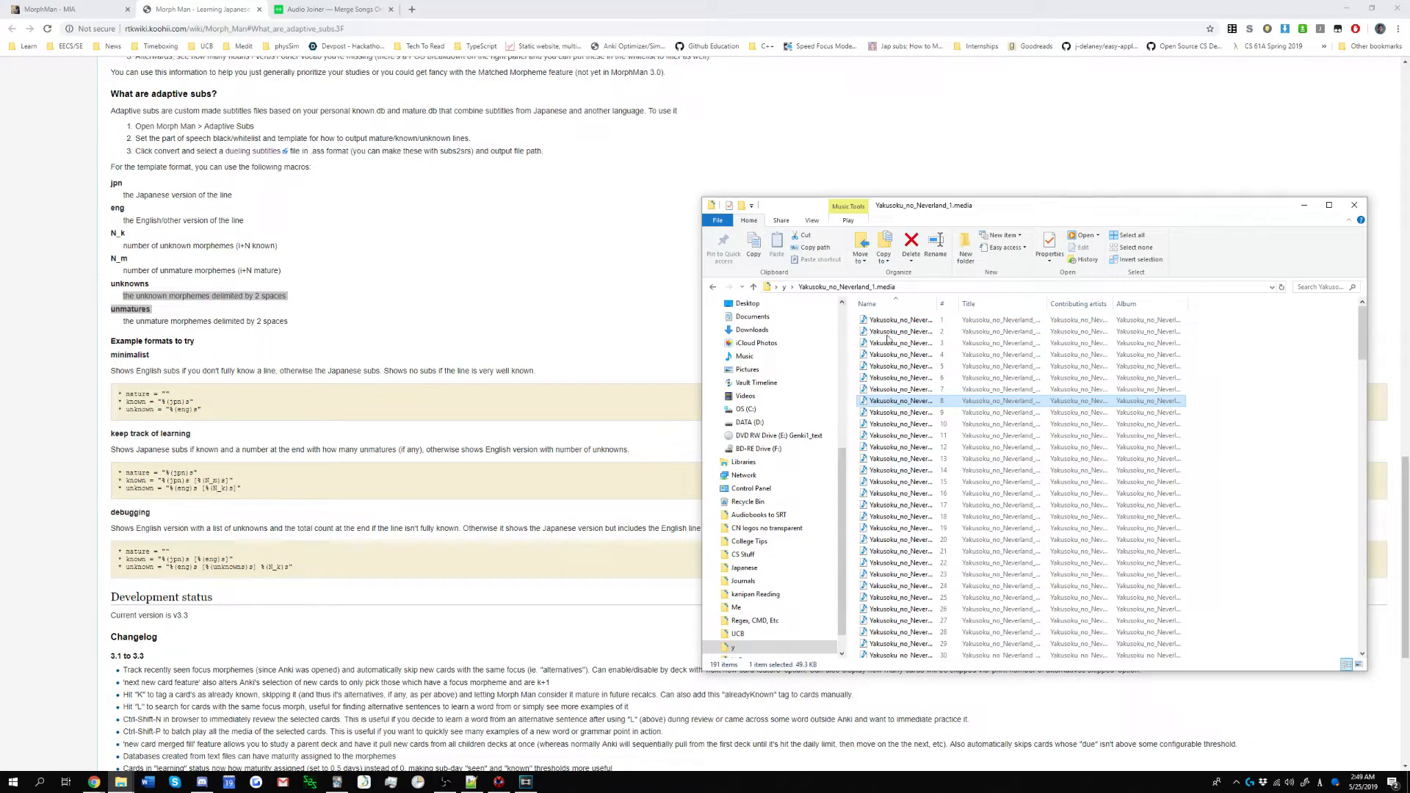
pyautogui.click(894, 321)
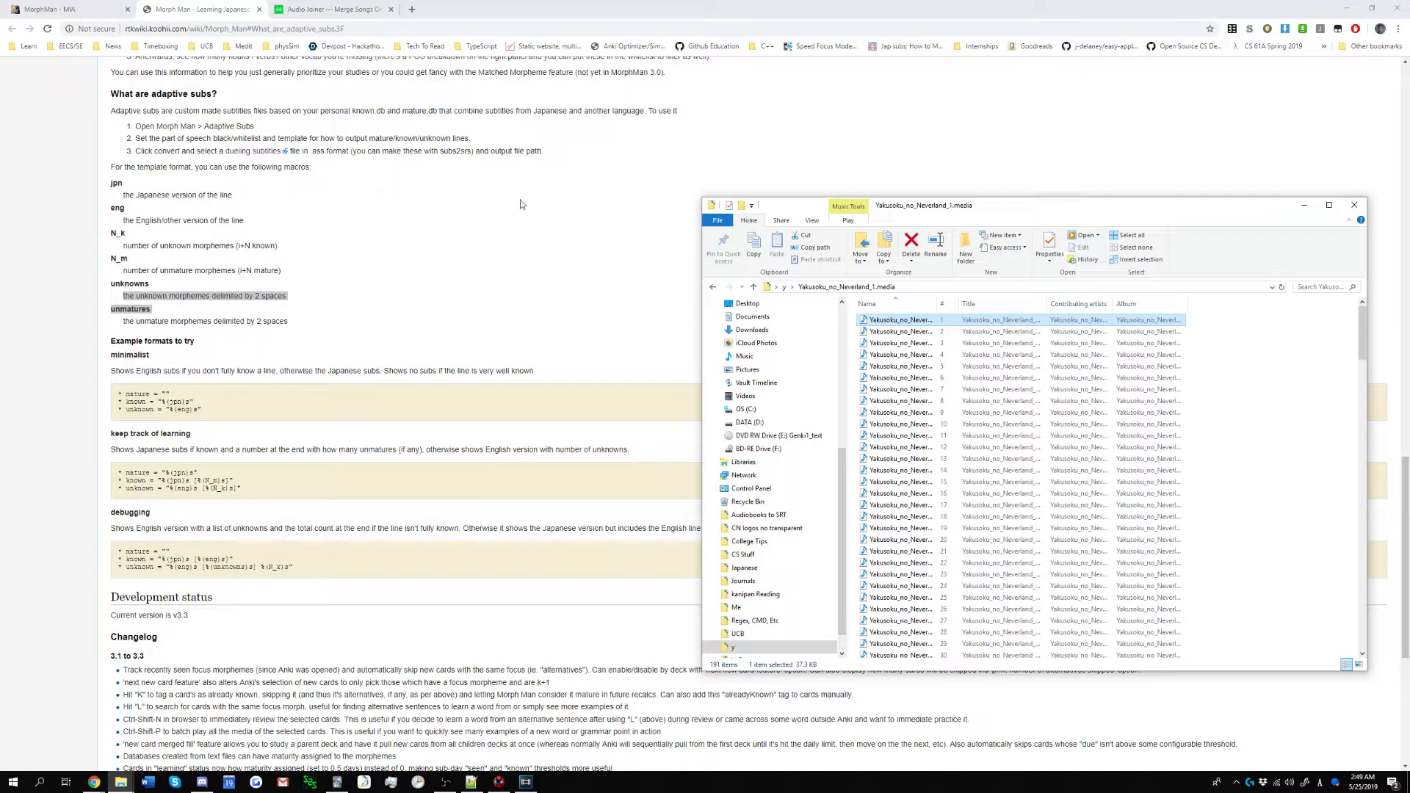
pyautogui.click(332, 9)
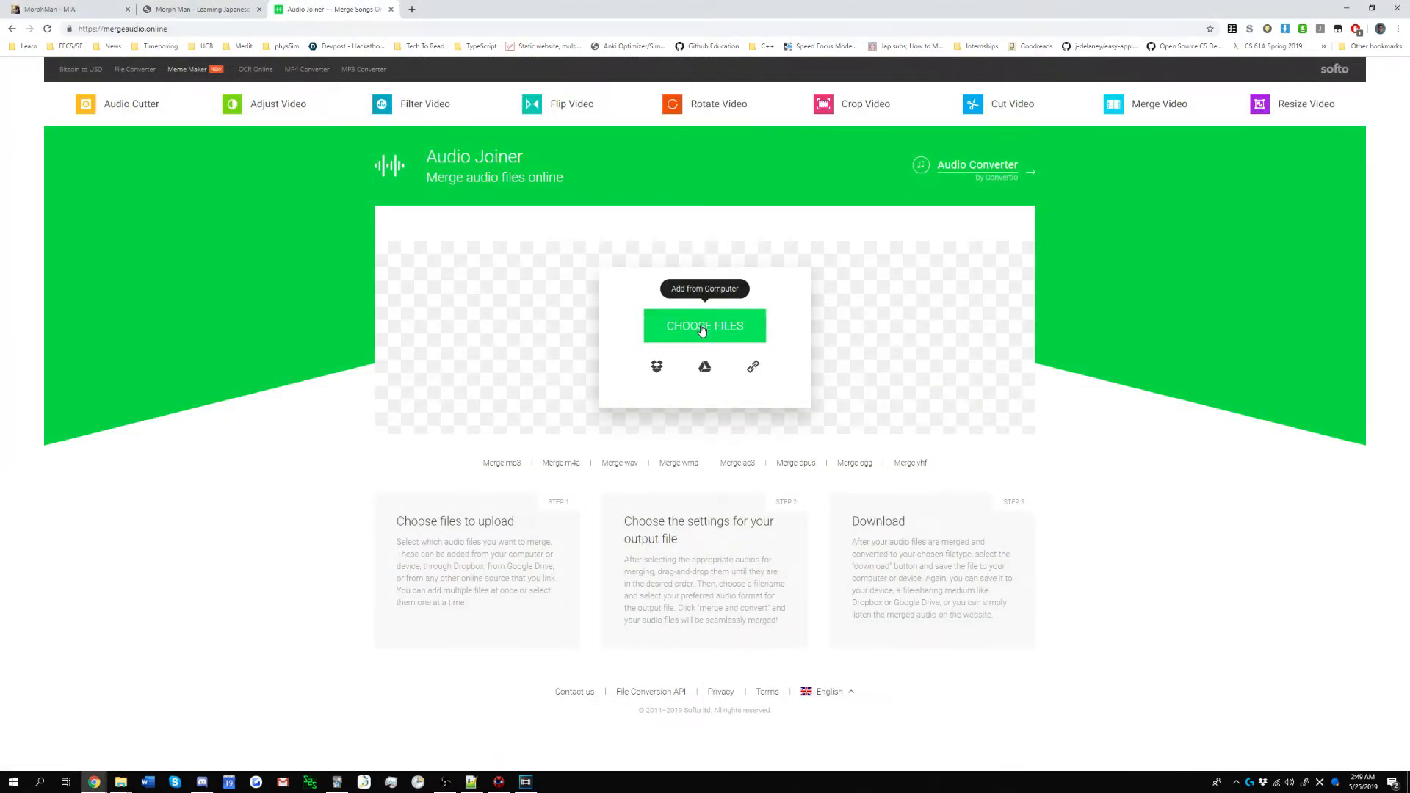
pyautogui.hotkey('ctrl', 'shift', 'Tab')
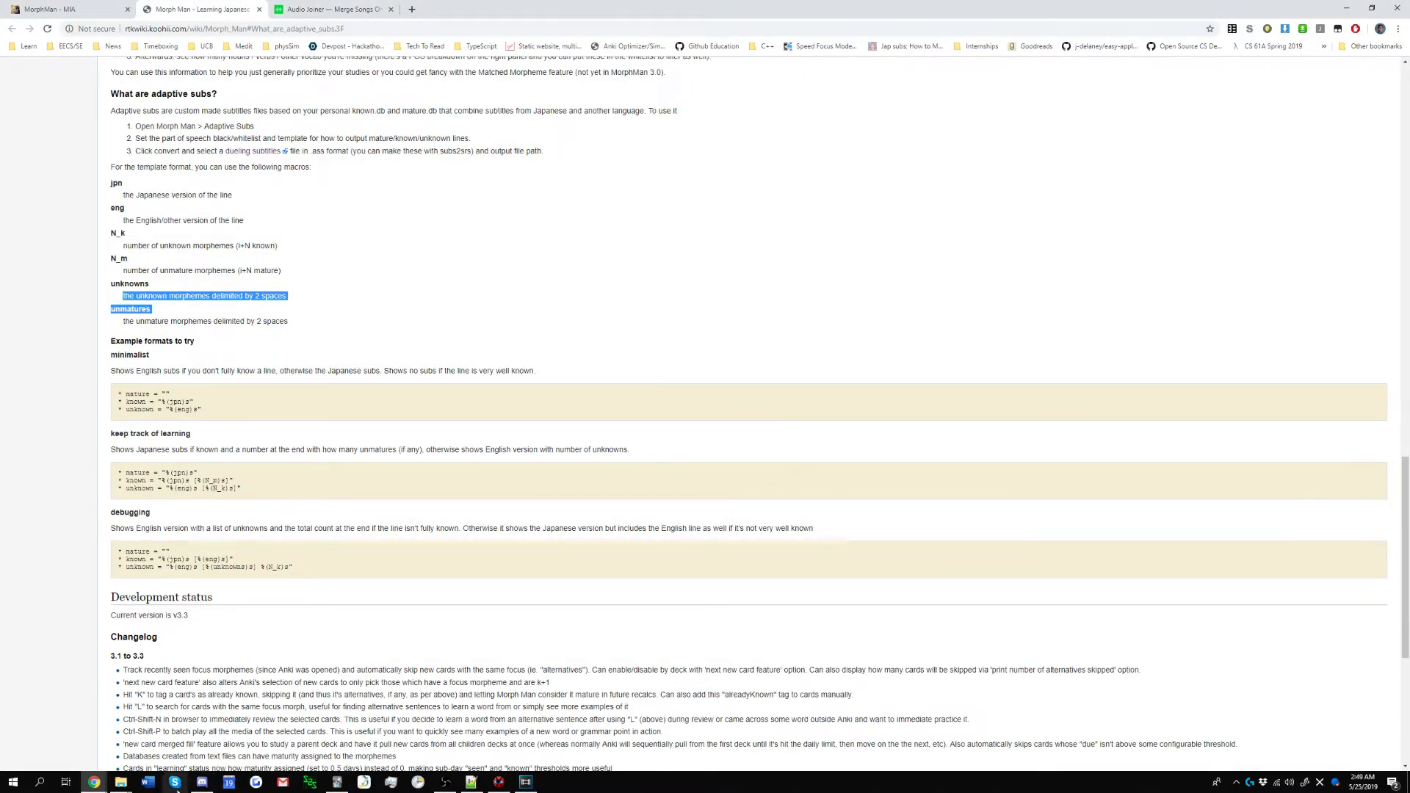
# Open Command Prompt and change the directory to the Yakusoku_no_Neverland_1.media folder using its path from File Explorer.
pyautogui.click(39, 783)
pyautogui.write('cmd')
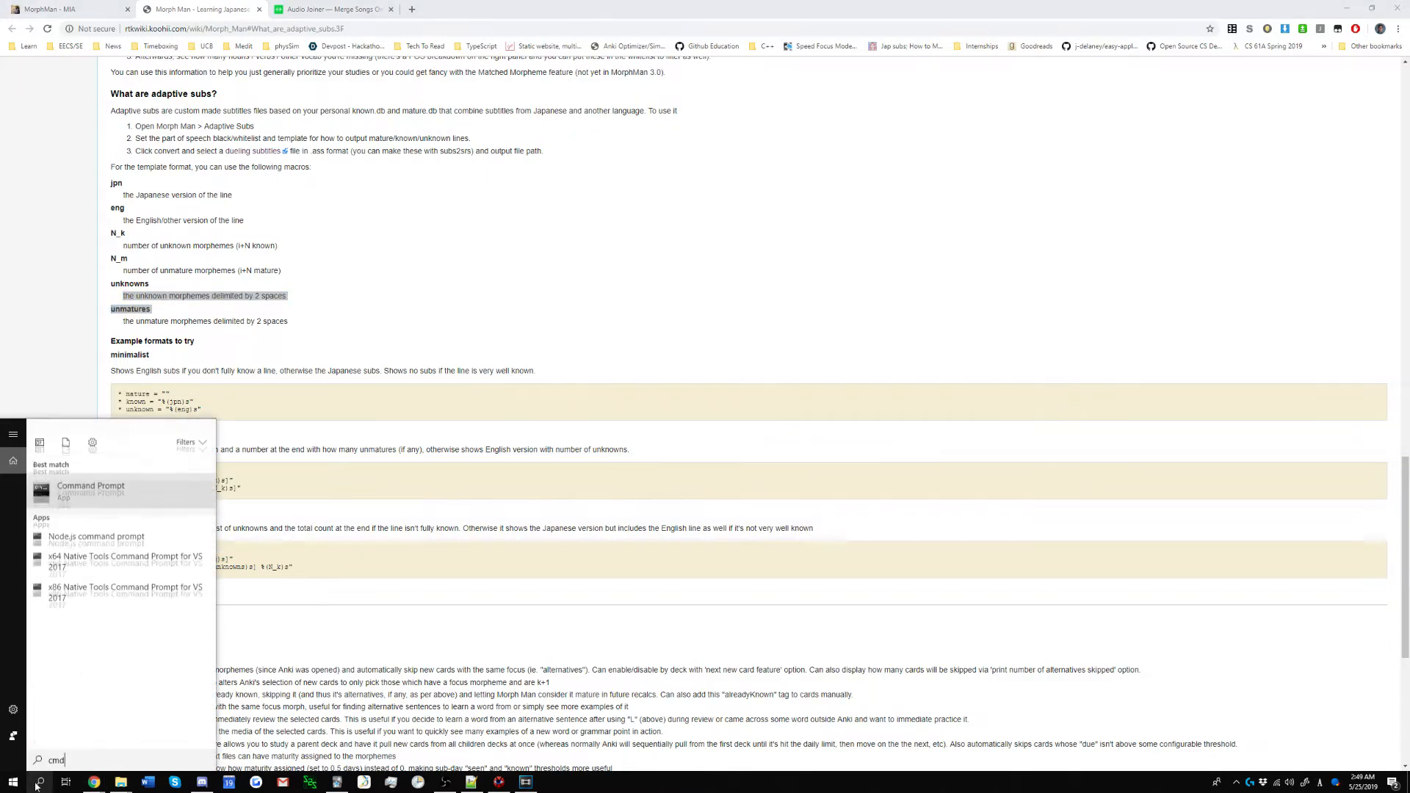
pyautogui.press('Return')
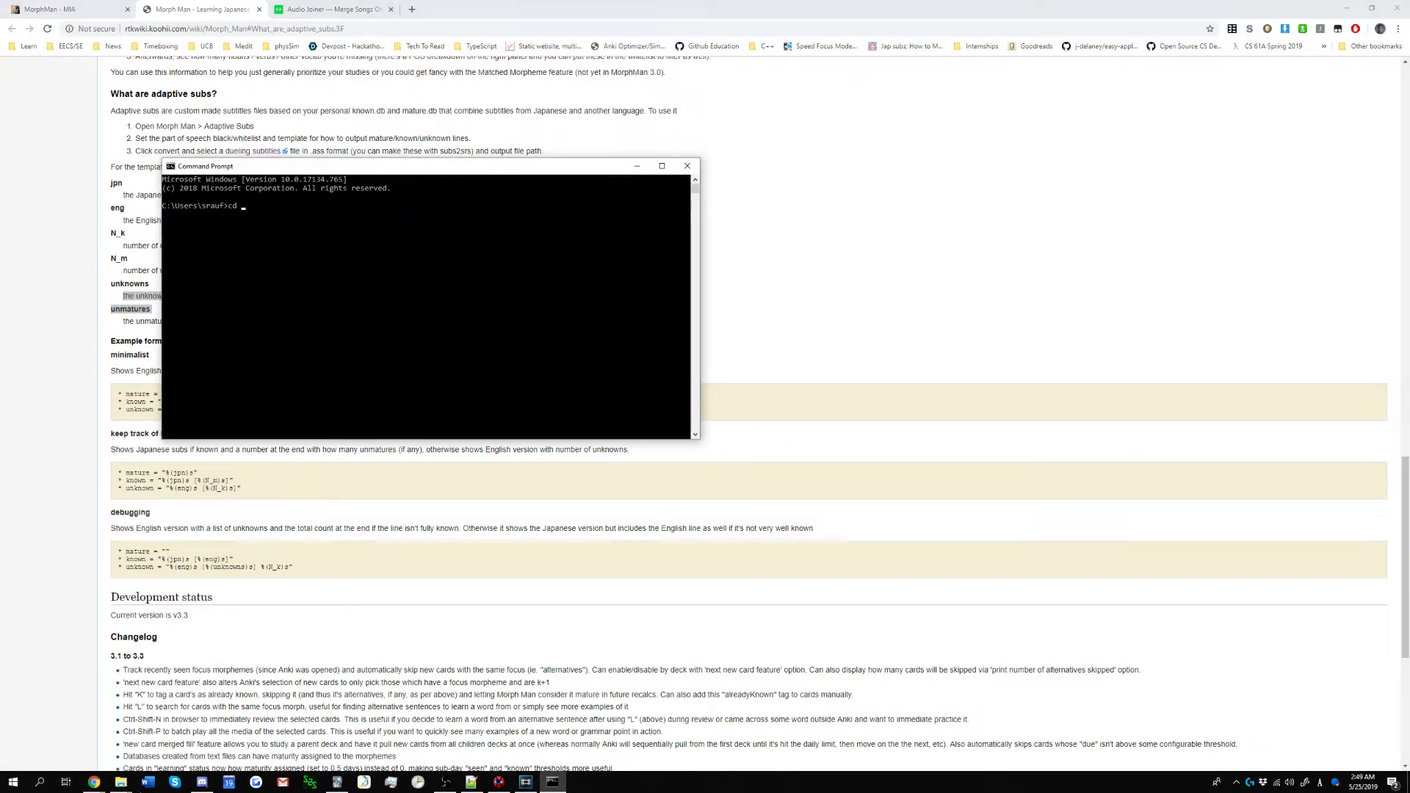
pyautogui.write('cd')
pyautogui.moveTo(120, 782)
pyautogui.click(172, 740)
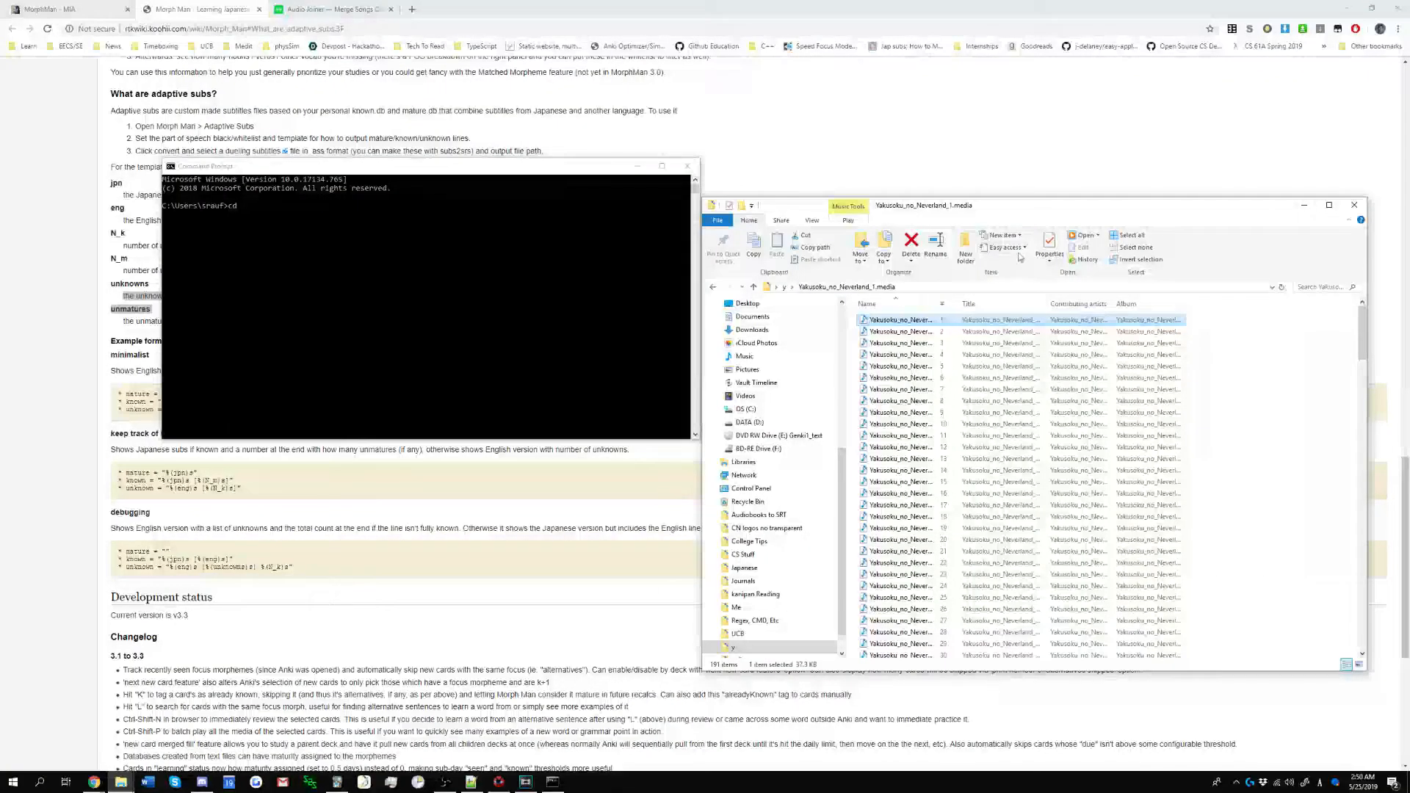
pyautogui.click(952, 288)
pyautogui.hotkey('ctrl', 'c')
pyautogui.click(297, 240)
pyautogui.hotkey('ctrl', 'v')
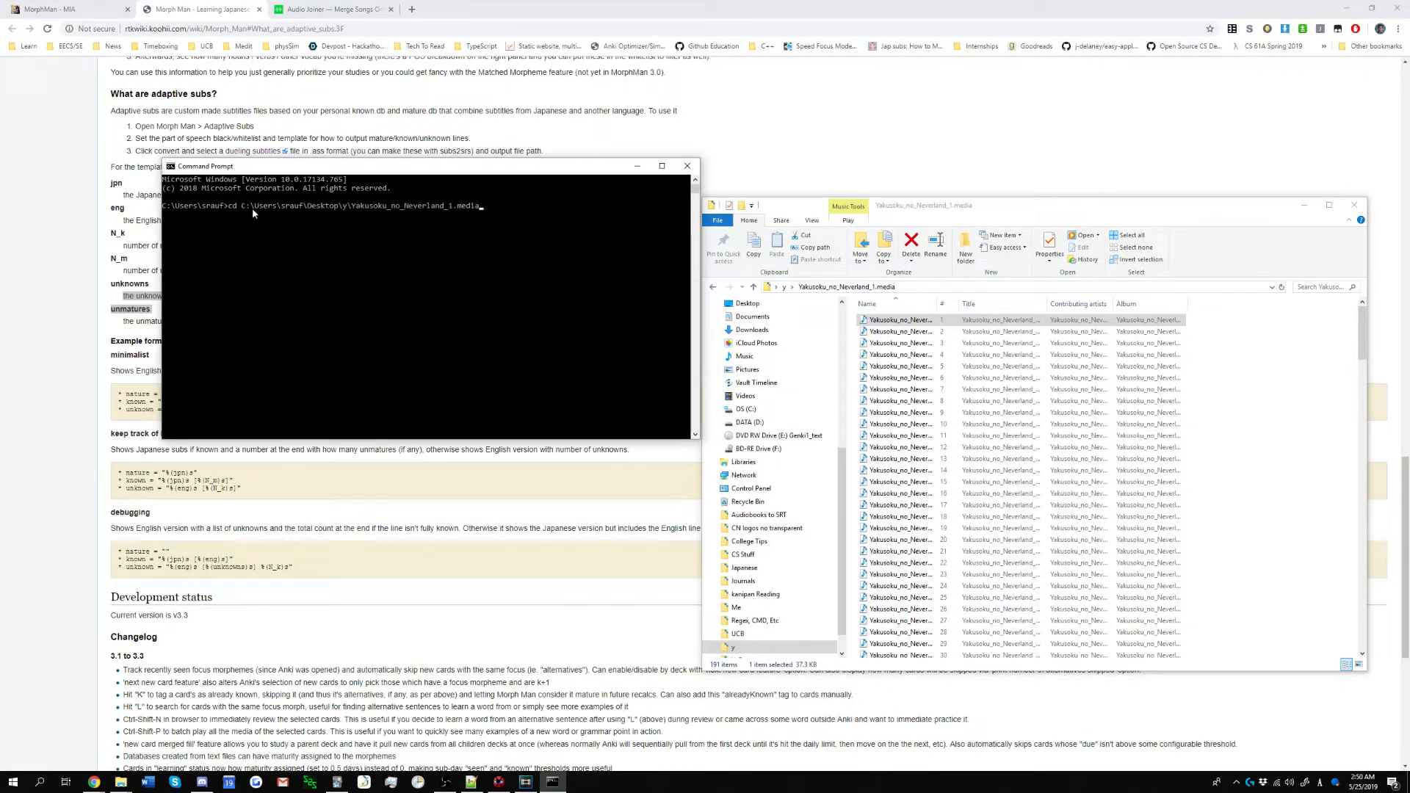
pyautogui.press('Return')
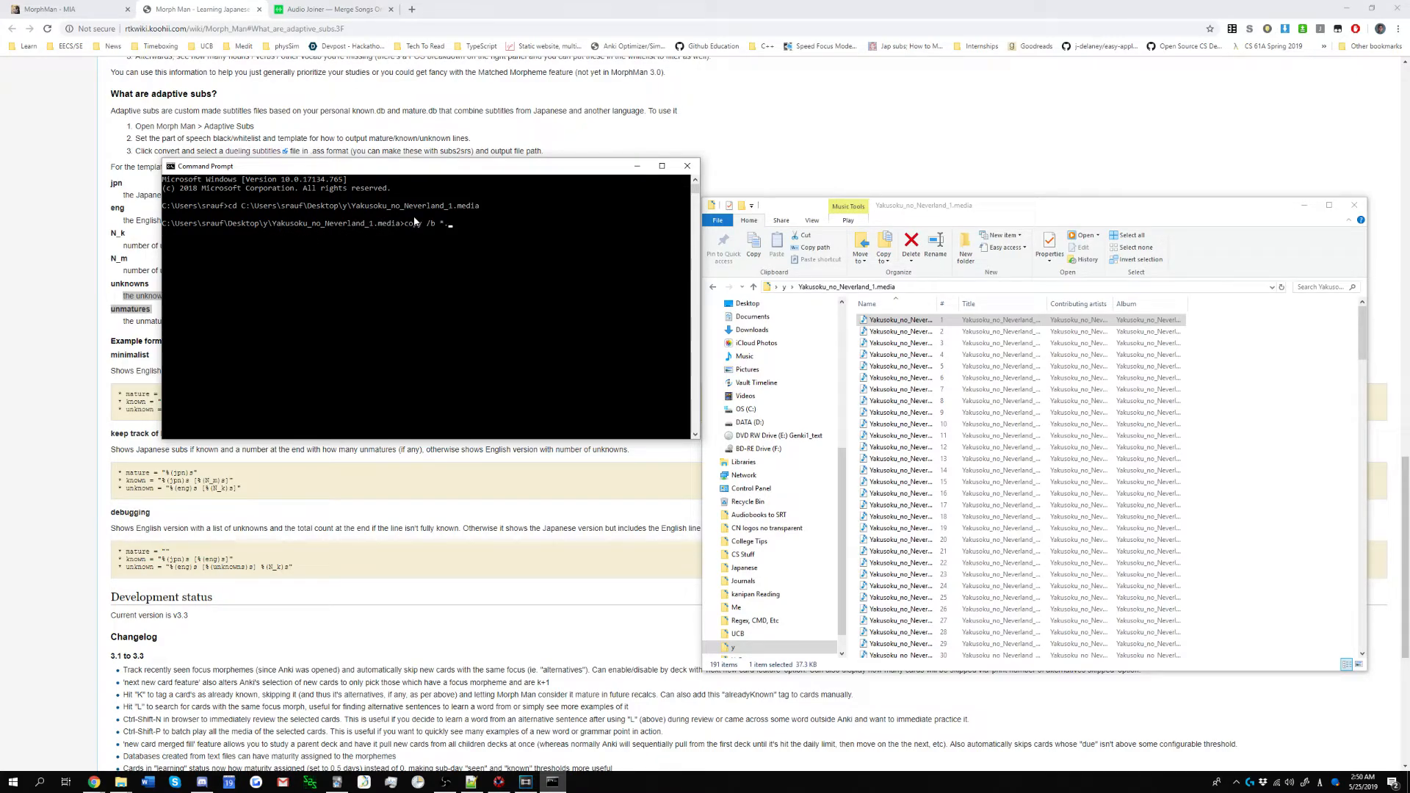
# Merge all the MP3 clips in the folder into one file with copy /b *.mp3 ThePromisedNeverland.mp3.
pyautogui.write('mp3 ThePromisedNeverland.mp3')
pyautogui.press('Return')
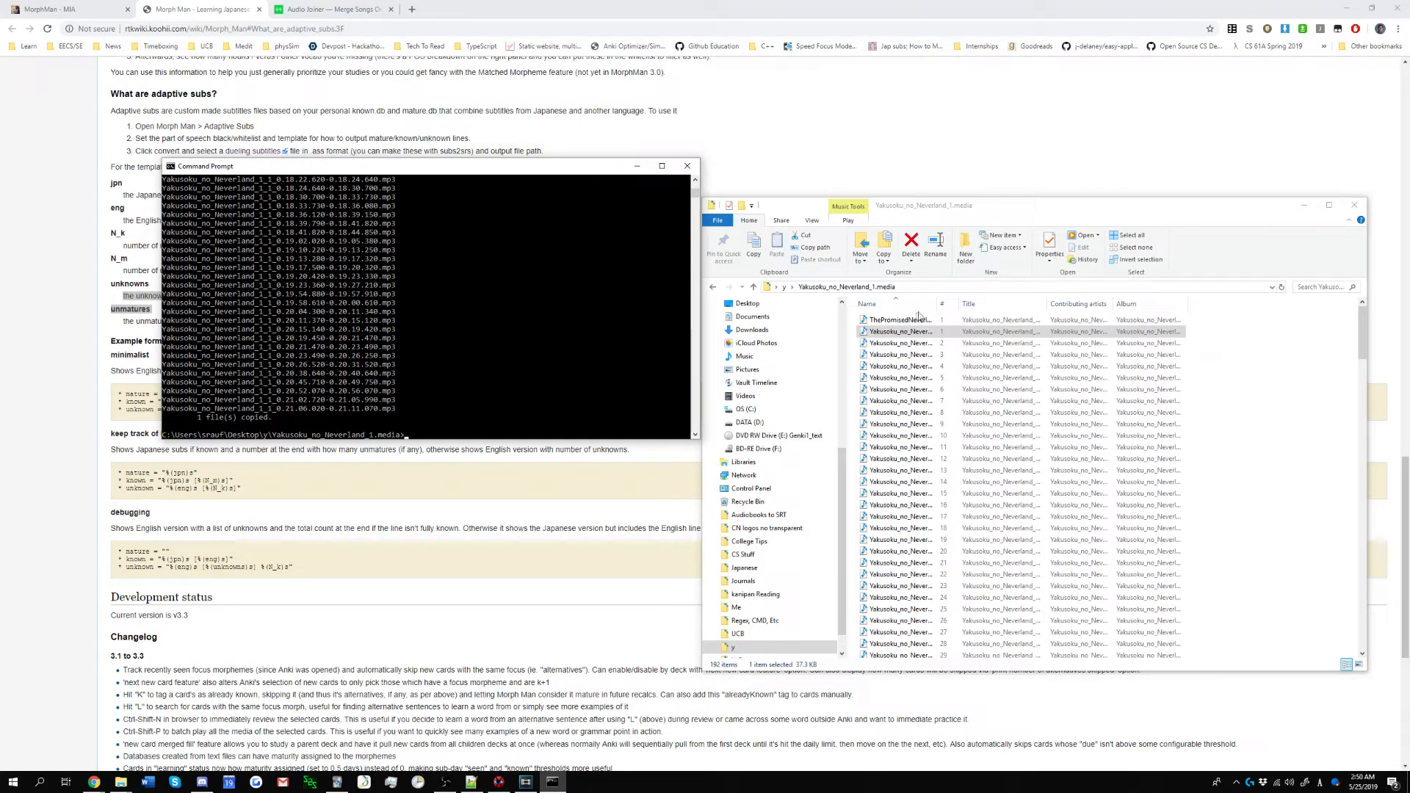
# Widen the file name column to show full names and play the merged ThePromisedNeverland.mp3.
pyautogui.click(915, 321)
pyautogui.doubleClick(937, 305)
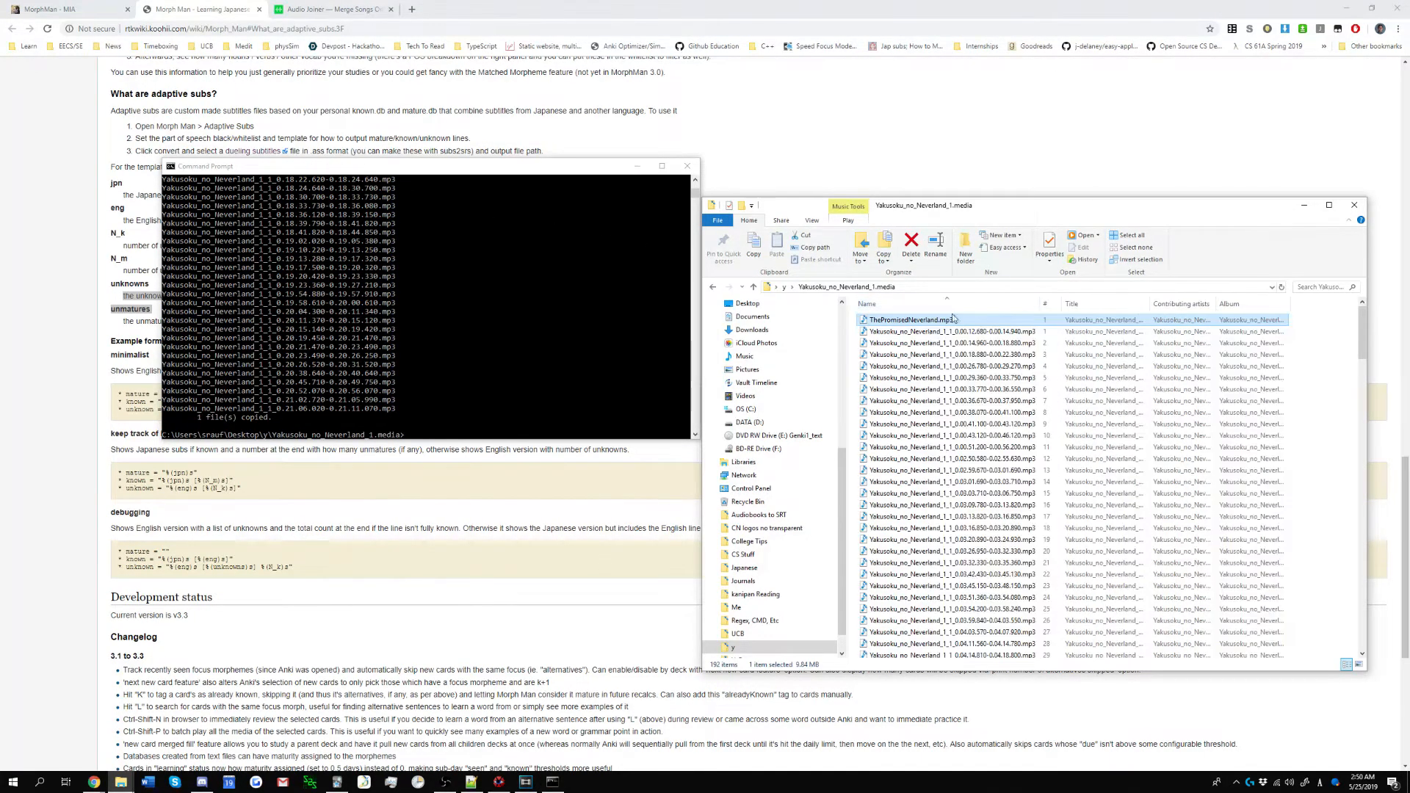
pyautogui.doubleClick(968, 321)
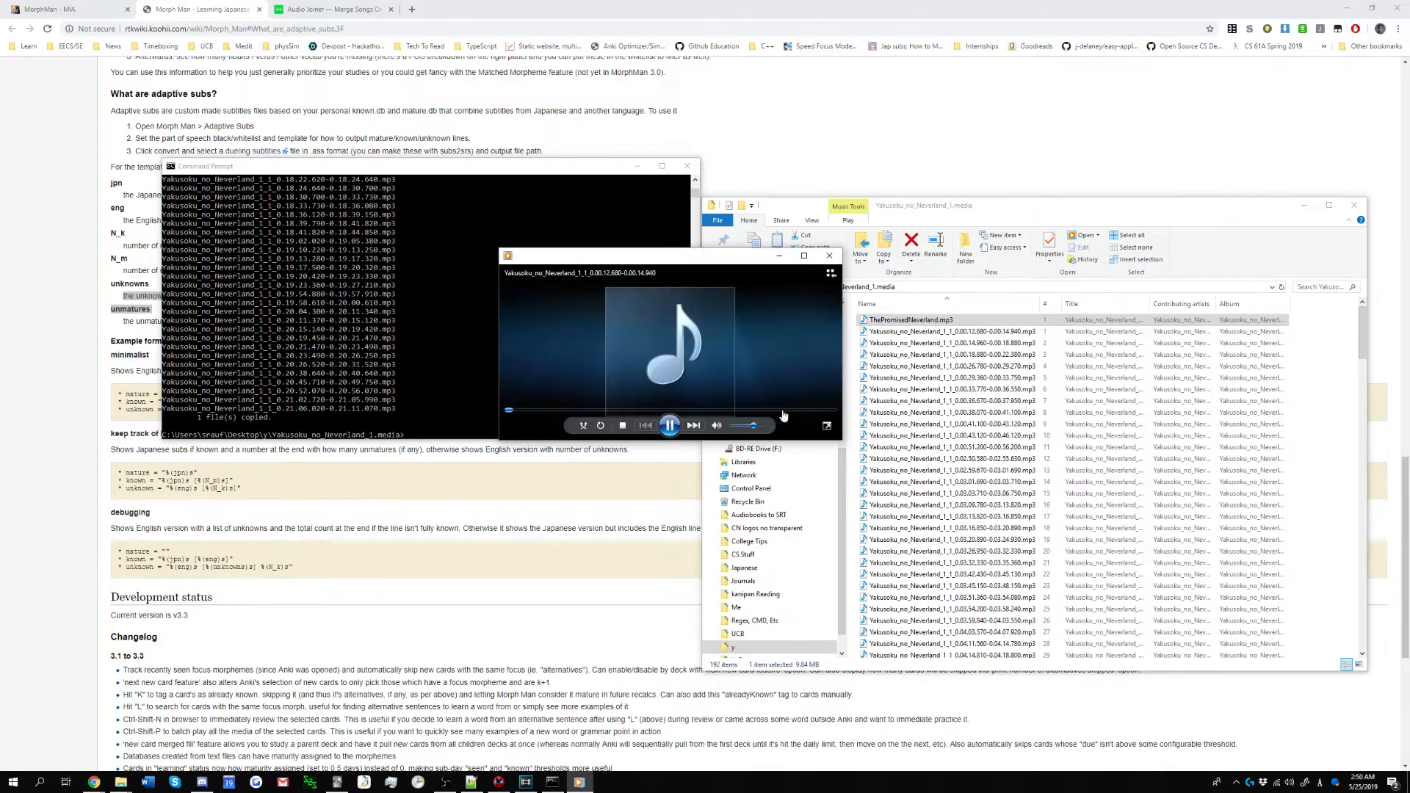